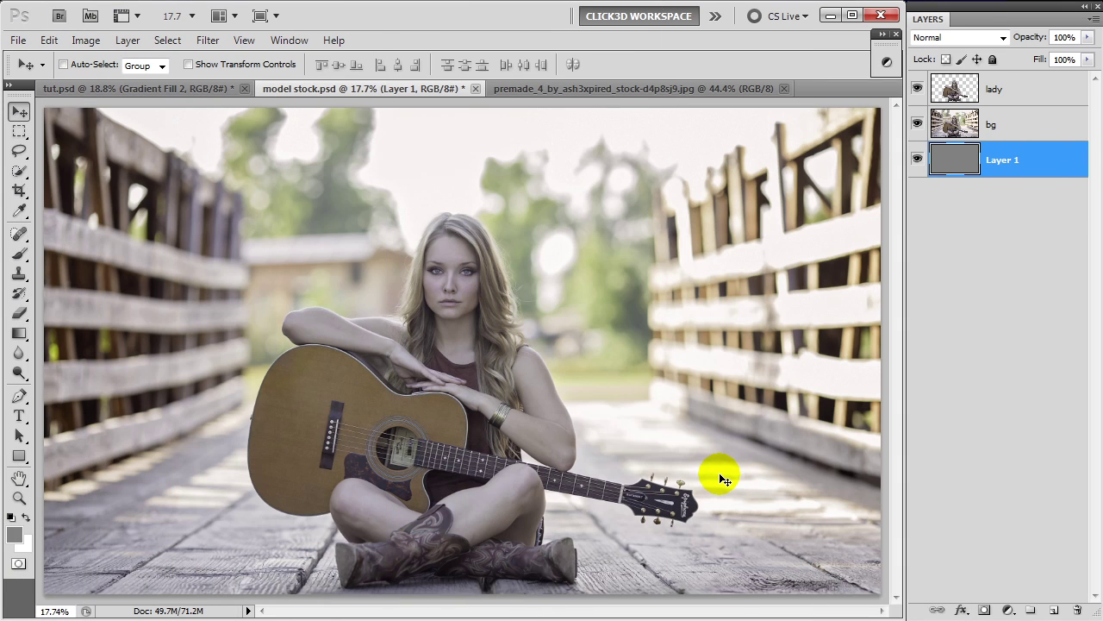
Solo the lady layer to inspect the cutout, then add a layer mask to bg
alt+click(918, 89)
alt+click(918, 89)
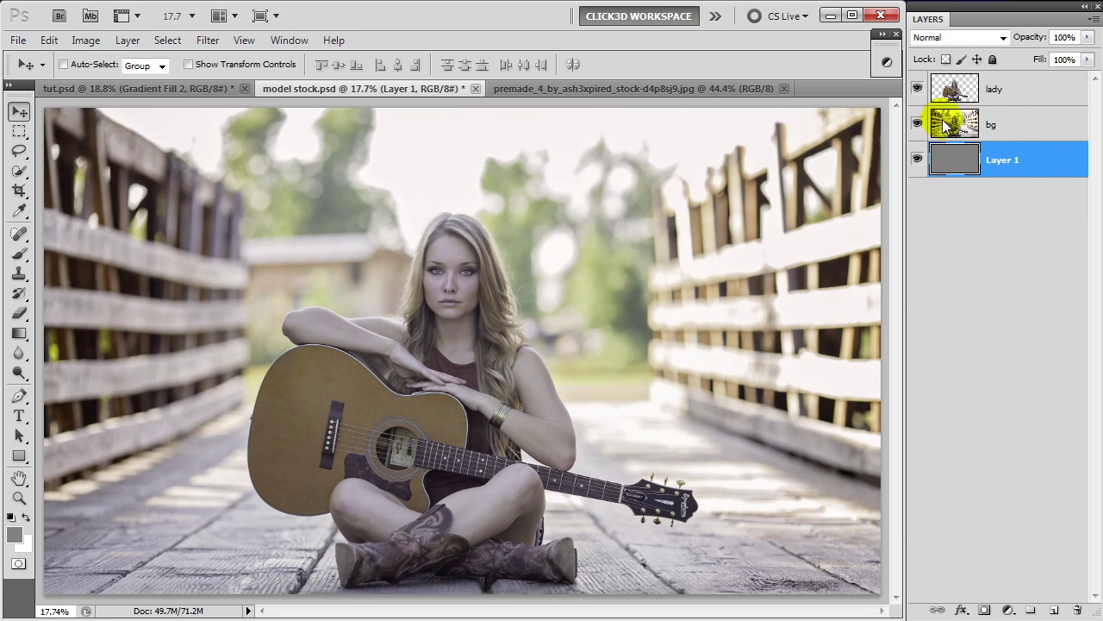
click(1023, 123)
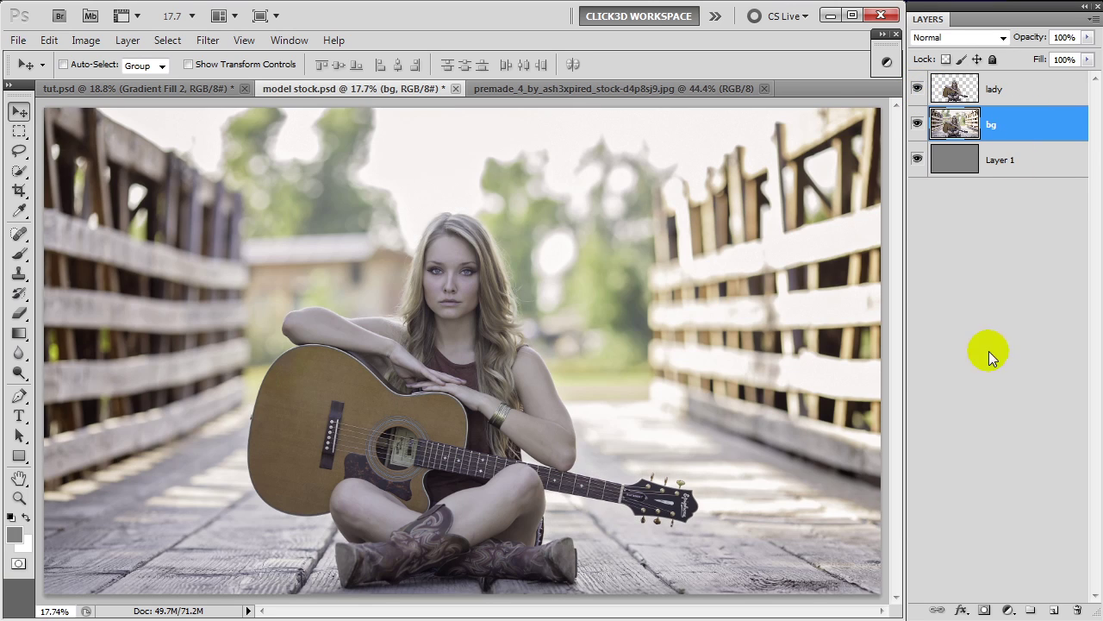
click(985, 610)
Gradient-fade the top of the bg mask, then select all of the premade_4 sky image
click(19, 332)
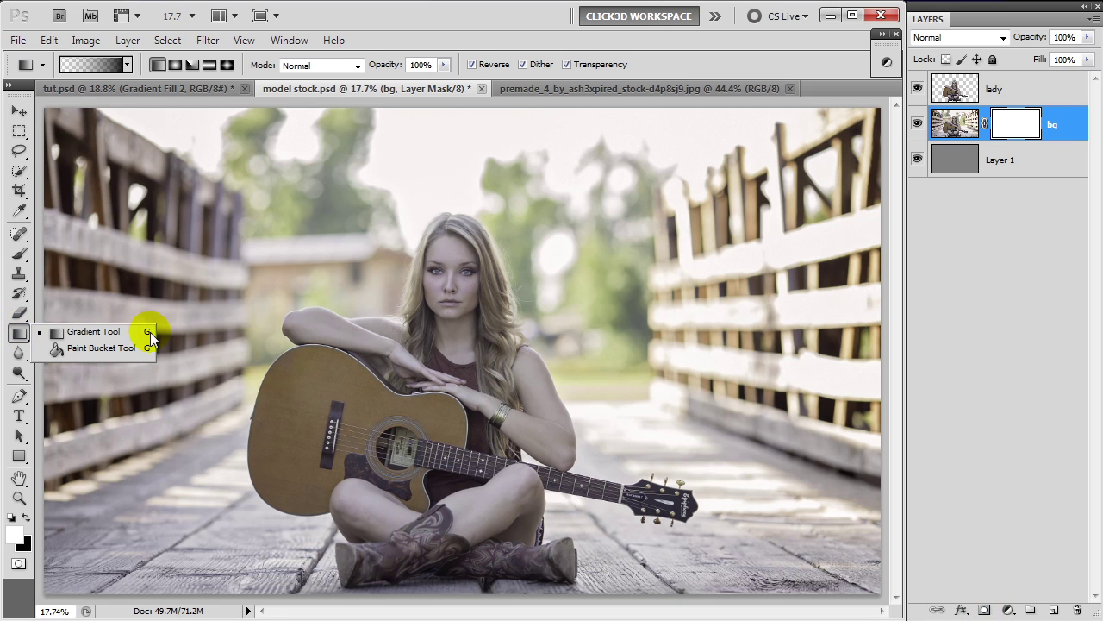
click(138, 332)
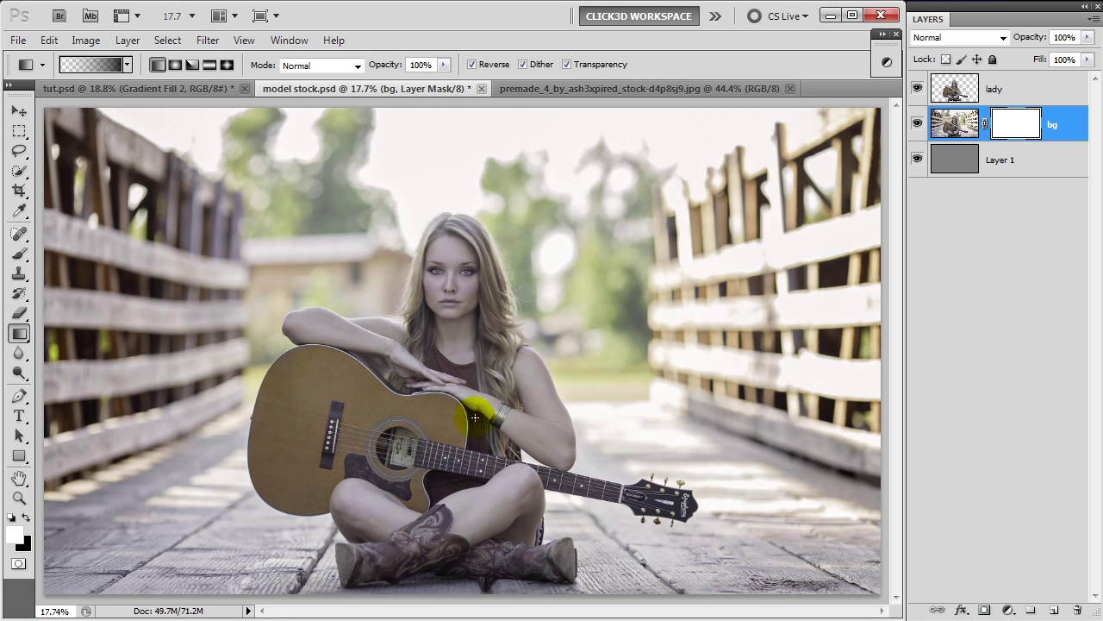
drag(471, 428, 488, 387)
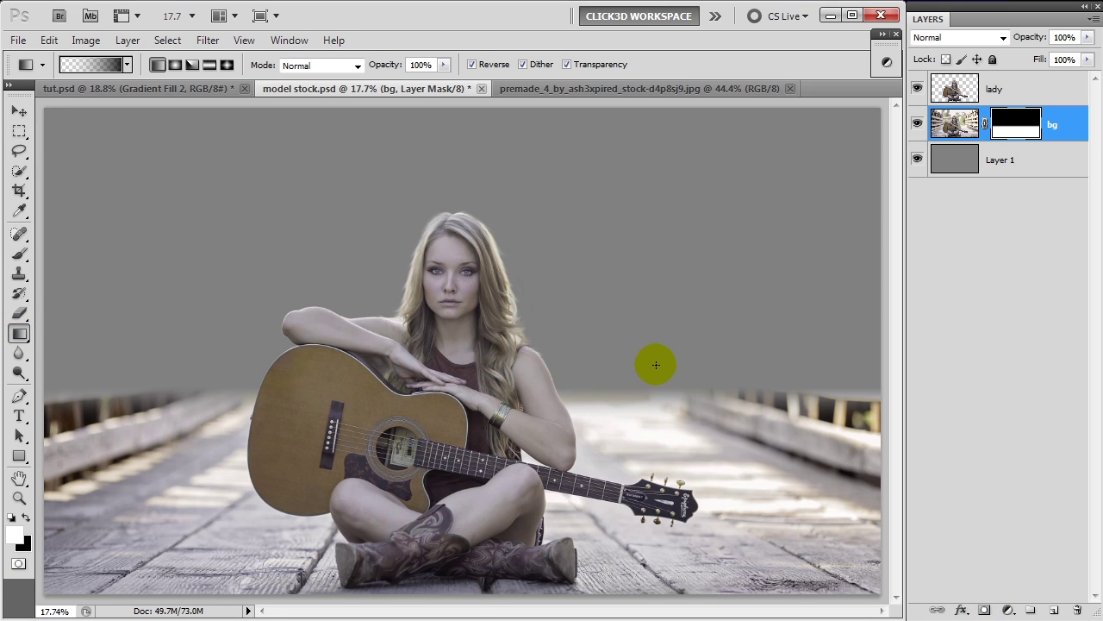
click(563, 92)
key(ctrl+a)
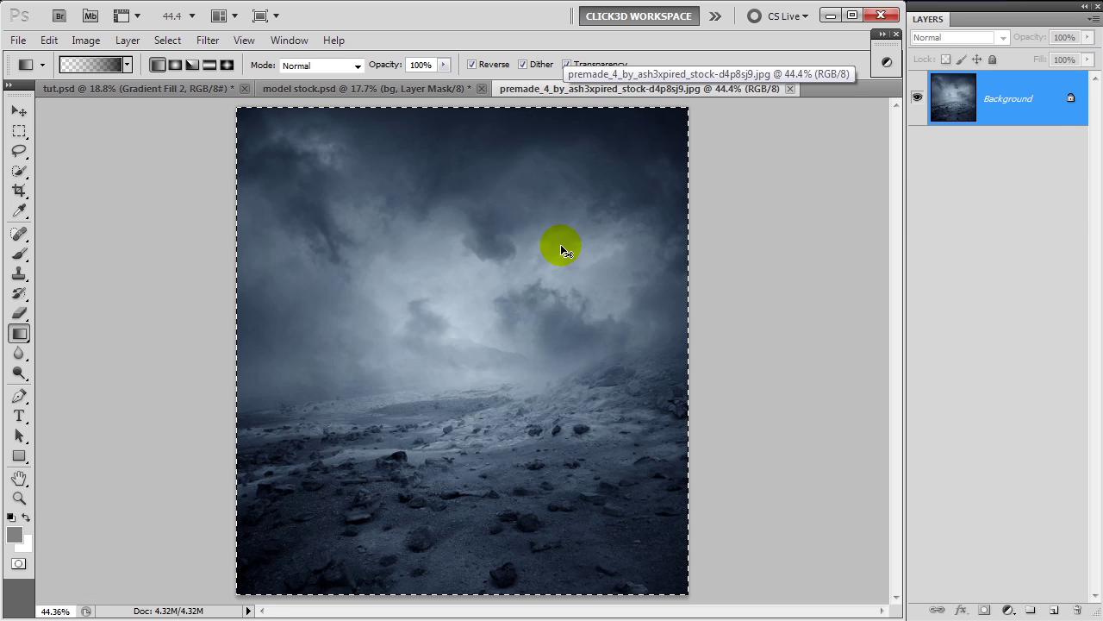
Paste the stormy sky above Layer 1 in model stock.psd and scale it to fill the canvas
click(403, 90)
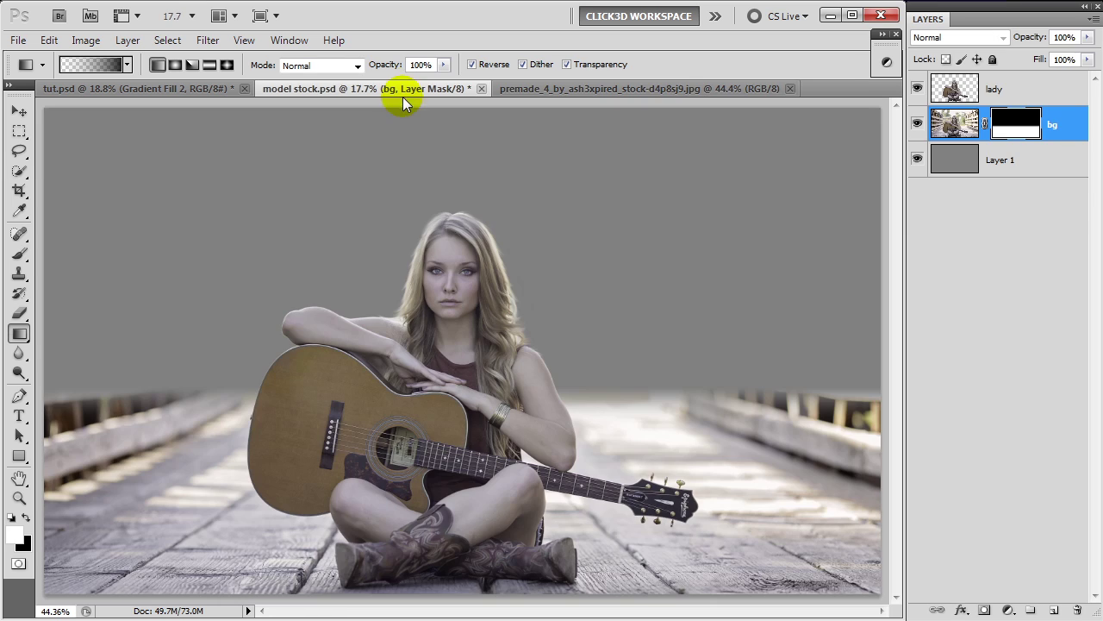
click(1021, 161)
key(ctrl+v)
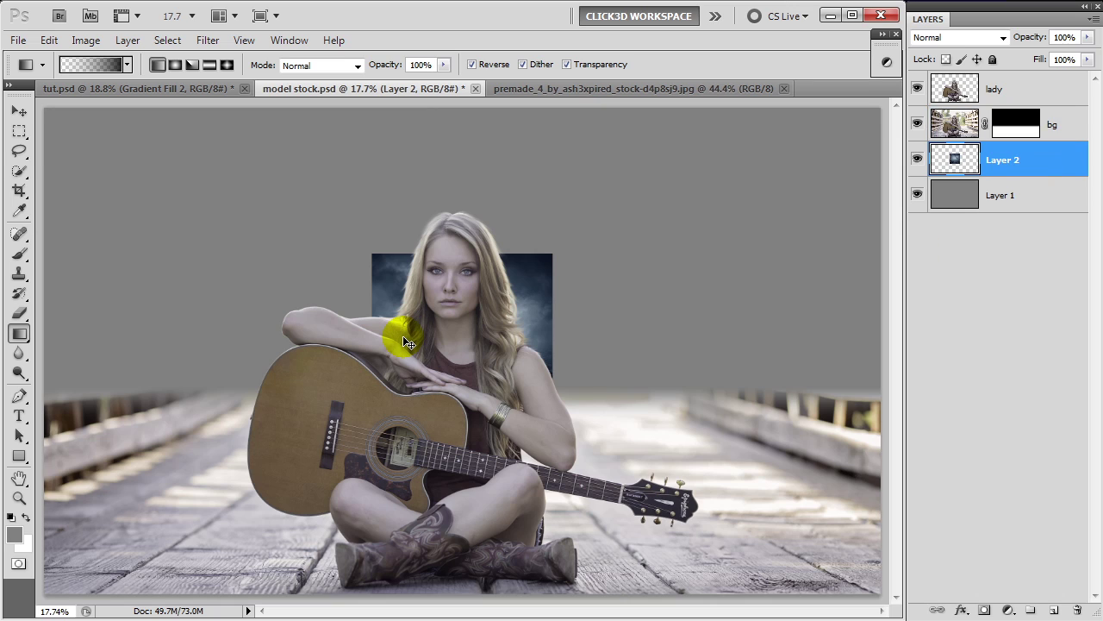
key(v)
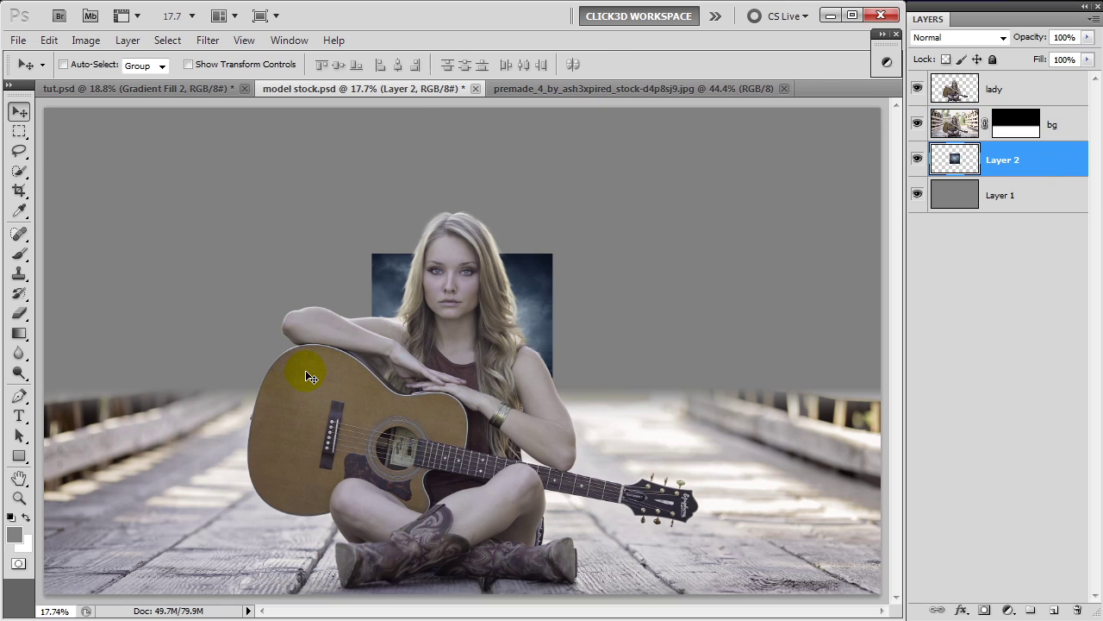
key(ctrl+t)
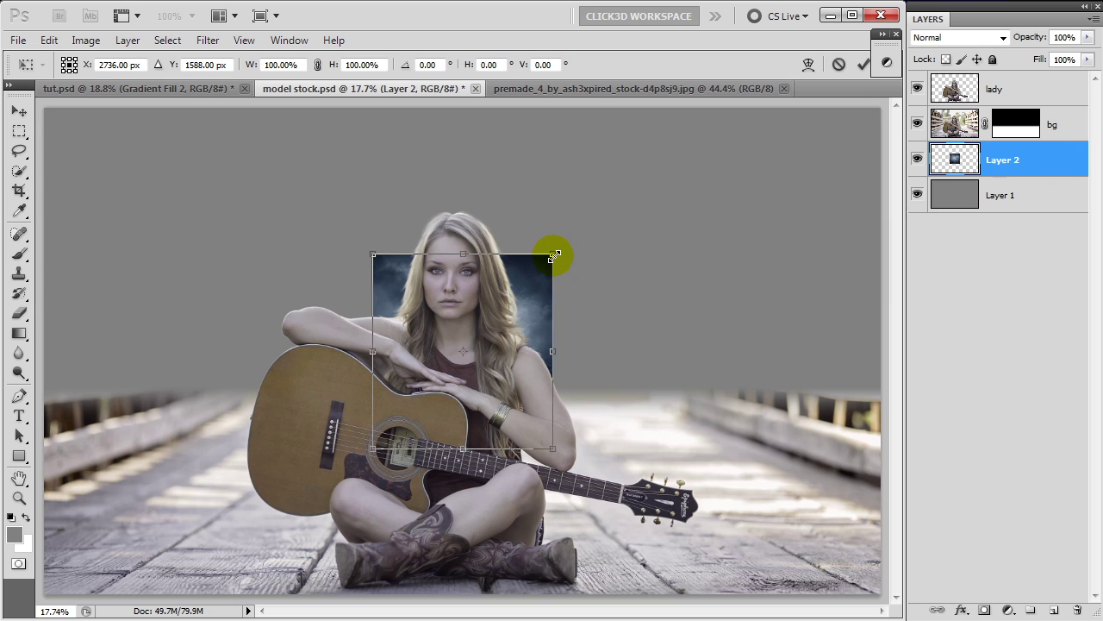
drag(554, 255, 1040, 37)
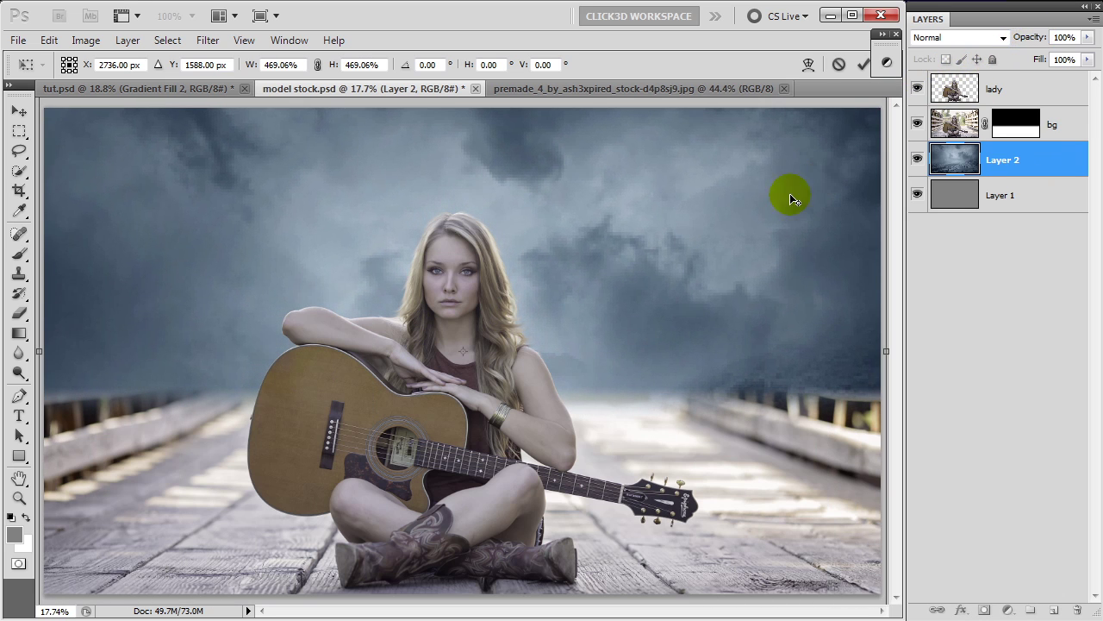
key(Return)
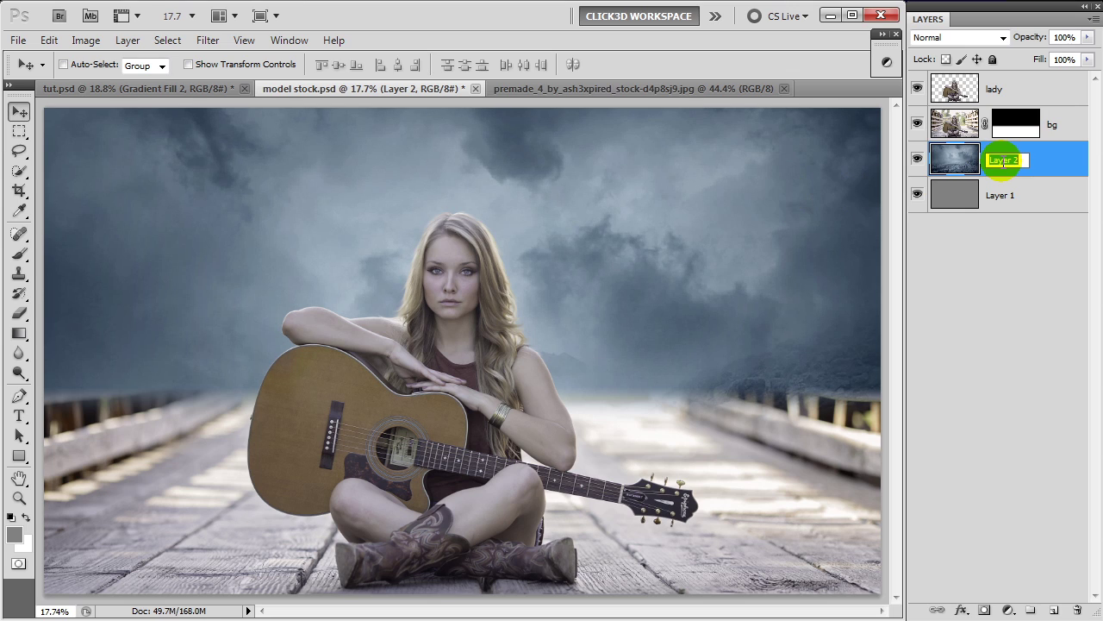
Rename the pasted sky layer to 'sky'
text(sk)
click(1001, 166)
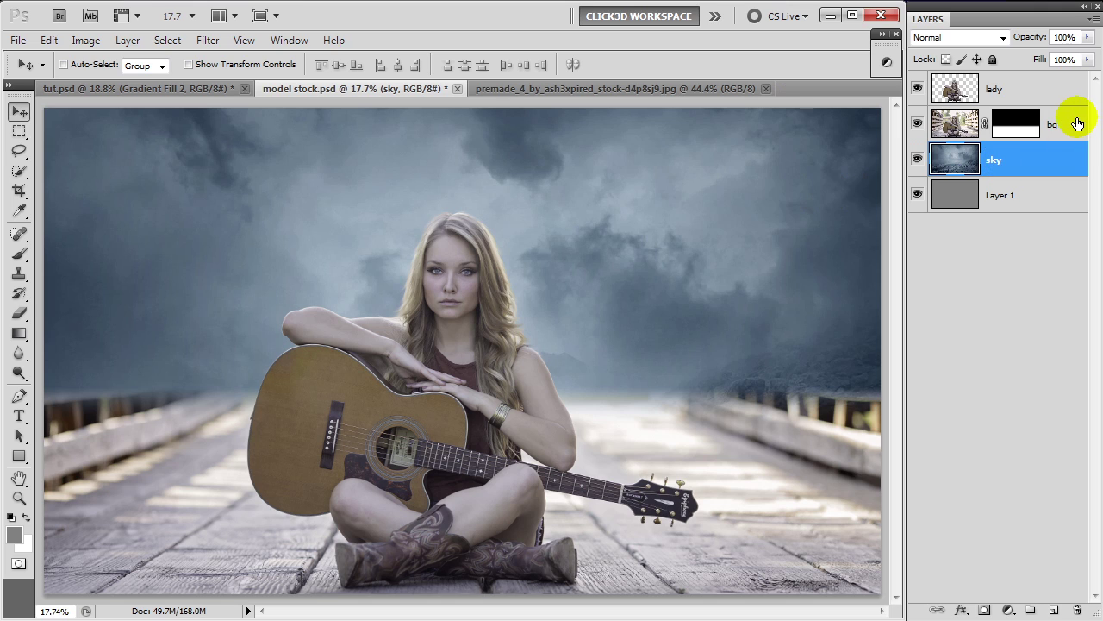
click(1052, 129)
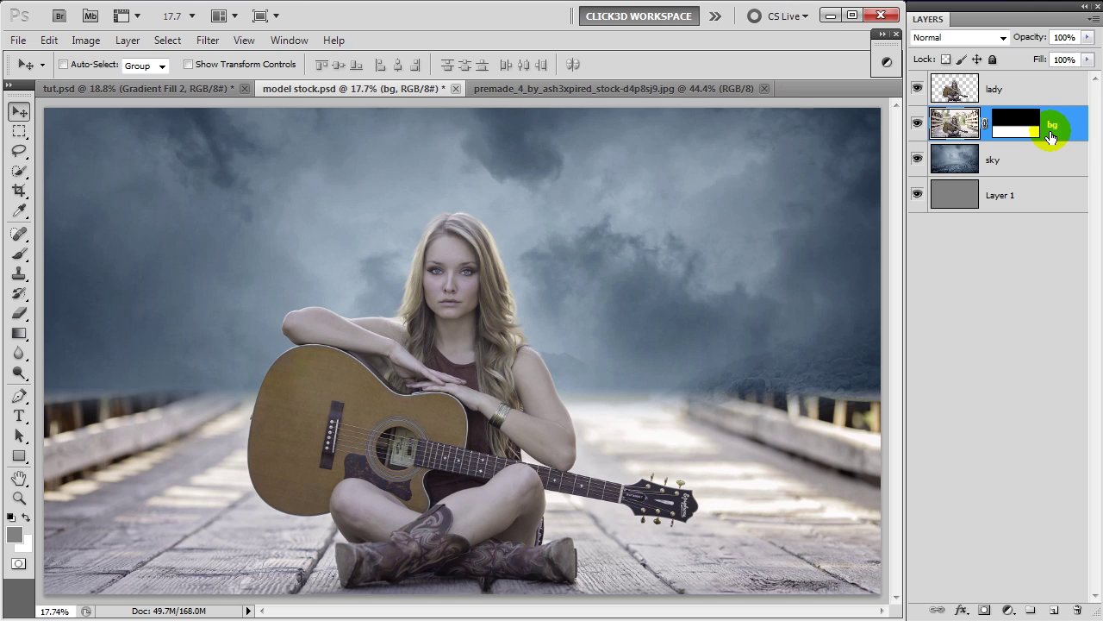
Add a Brightness/Contrast layer clipped to bg with brightness -70
click(1007, 611)
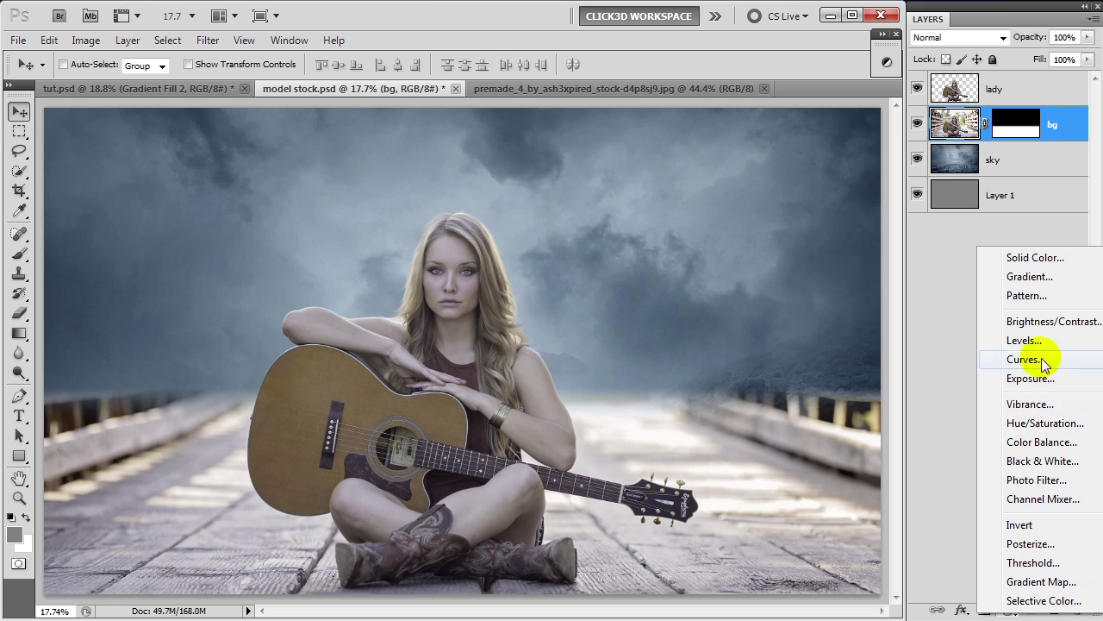
click(1048, 322)
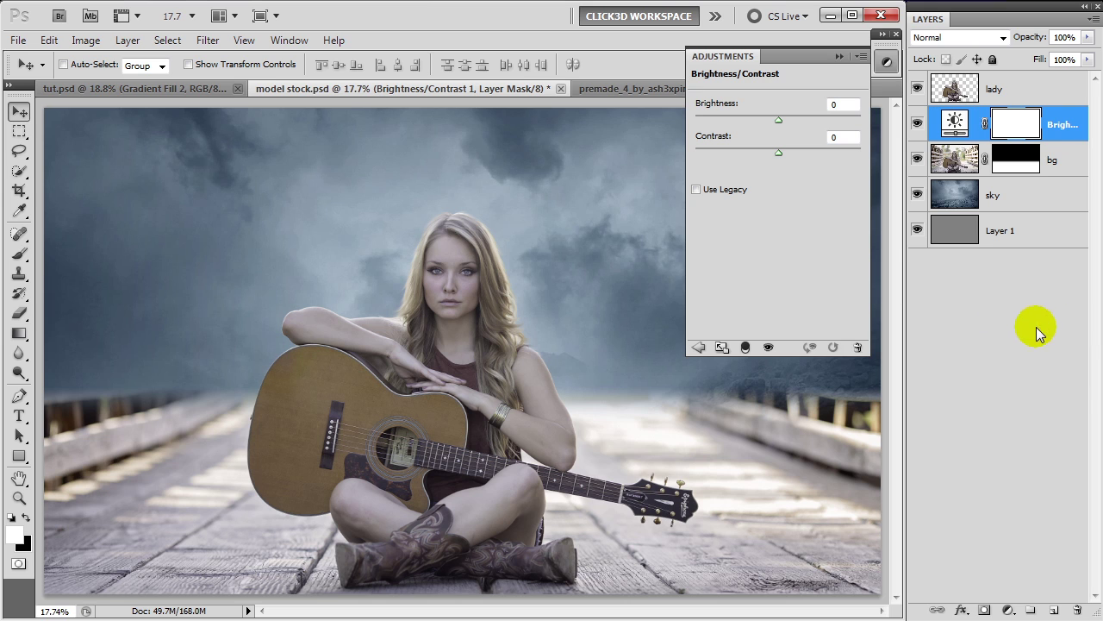
click(746, 347)
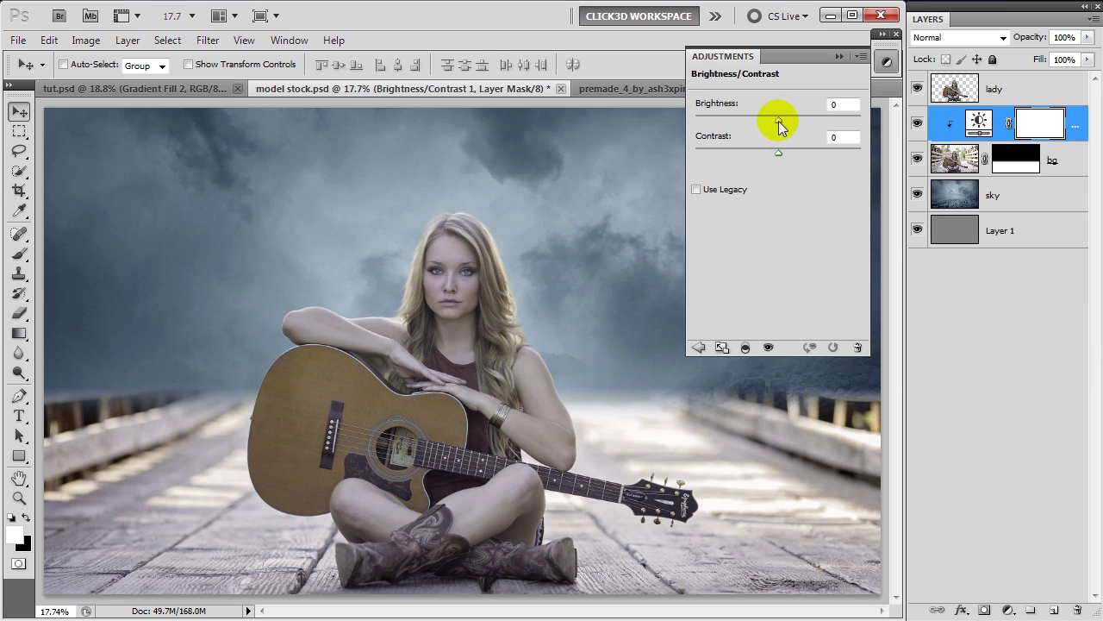
drag(778, 120, 750, 120)
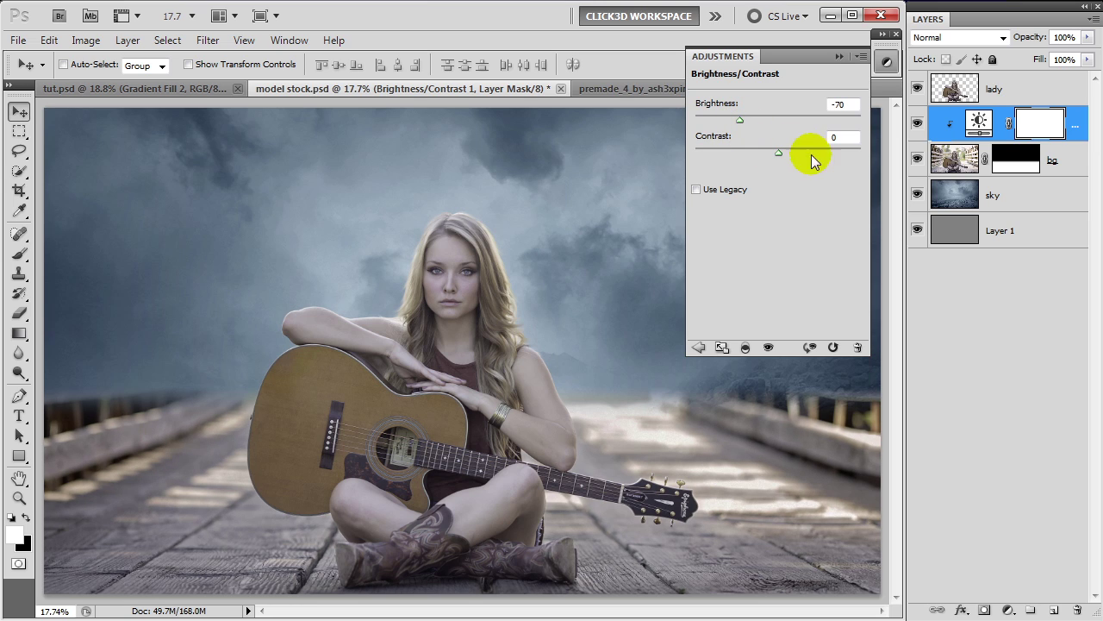
click(841, 53)
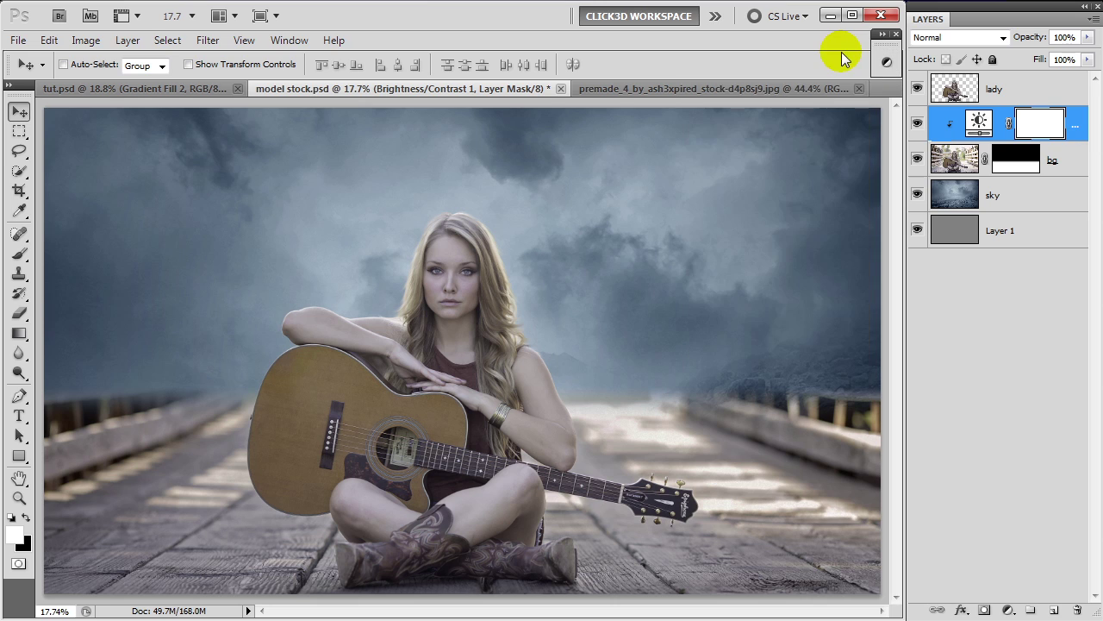
click(1010, 609)
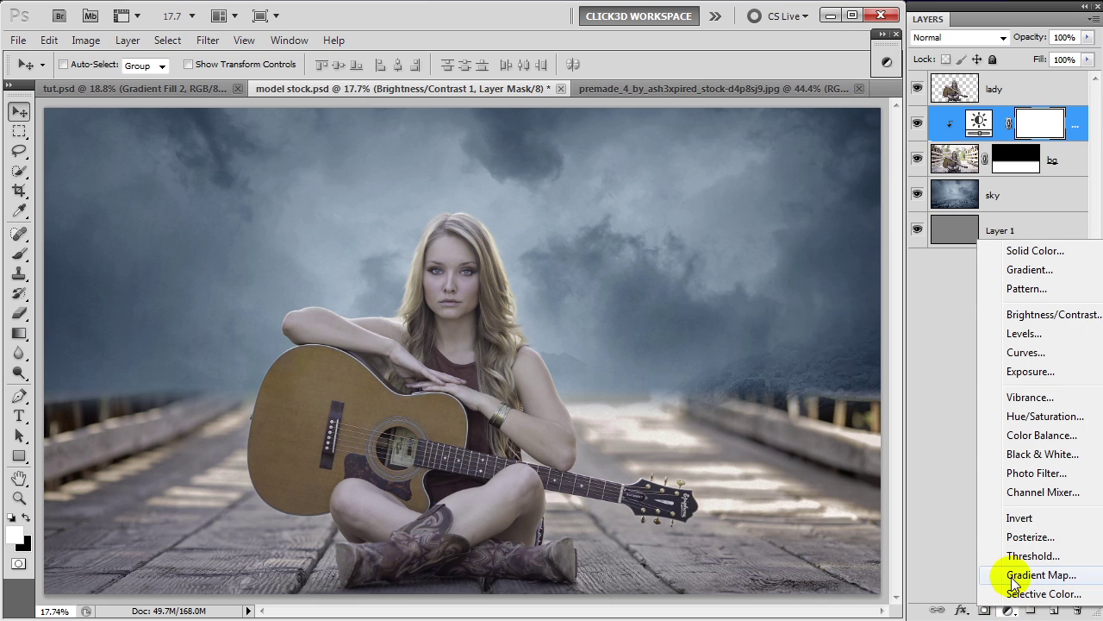
Add a Color Balance layer clipped to bg, shifting midtones bluer and shadows to -9, +12, +13
click(1041, 436)
click(746, 348)
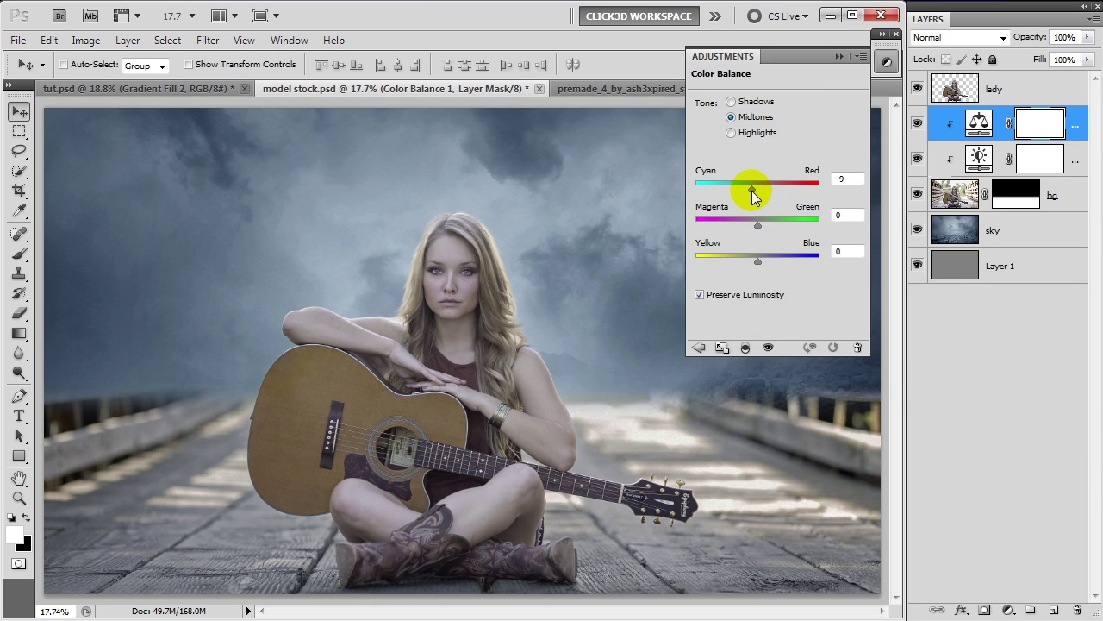
drag(757, 226, 754, 226)
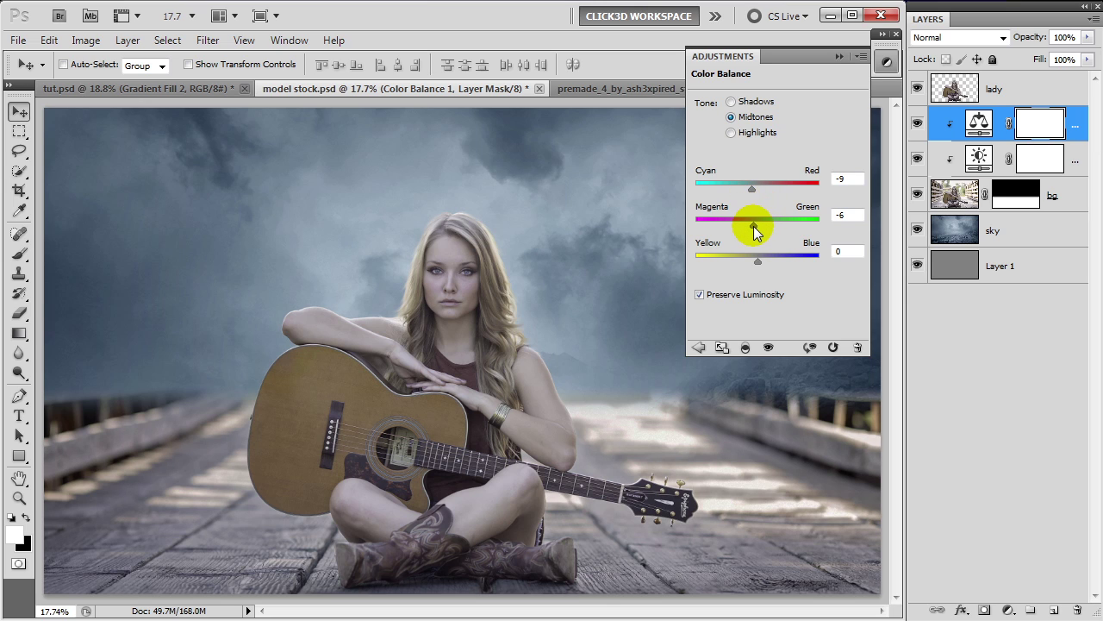
drag(760, 259, 765, 261)
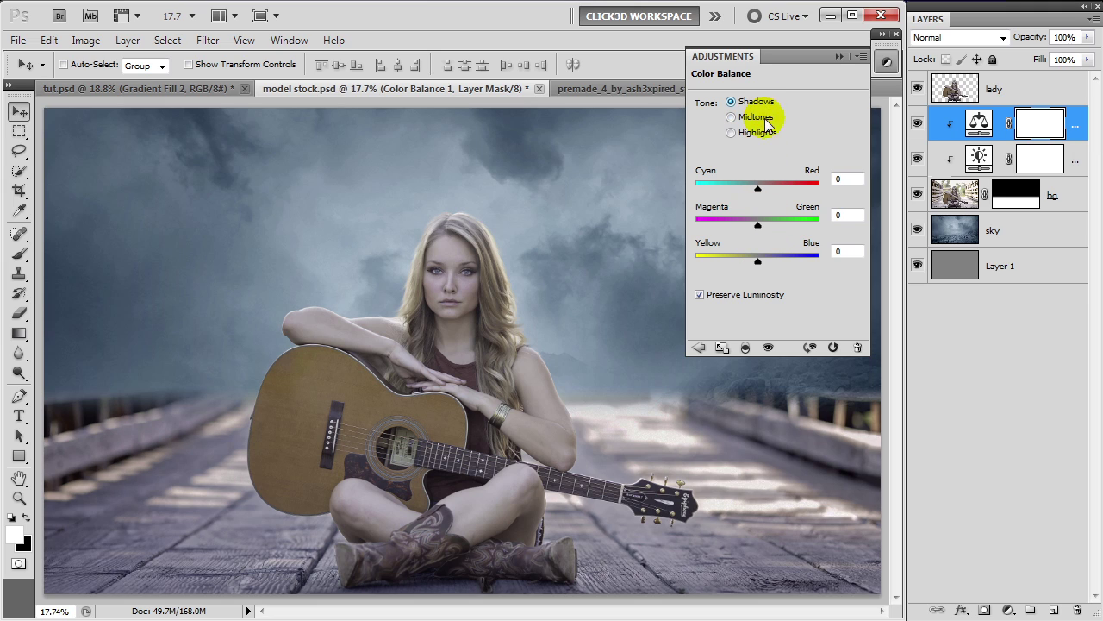
click(758, 188)
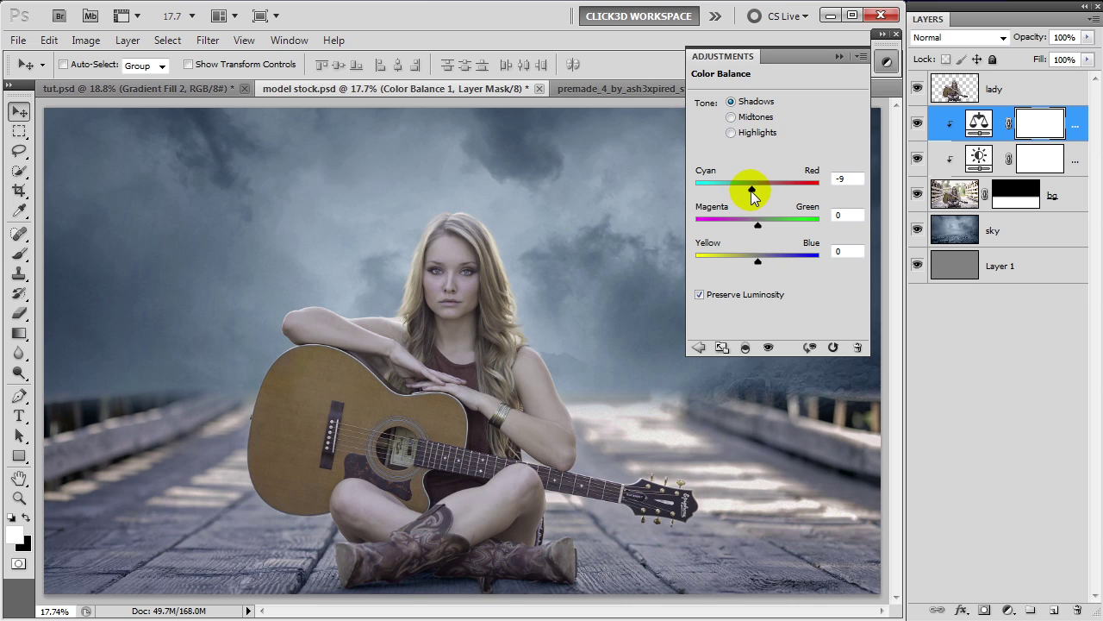
drag(758, 224, 764, 226)
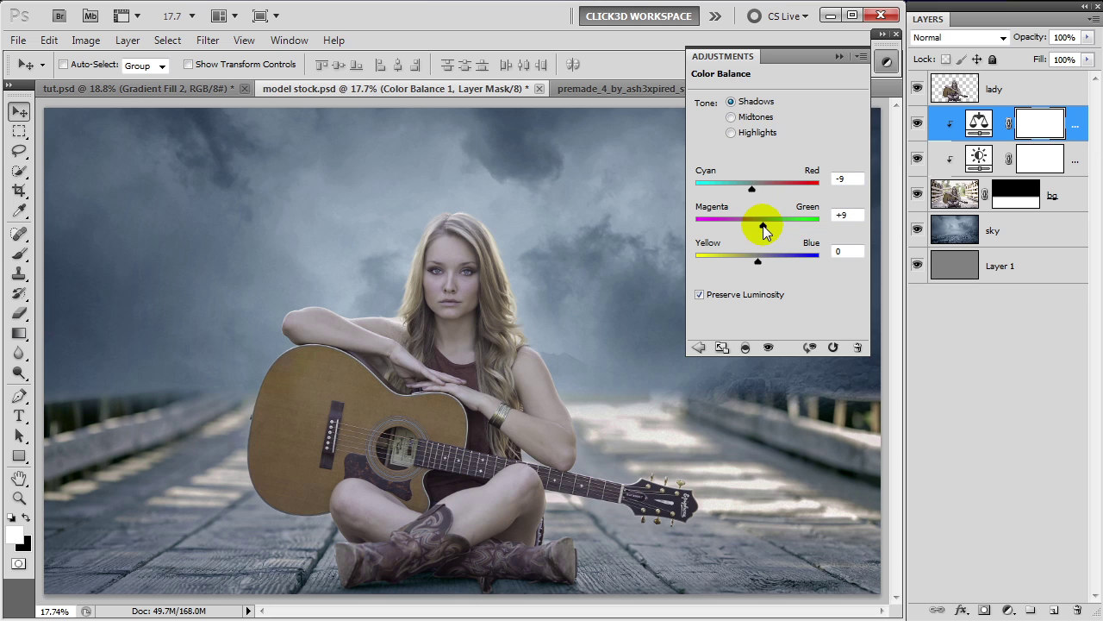
drag(758, 264, 765, 263)
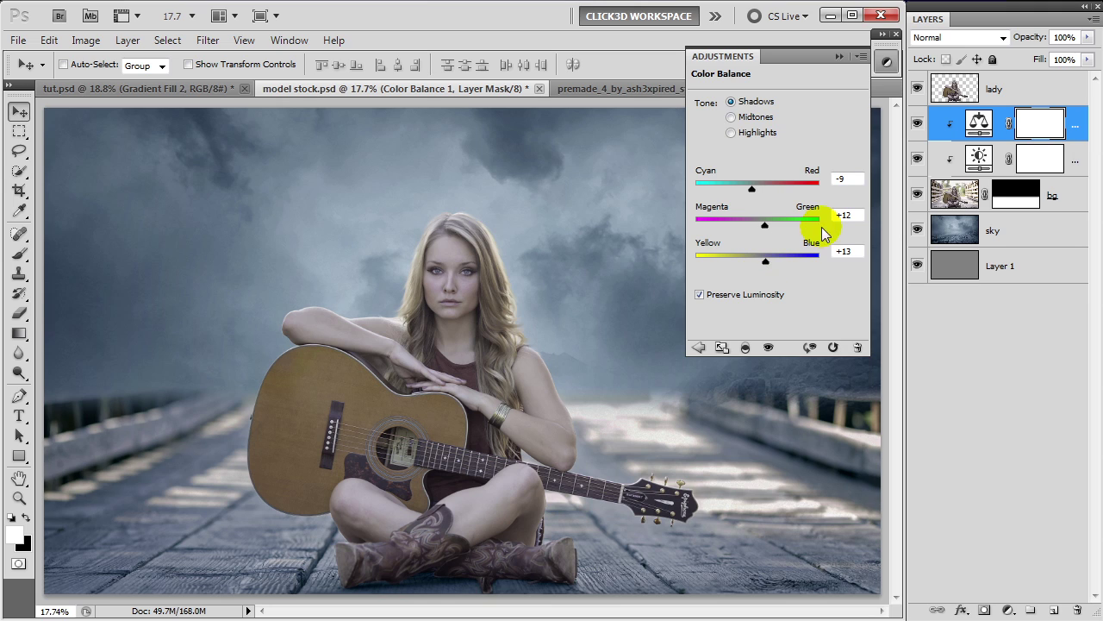
click(839, 57)
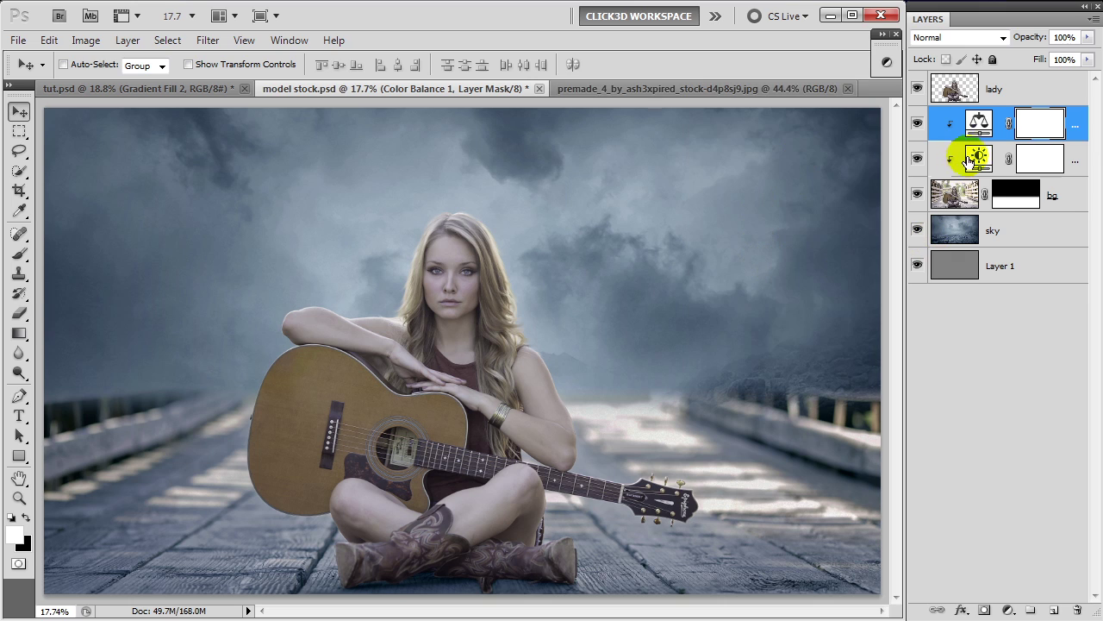
Create a new layer named smoke and load the 476 cloud brush
click(1054, 611)
text(smok)
key(Return)
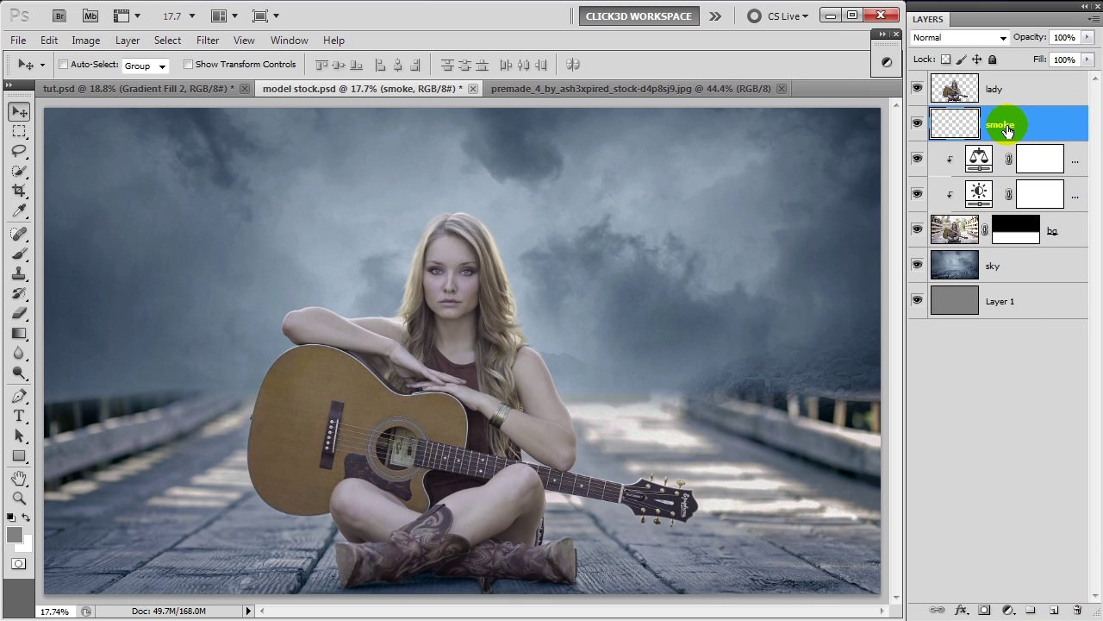
click(19, 255)
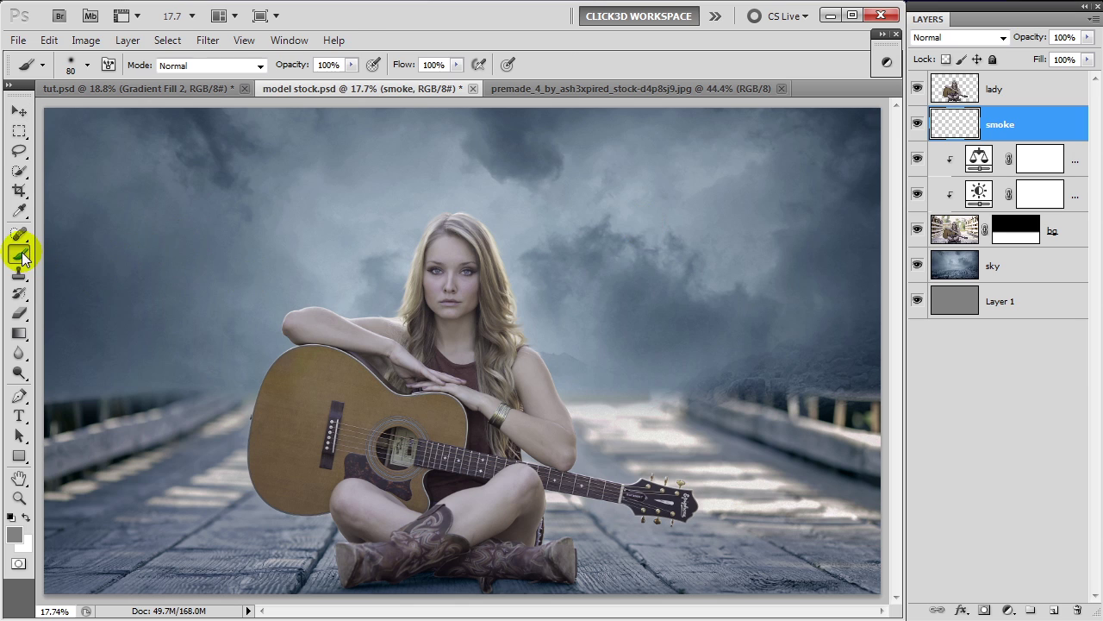
right_click(103, 151)
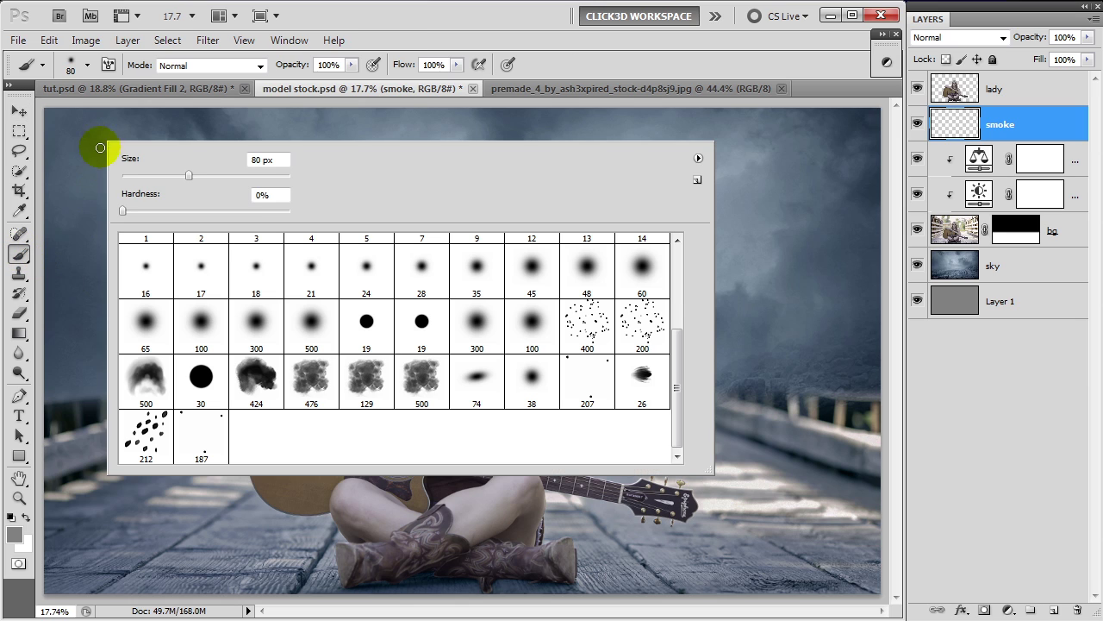
double_click(306, 388)
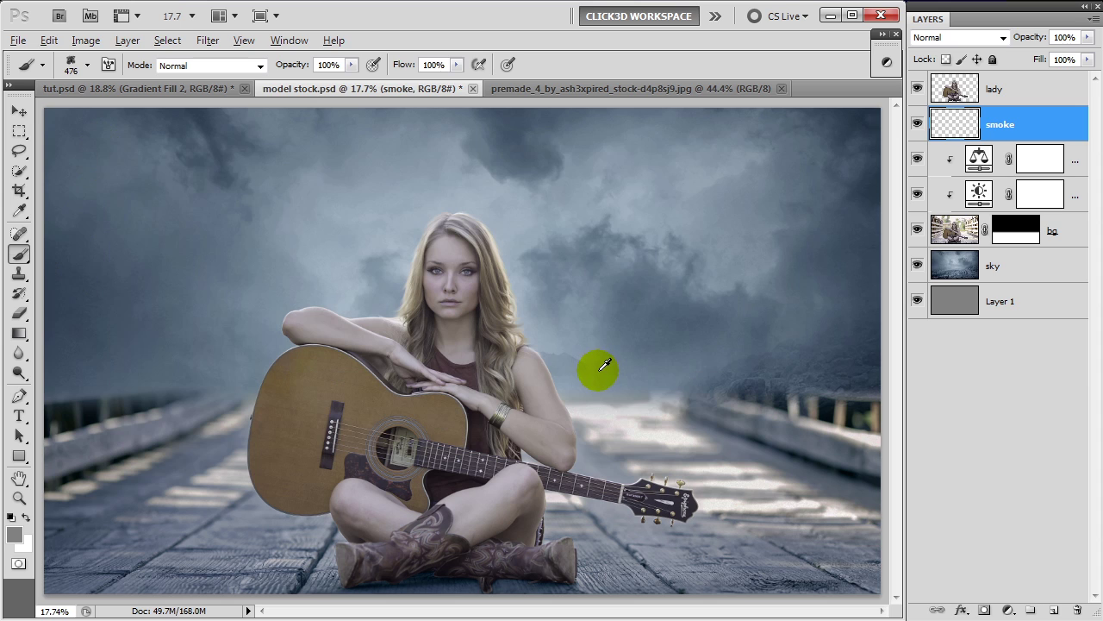
Paint blue-grey smoke over both bridge railings with a 900–1000 px brush at 35% opacity
key(bracketright)
key(bracketright)
key(bracketright)
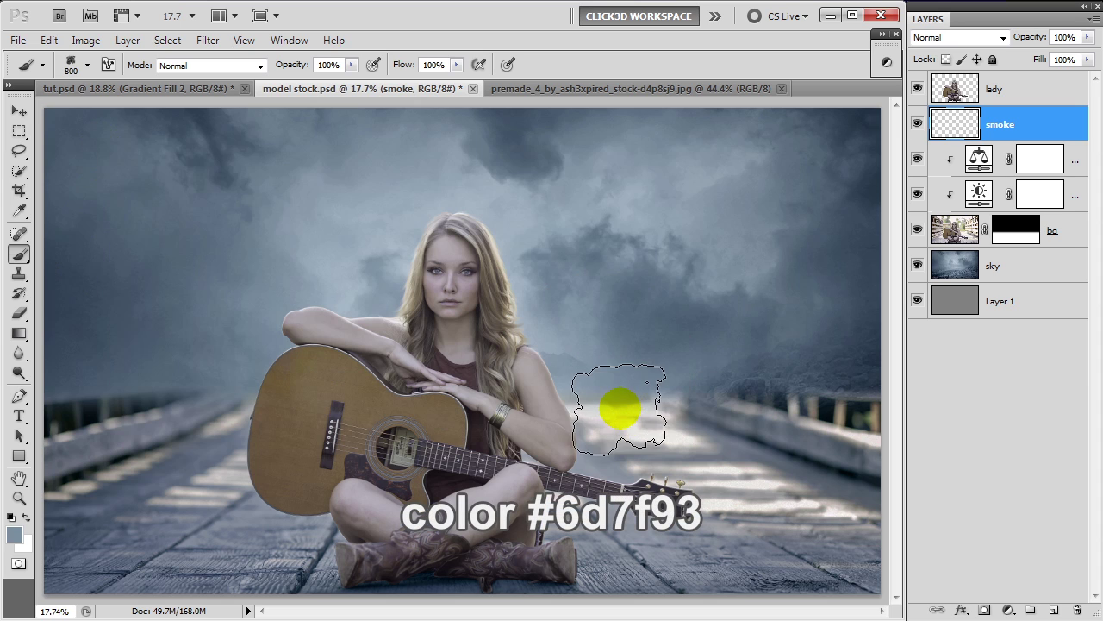
drag(599, 409, 793, 431)
key(bracketright)
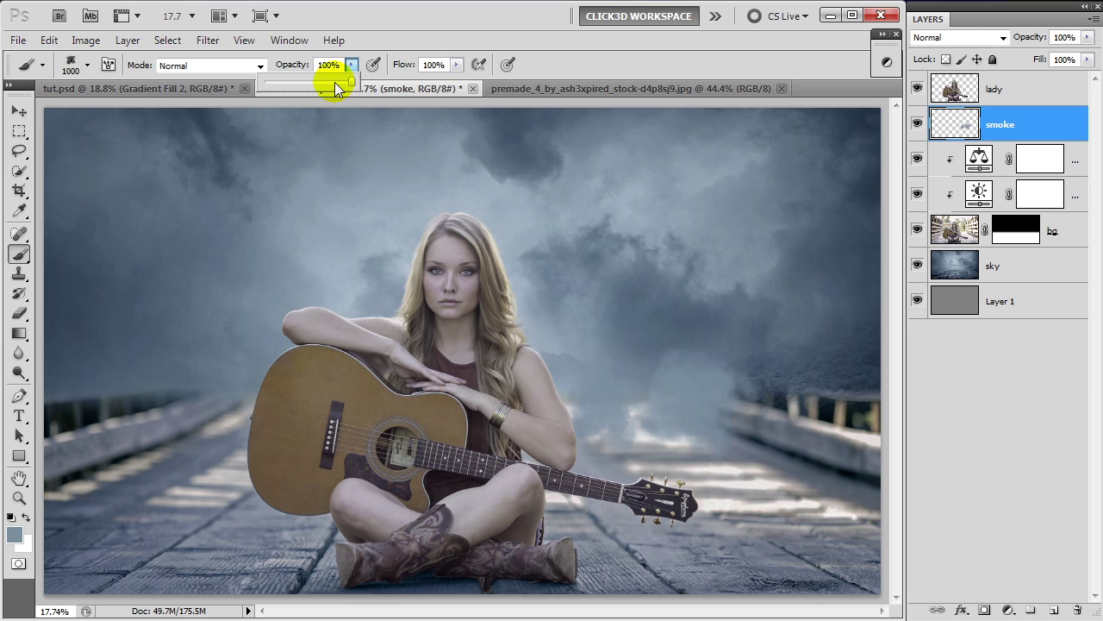
drag(295, 83, 292, 83)
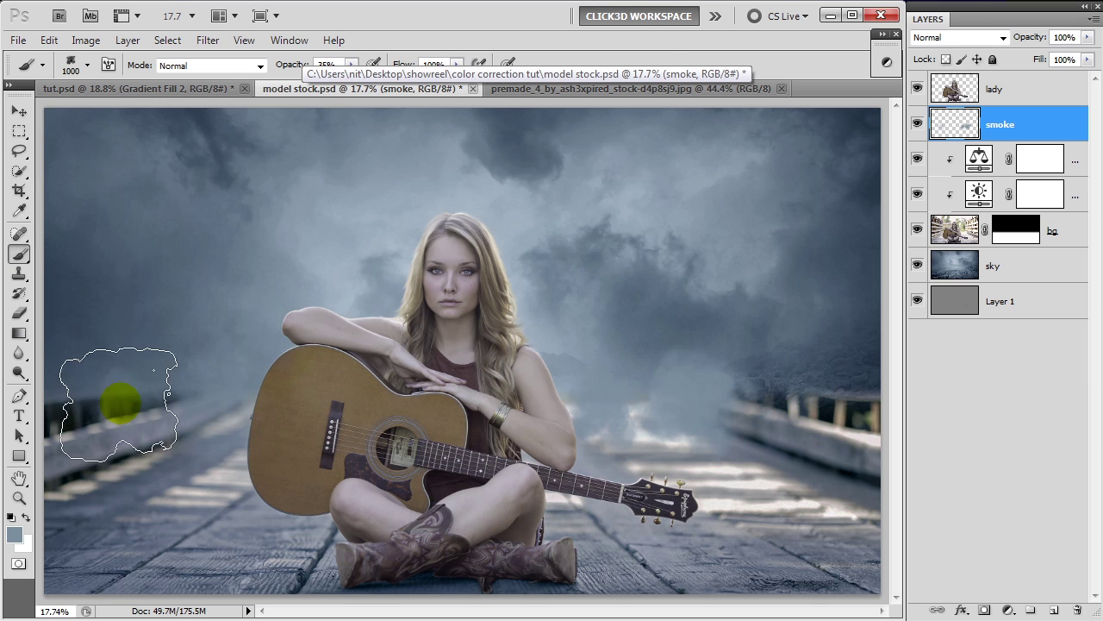
mouse_move(168, 413)
mouse_down()
mouse_move(163, 461)
mouse_move(86, 400)
mouse_up()
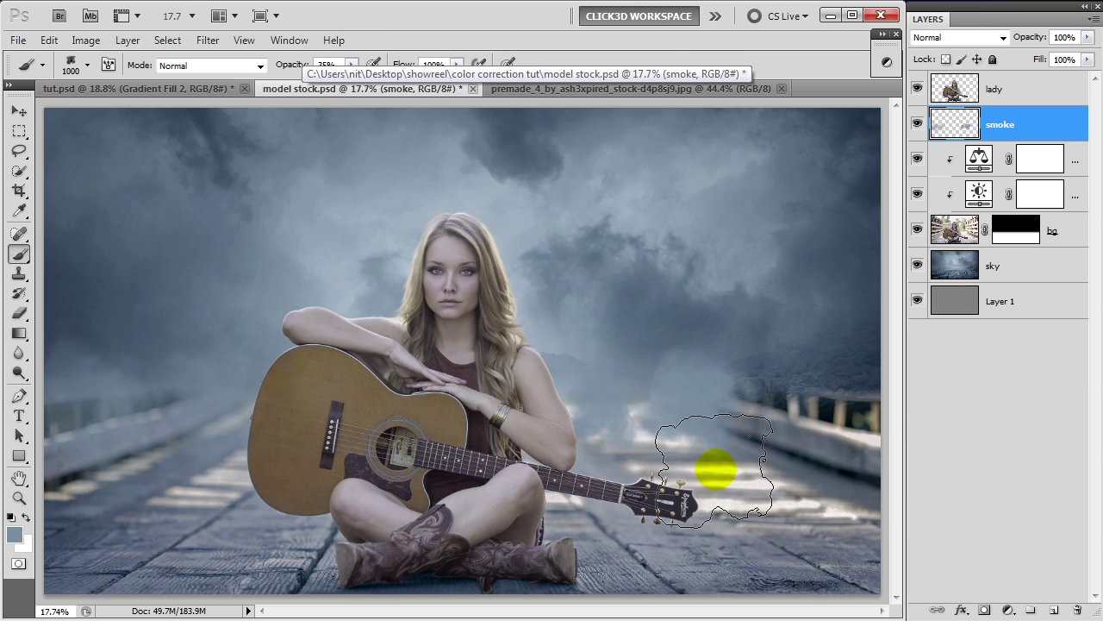
drag(824, 370, 894, 443)
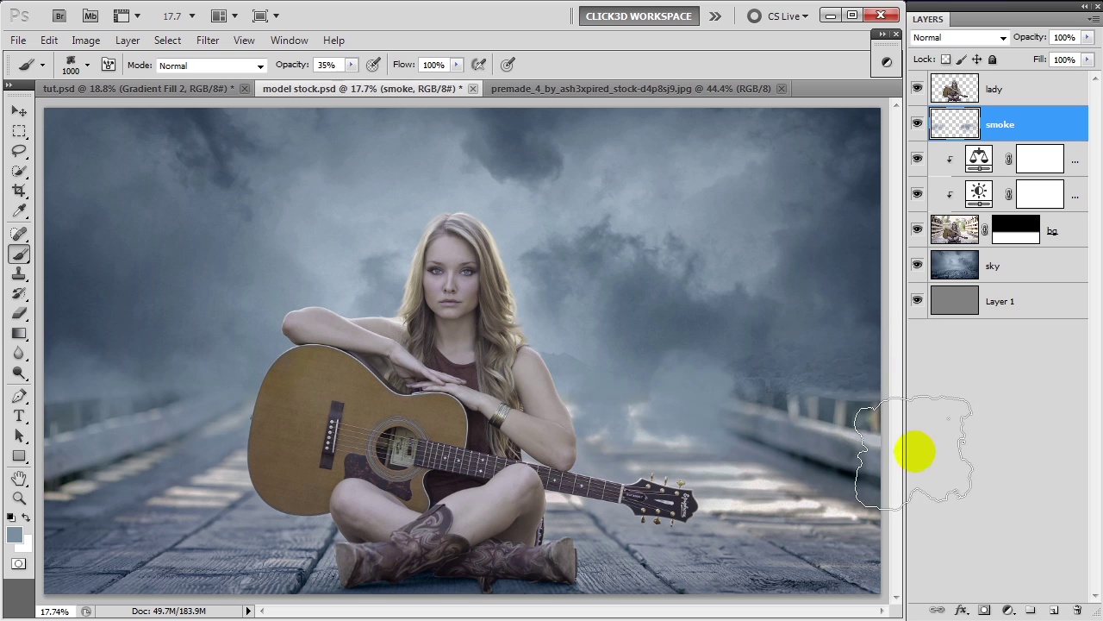
drag(819, 384, 678, 419)
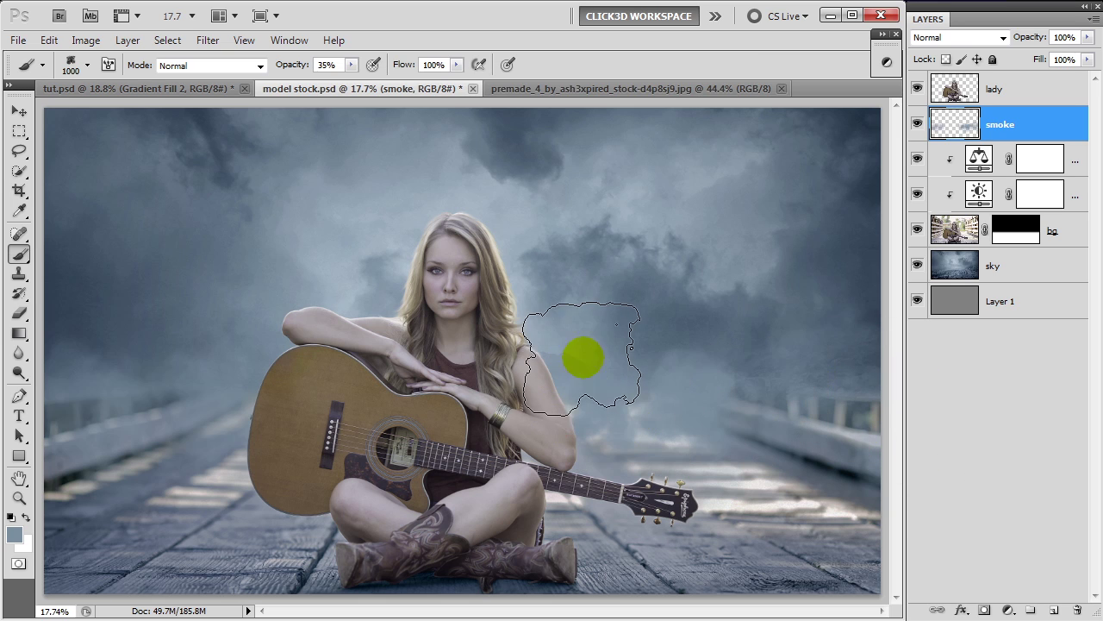
Fade the smoke layer to 67% opacity and sweep faint smoke across the bridge
drag(1088, 38, 1059, 59)
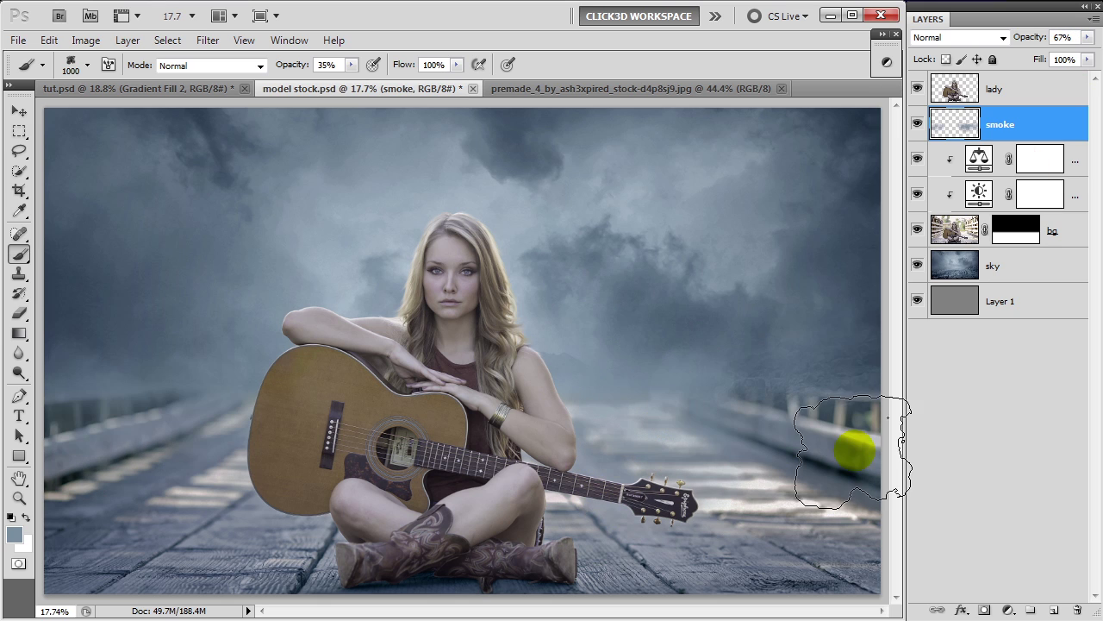
drag(849, 448, 71, 432)
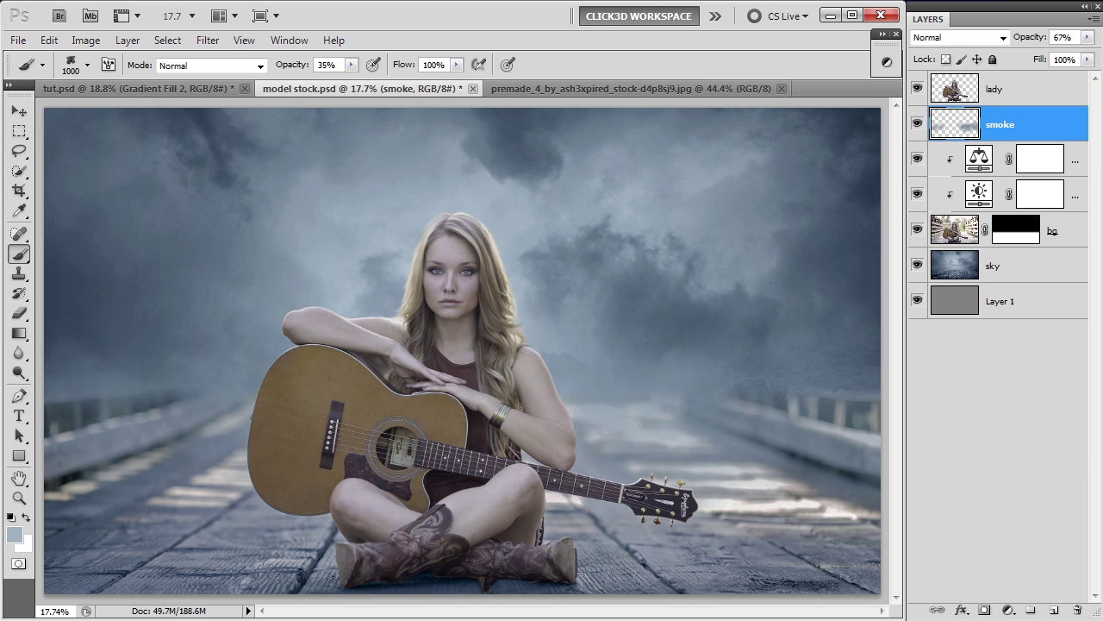
click(1053, 610)
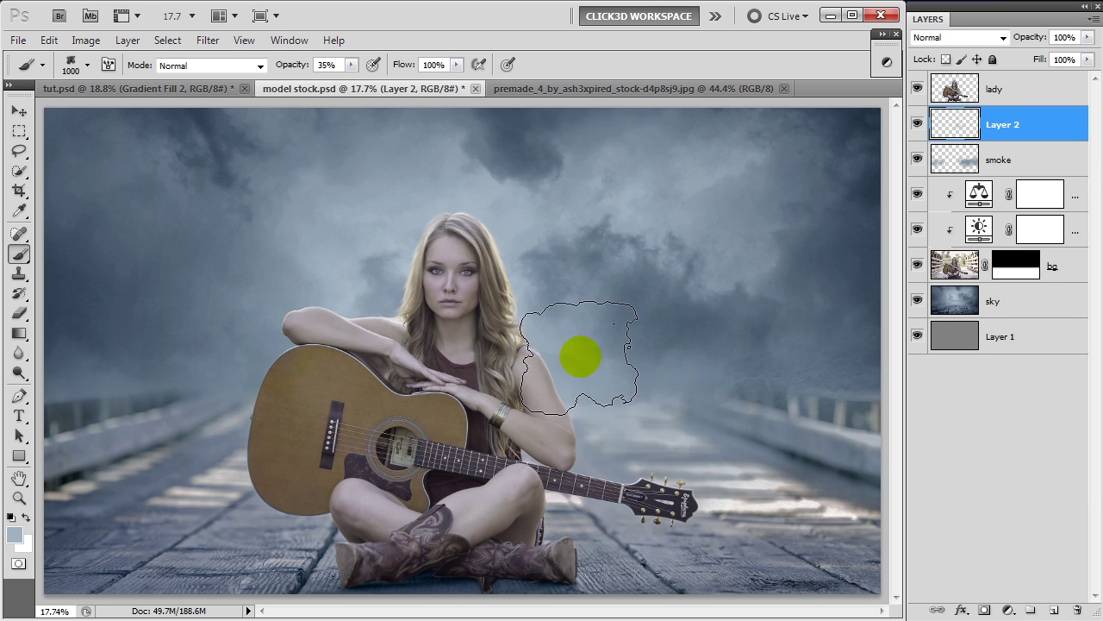
Add more smoke on Layer 2, then paint white haze near the woman's face on new Layer 3
mouse_move(402, 364)
mouse_down()
mouse_move(392, 298)
mouse_move(658, 446)
mouse_move(618, 359)
mouse_move(514, 329)
mouse_move(517, 308)
mouse_move(221, 387)
mouse_up()
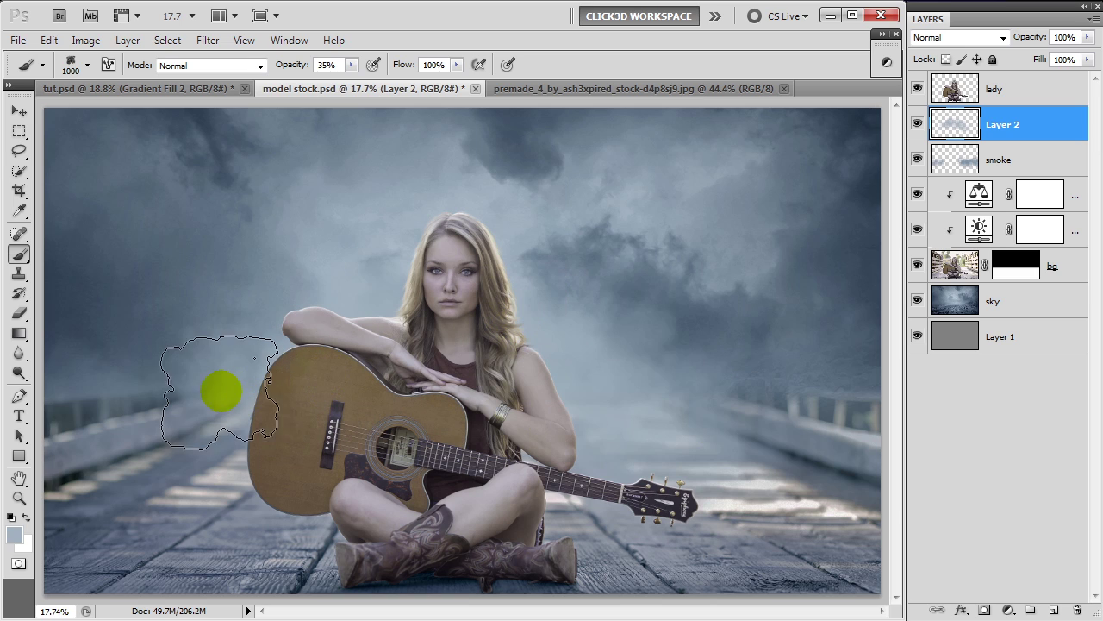
click(1053, 610)
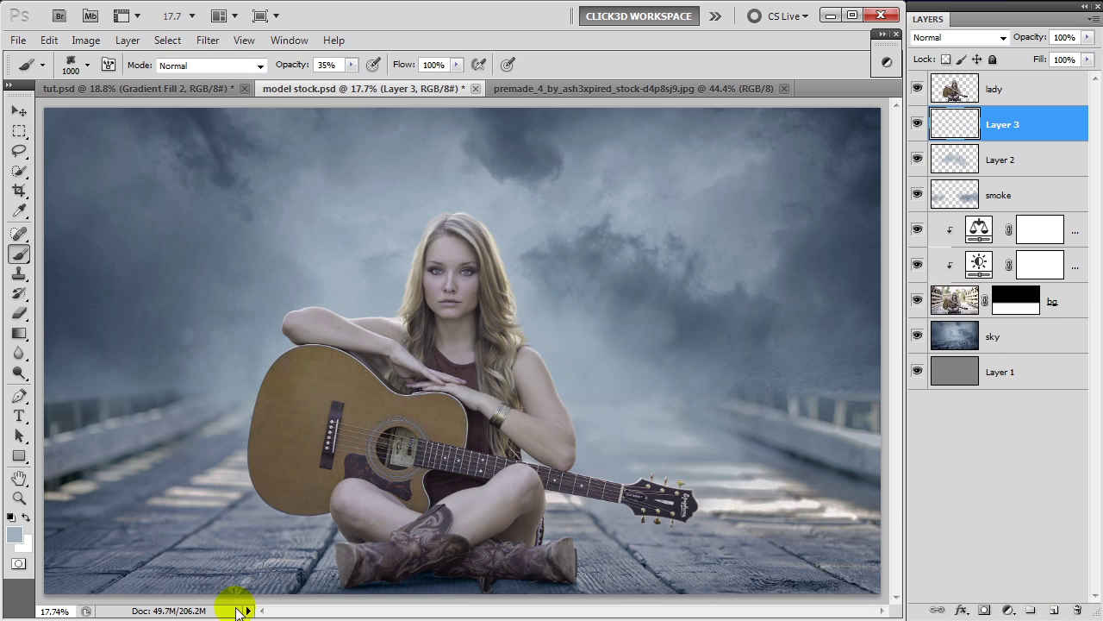
click(25, 517)
mouse_move(485, 296)
mouse_down()
mouse_move(434, 246)
mouse_move(369, 394)
mouse_move(258, 406)
mouse_move(469, 259)
mouse_move(645, 419)
mouse_move(431, 387)
mouse_move(272, 388)
mouse_up()
Set Layer 3 to 58% opacity and paint more white haze over the bridge and behind the woman
click(1087, 37)
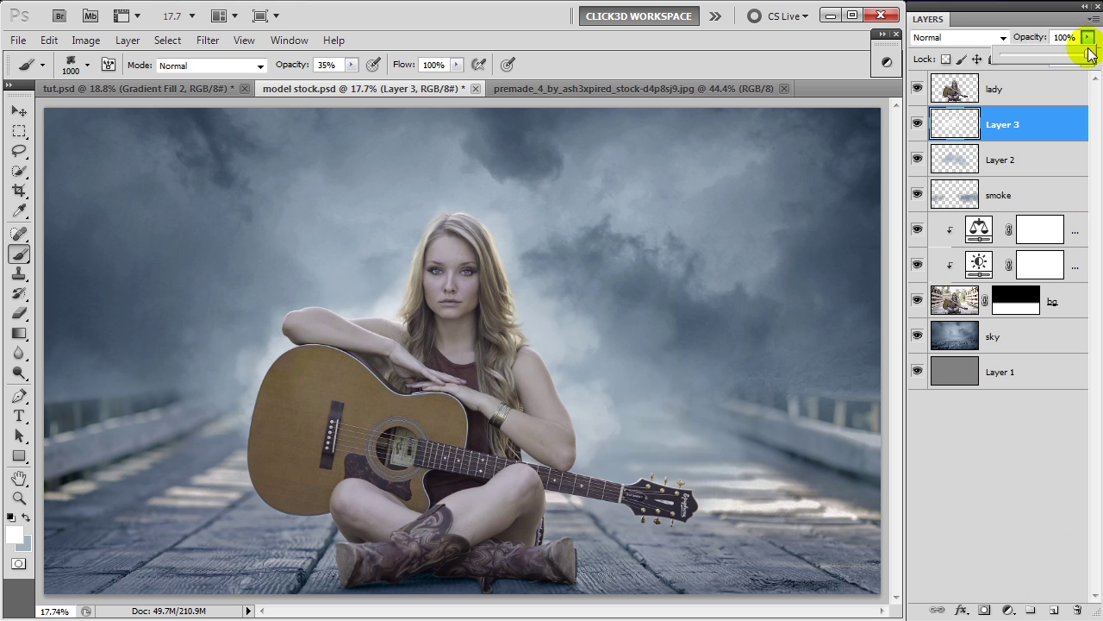
drag(1087, 53, 1050, 53)
click(247, 416)
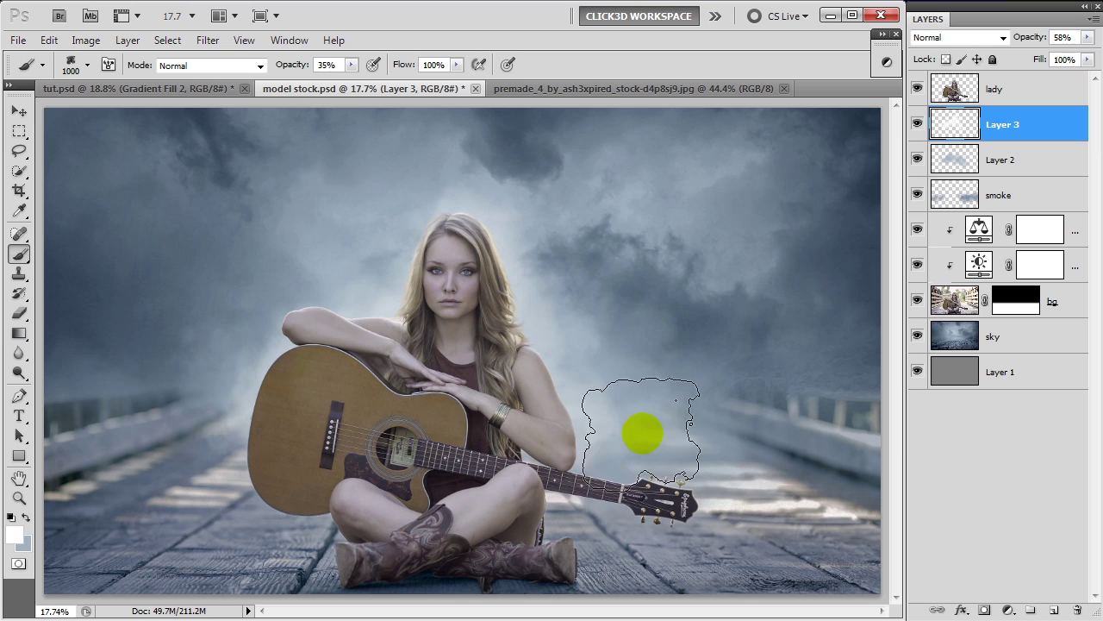
drag(263, 404, 187, 466)
drag(382, 353, 439, 327)
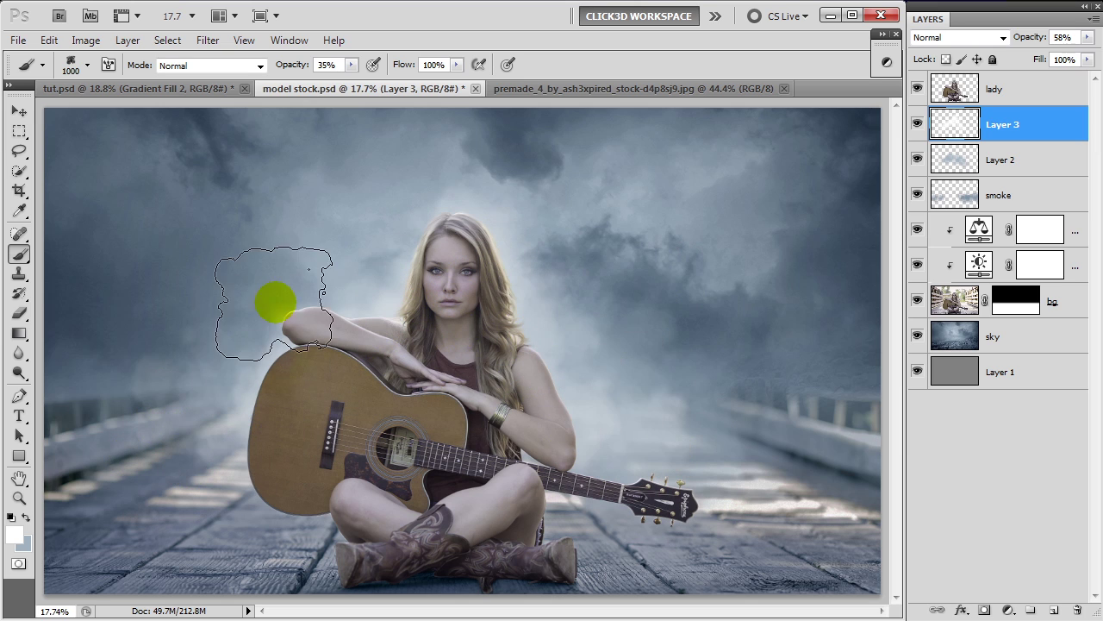
Switch to a soft round brush tip
right_click(263, 211)
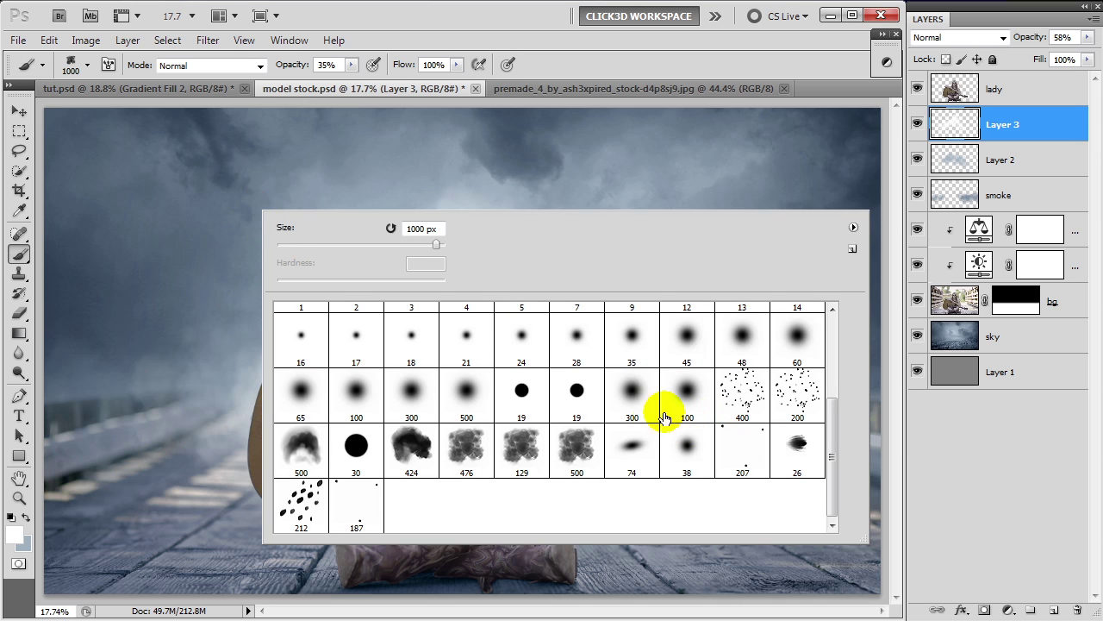
click(681, 401)
key(Return)
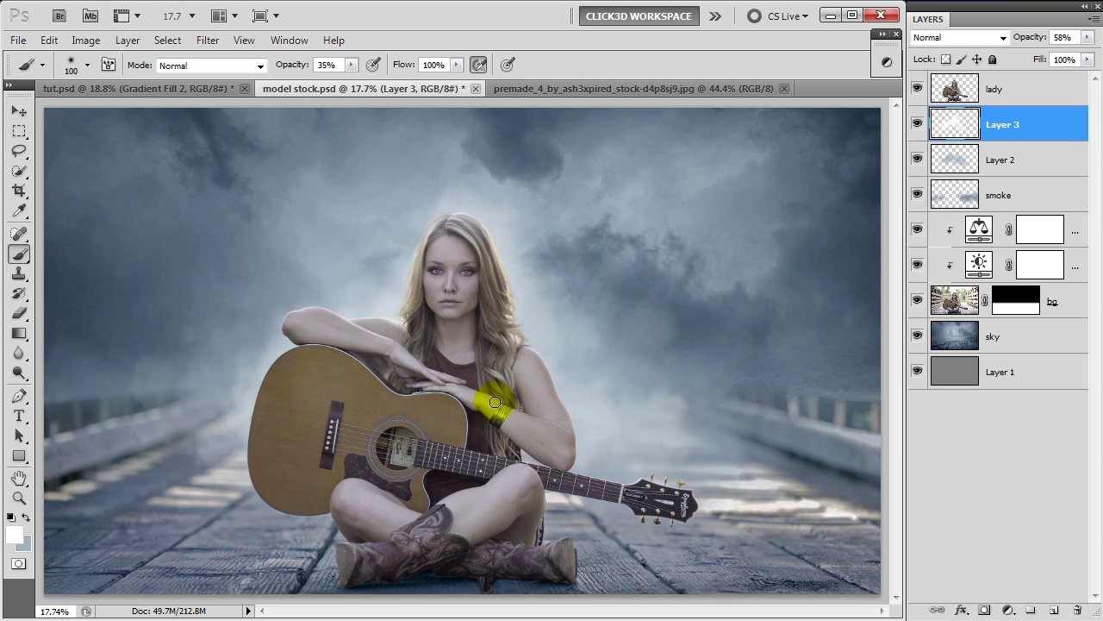
Paint a soft white glow behind the woman's face with an 1800 px brush on Layer 3
drag(474, 384, 450, 360)
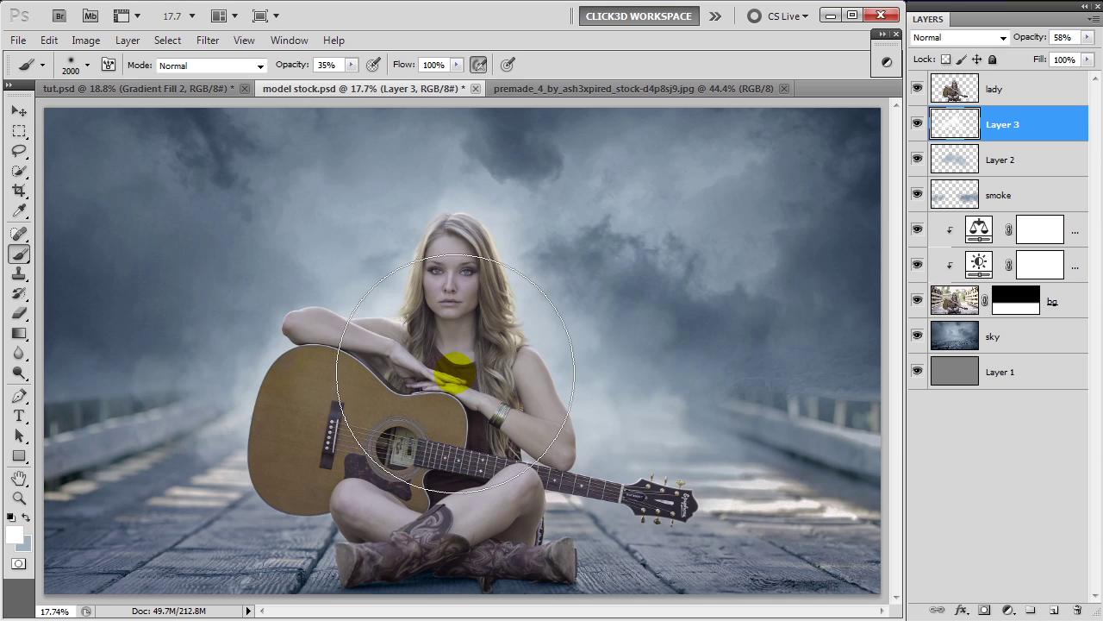
key(bracketright)
key(bracketright)
key(bracketright)
key(bracketleft)
key(bracketleft)
key(bracketleft)
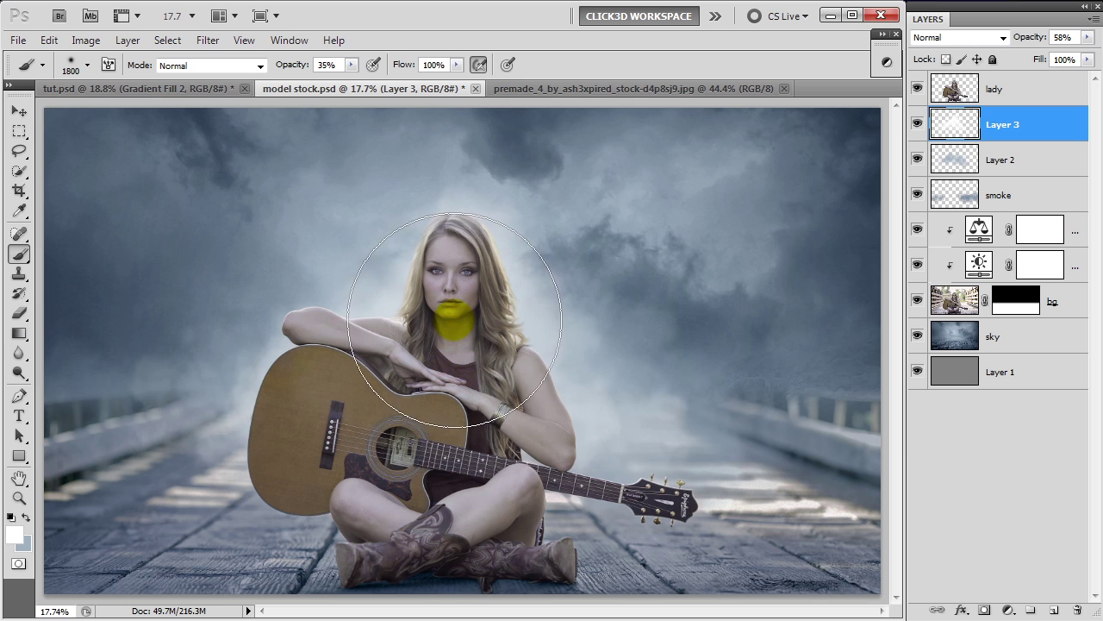
mouse_move(450, 361)
mouse_down()
mouse_move(466, 401)
mouse_move(335, 412)
mouse_up()
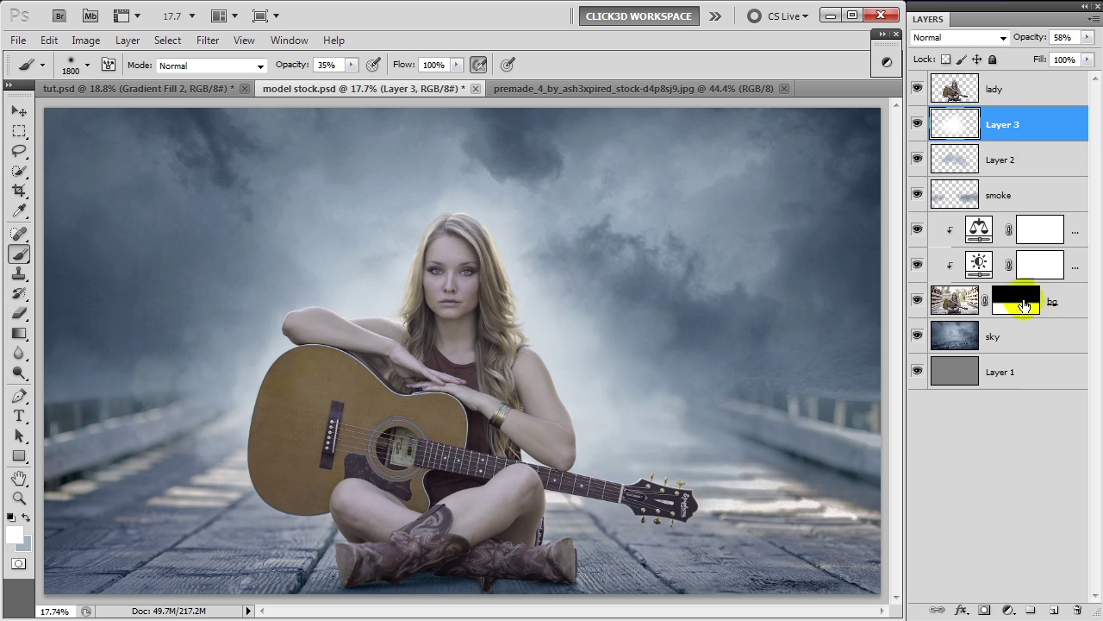
Target the bg layer mask with the 476 cloud brush at 900 px in black
click(1017, 299)
right_click(264, 247)
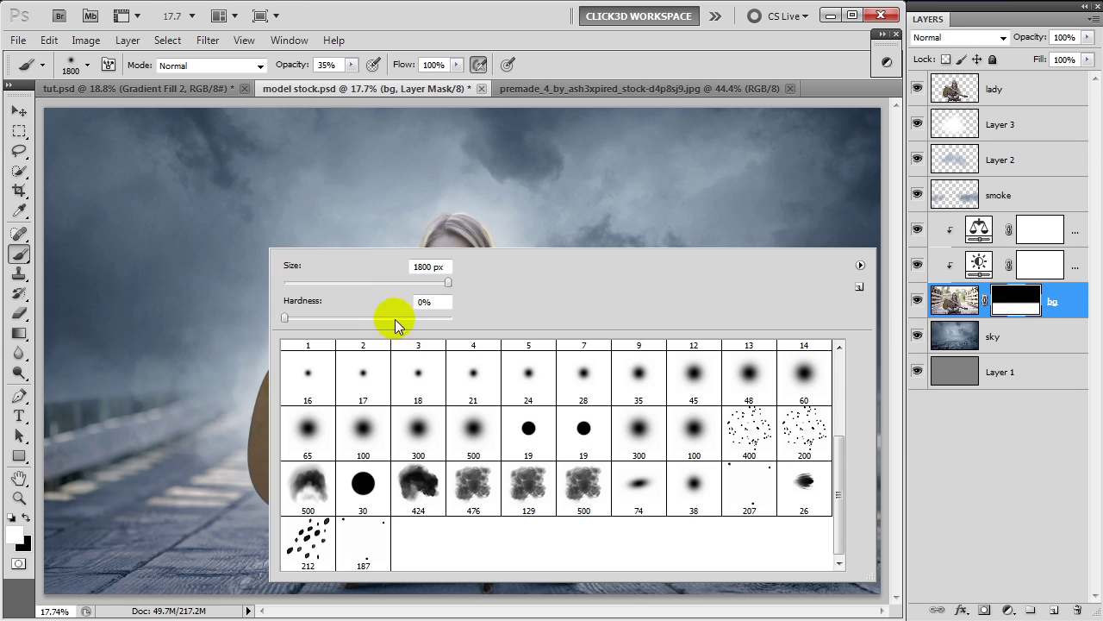
double_click(485, 503)
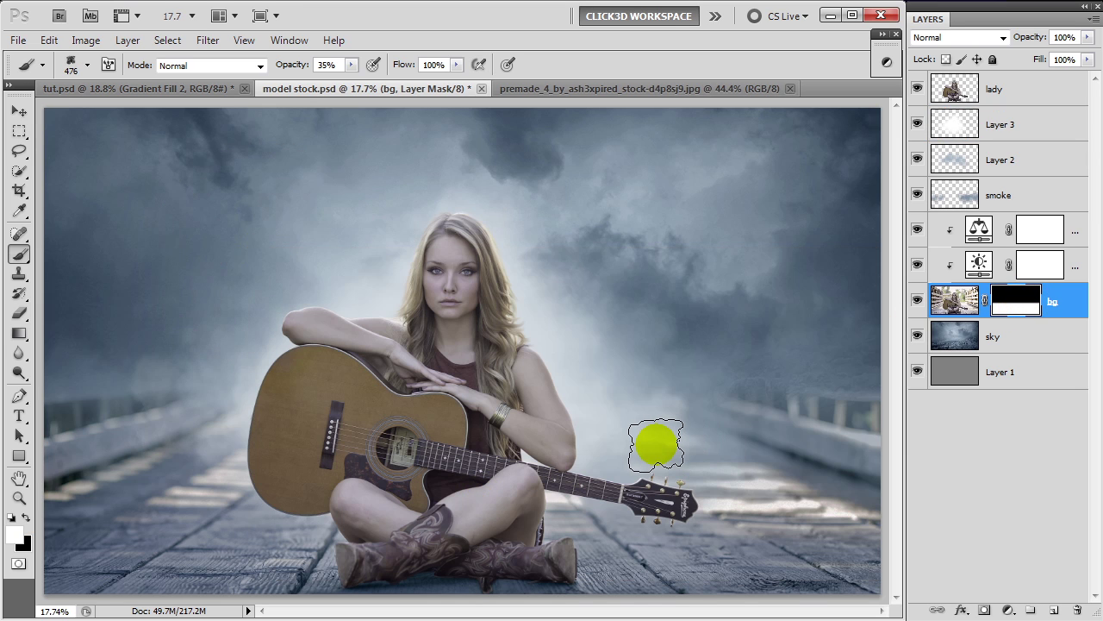
key(bracketright)
key(bracketright)
key(bracketright)
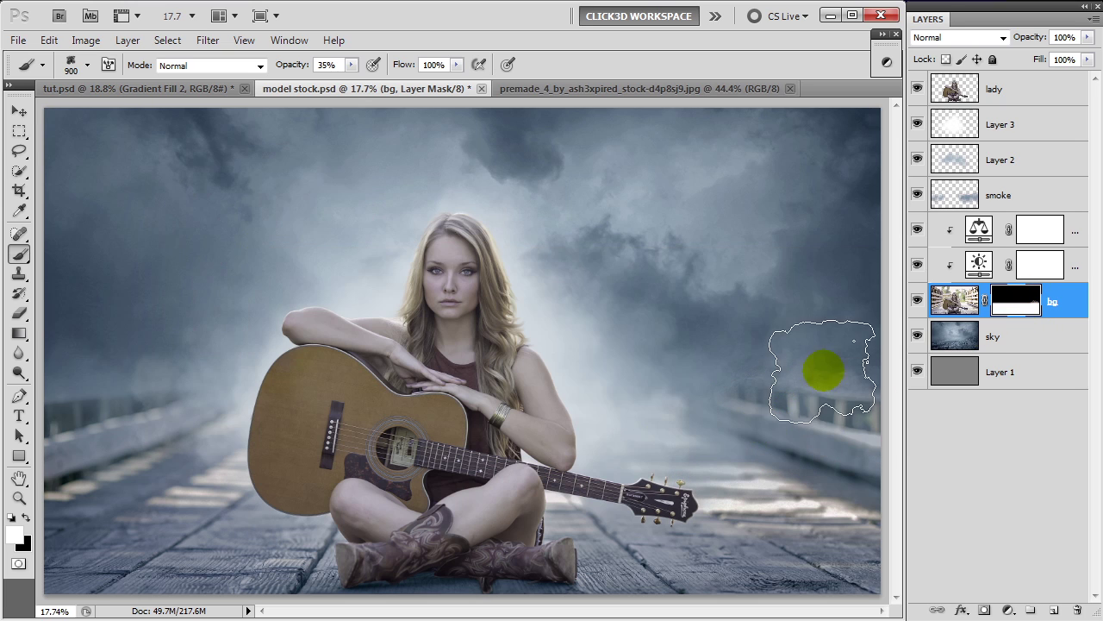
key(x)
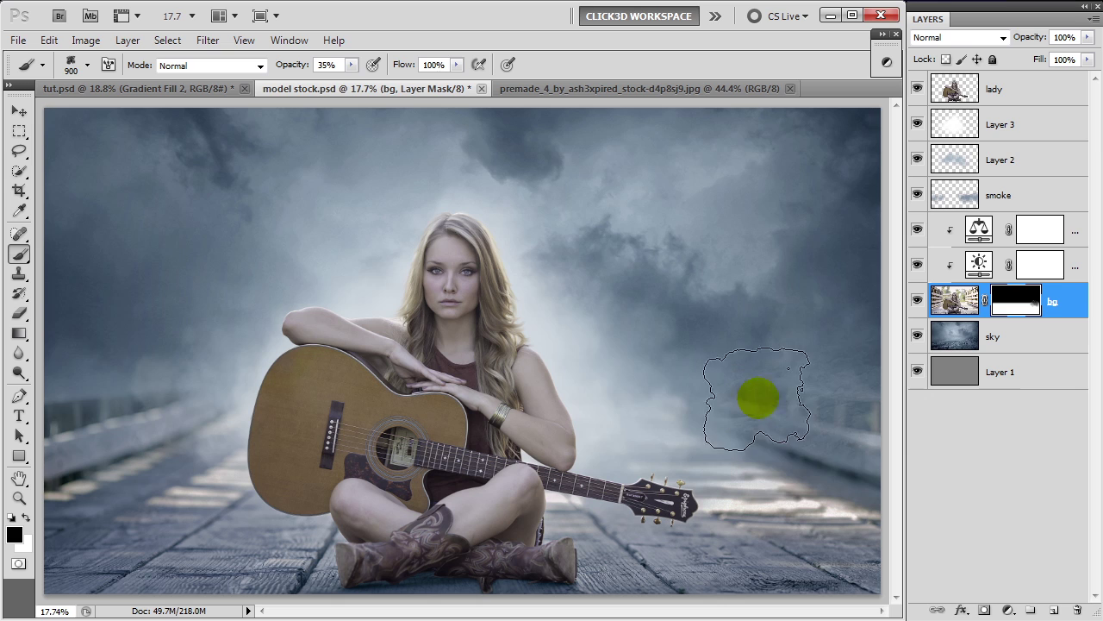
Mask out the lower-right road, left railing and guitar-side edges with a 1200–1300 px brush
key(bracketright)
key(bracketright)
key(bracketright)
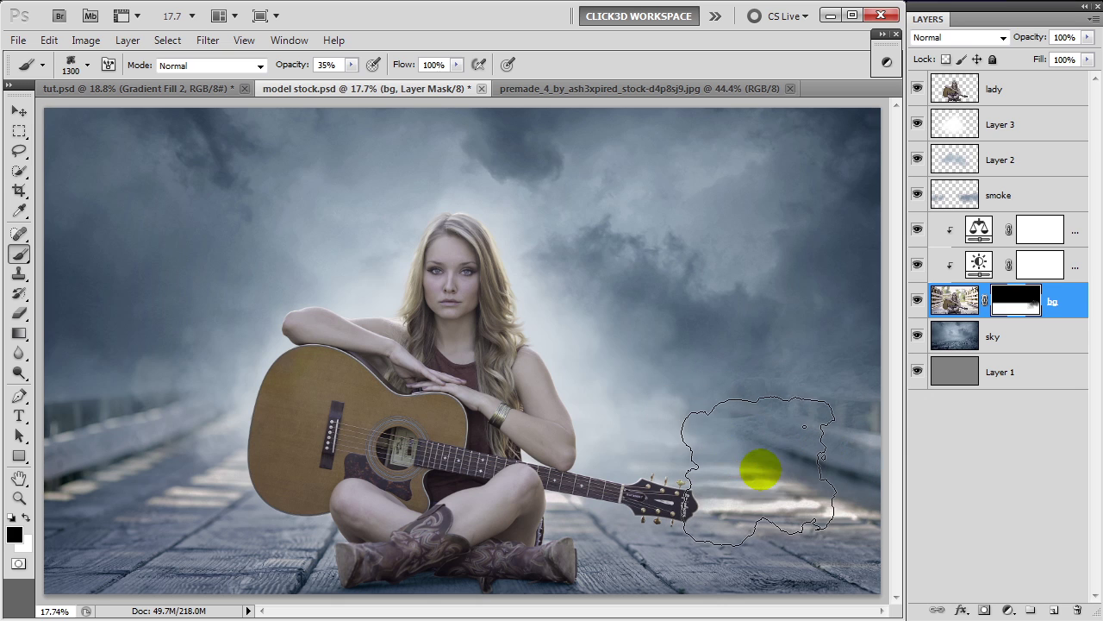
drag(717, 448, 766, 475)
key(bracketright)
drag(891, 423, 849, 419)
drag(806, 478, 770, 468)
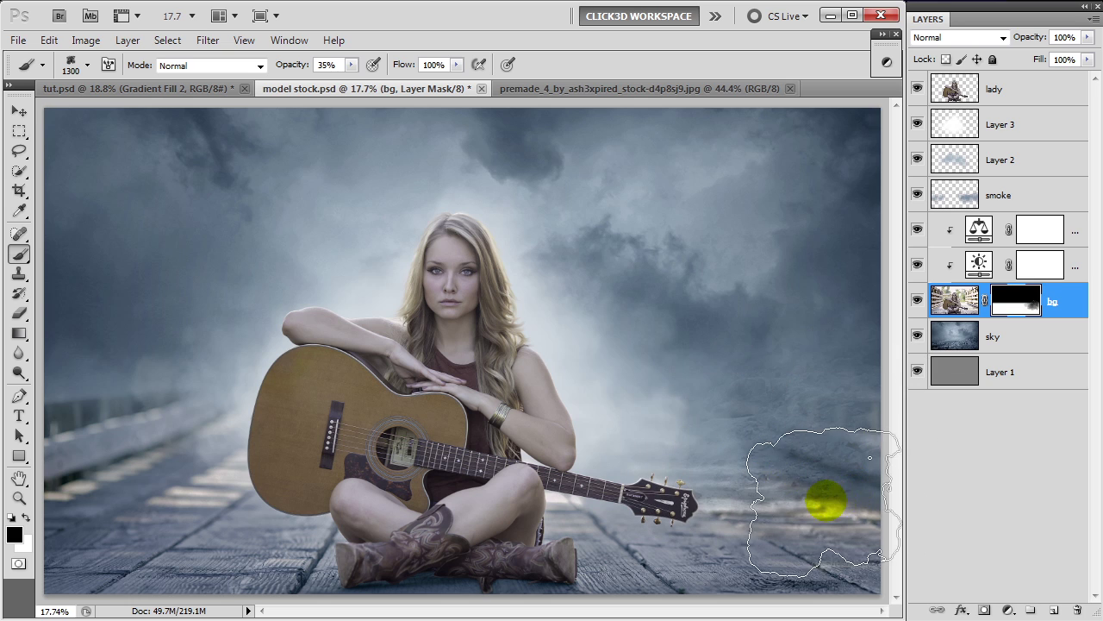
mouse_move(105, 421)
mouse_down()
mouse_move(100, 485)
mouse_move(81, 495)
mouse_move(207, 419)
mouse_move(201, 406)
mouse_move(105, 431)
mouse_up()
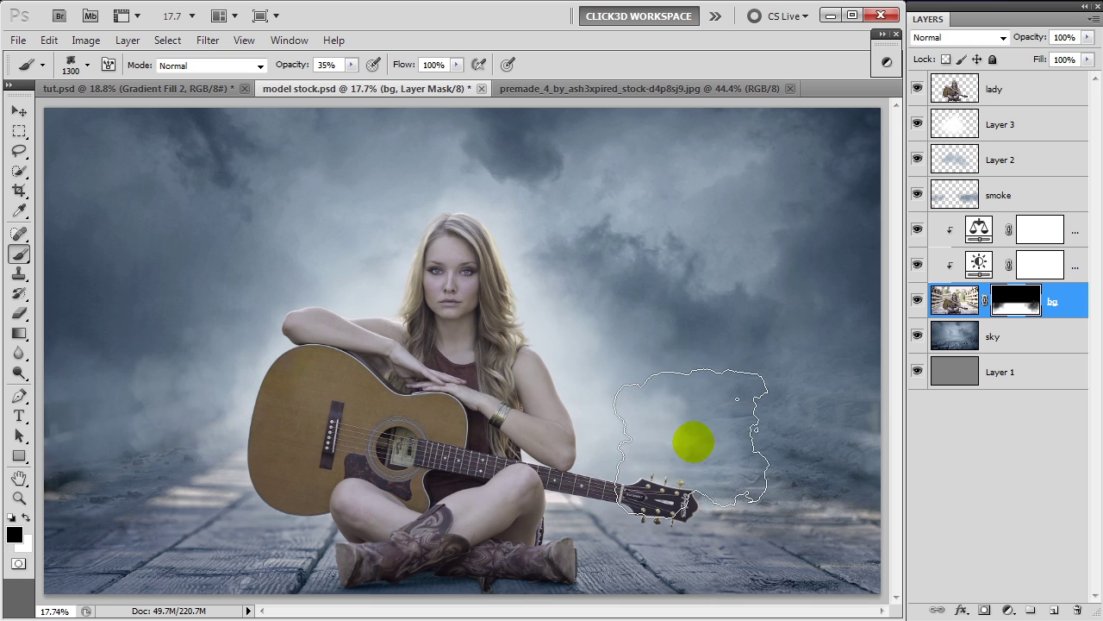
drag(768, 485, 854, 519)
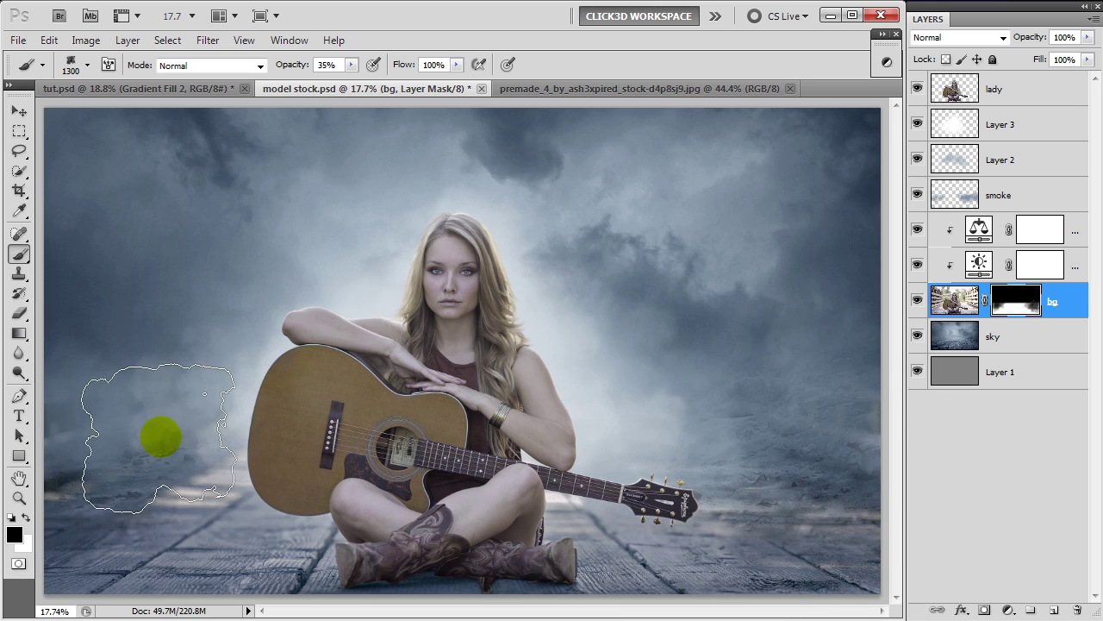
click(1000, 197)
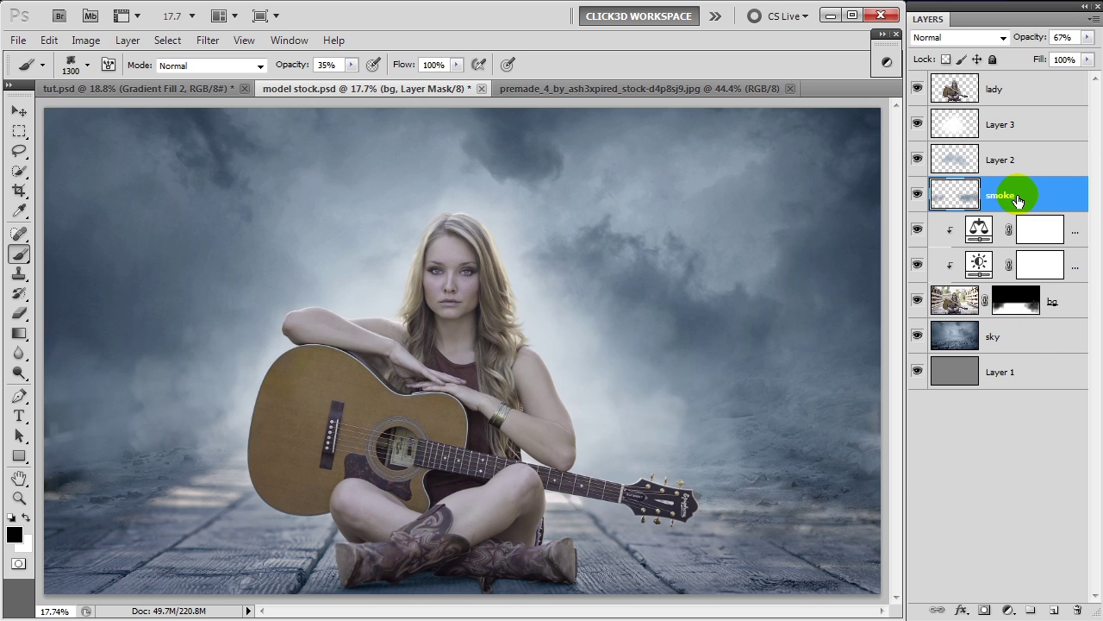
Paint light blue-grey smoke over the lower-right and left floor on the smoke layer
click(26, 517)
mouse_move(830, 512)
mouse_down()
mouse_move(661, 497)
mouse_move(855, 532)
mouse_move(846, 431)
mouse_move(767, 419)
mouse_move(899, 402)
mouse_up()
mouse_move(178, 529)
mouse_down()
mouse_move(143, 466)
mouse_move(88, 524)
mouse_move(54, 439)
mouse_move(129, 339)
mouse_move(86, 512)
mouse_move(233, 463)
mouse_move(227, 477)
mouse_move(128, 509)
mouse_move(49, 505)
mouse_move(136, 492)
mouse_move(195, 429)
mouse_up()
Sample several fog blues from the image and paint soft mist over the left and right floor
alt+click(129, 339)
alt+click(229, 414)
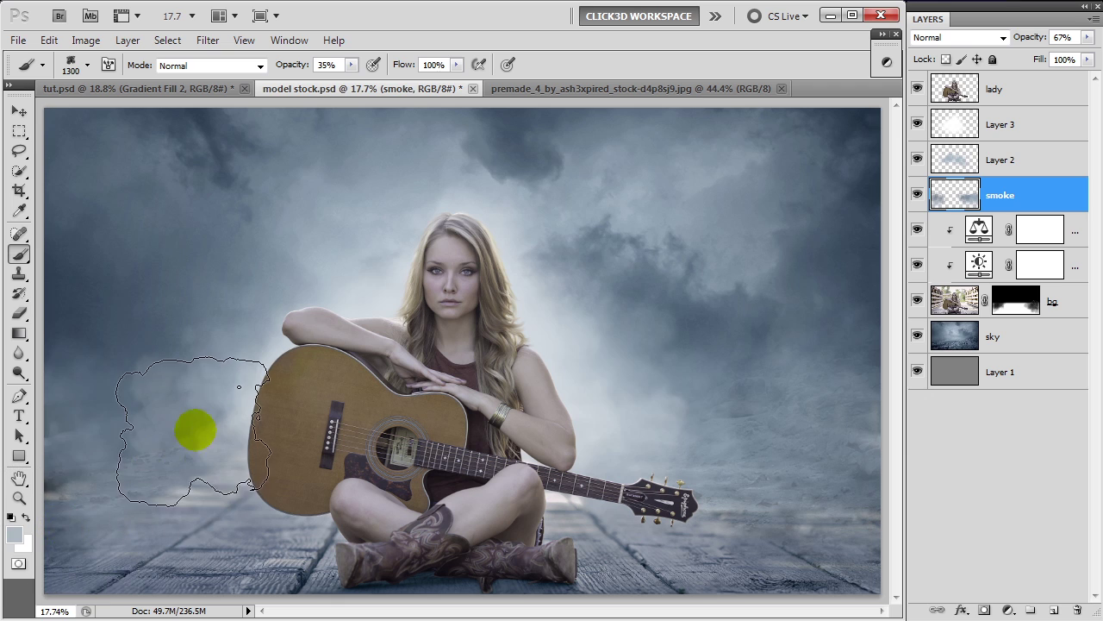
alt+click(158, 413)
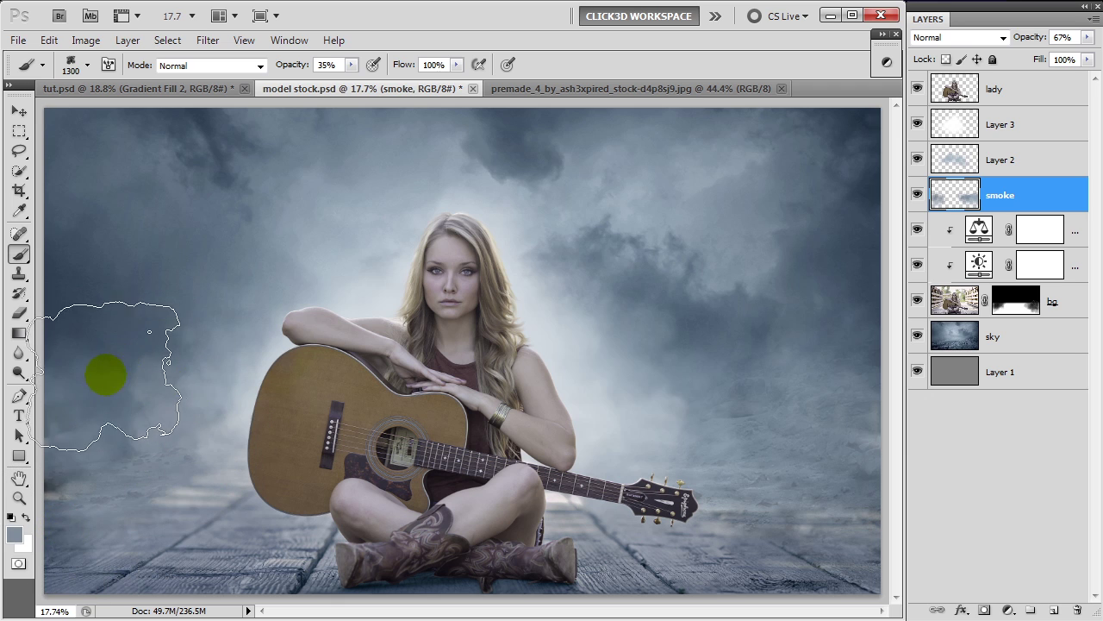
drag(168, 384, 247, 374)
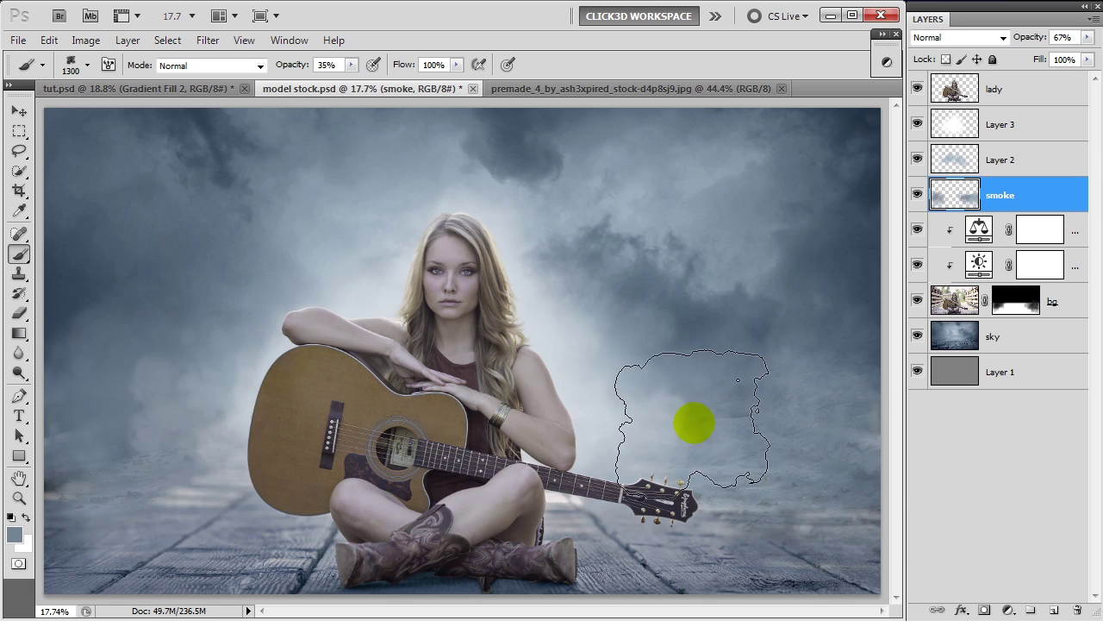
alt+click(670, 372)
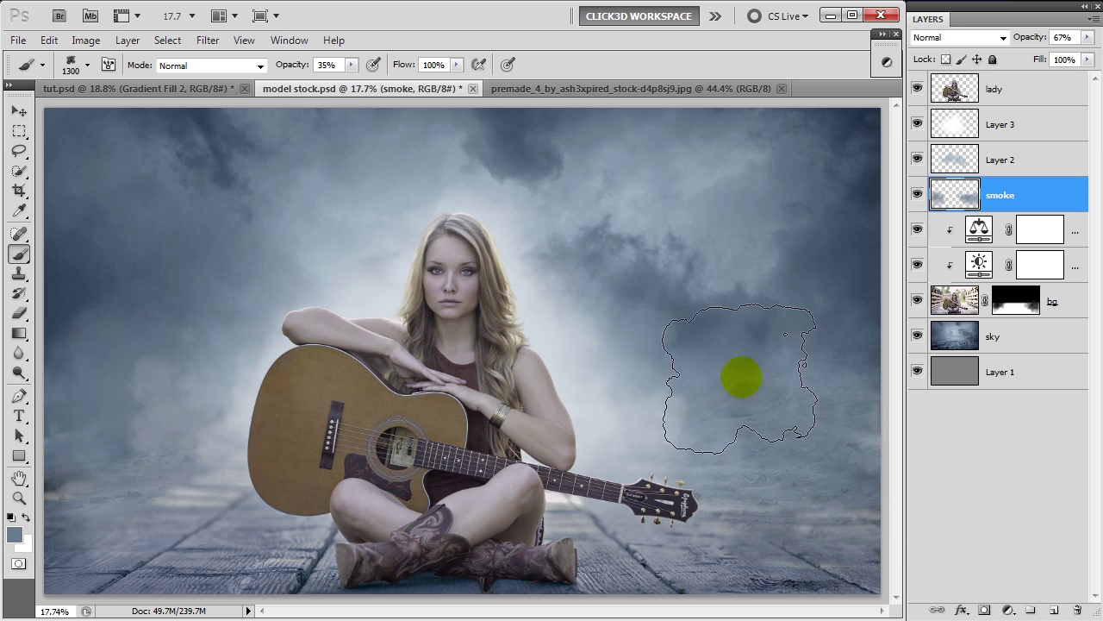
drag(239, 365, 129, 463)
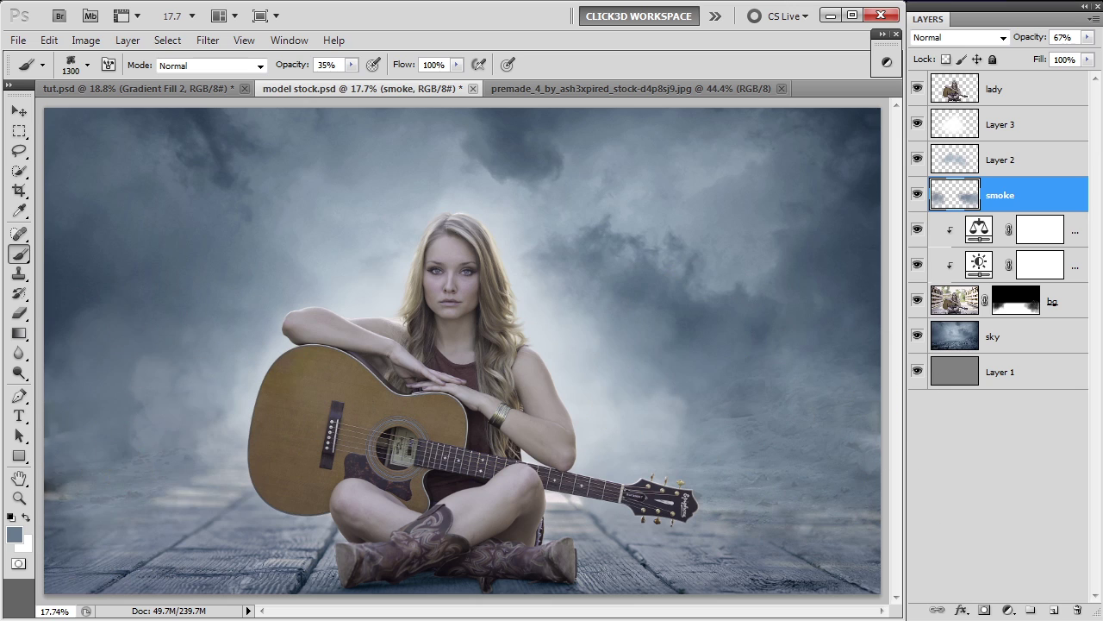
Rename the layers to smoke 2, glow and smoke 1
double_click(1000, 160)
text(smoke)
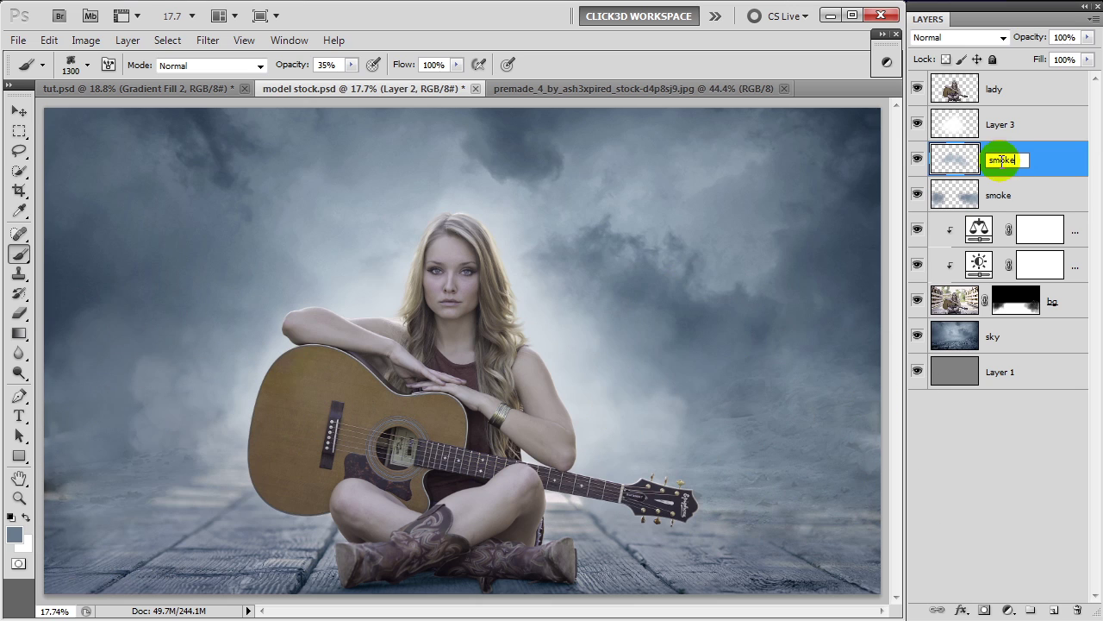
click(1000, 167)
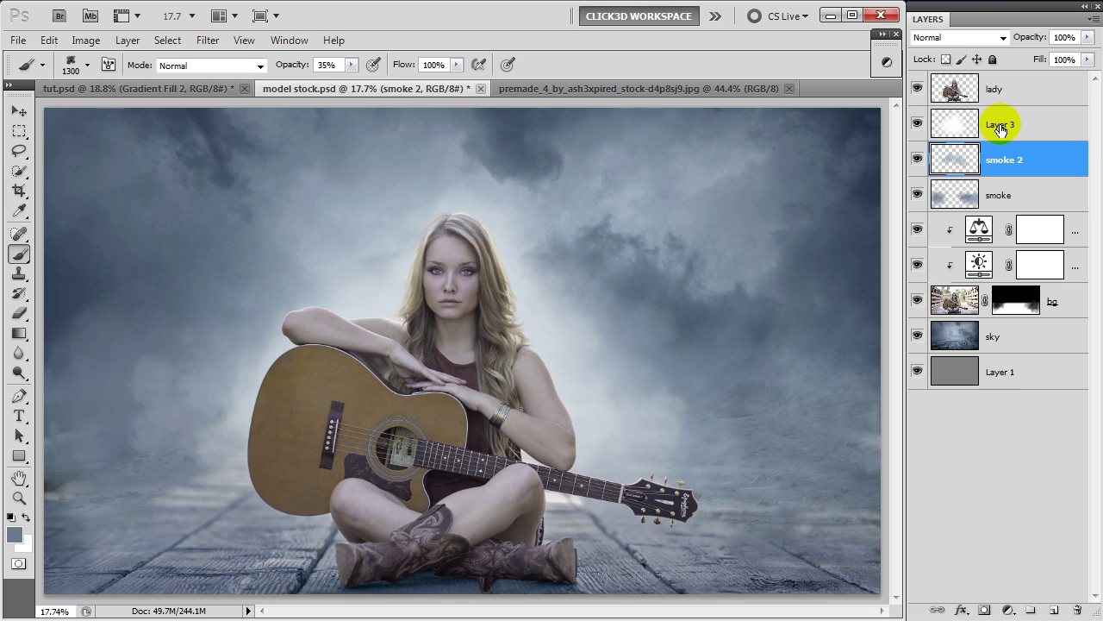
double_click(1003, 124)
text(glow)
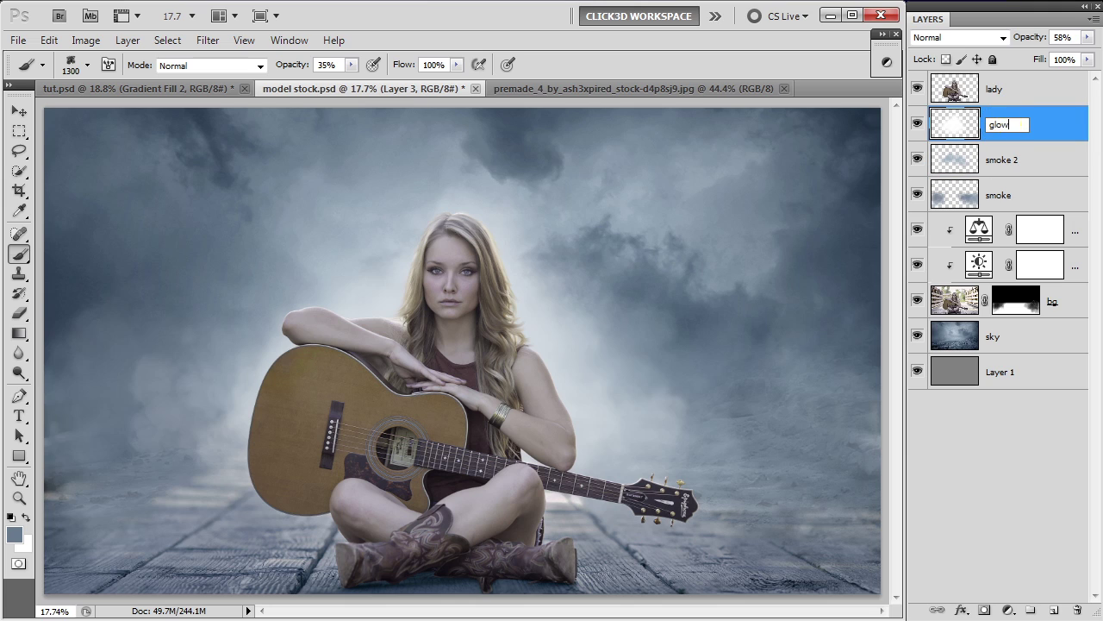
click(998, 127)
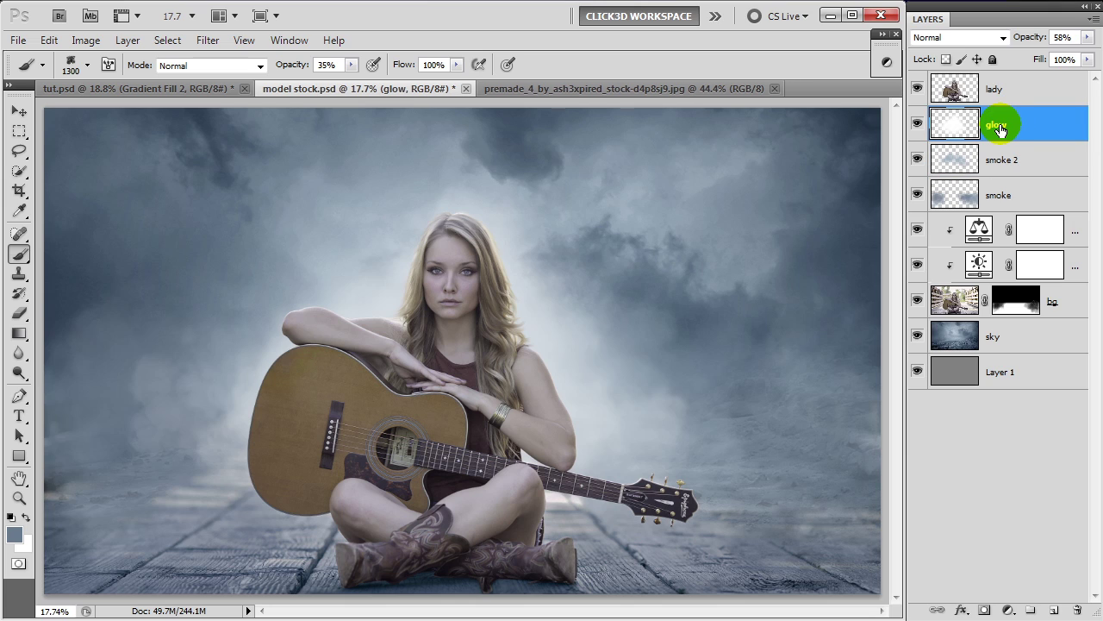
double_click(1001, 196)
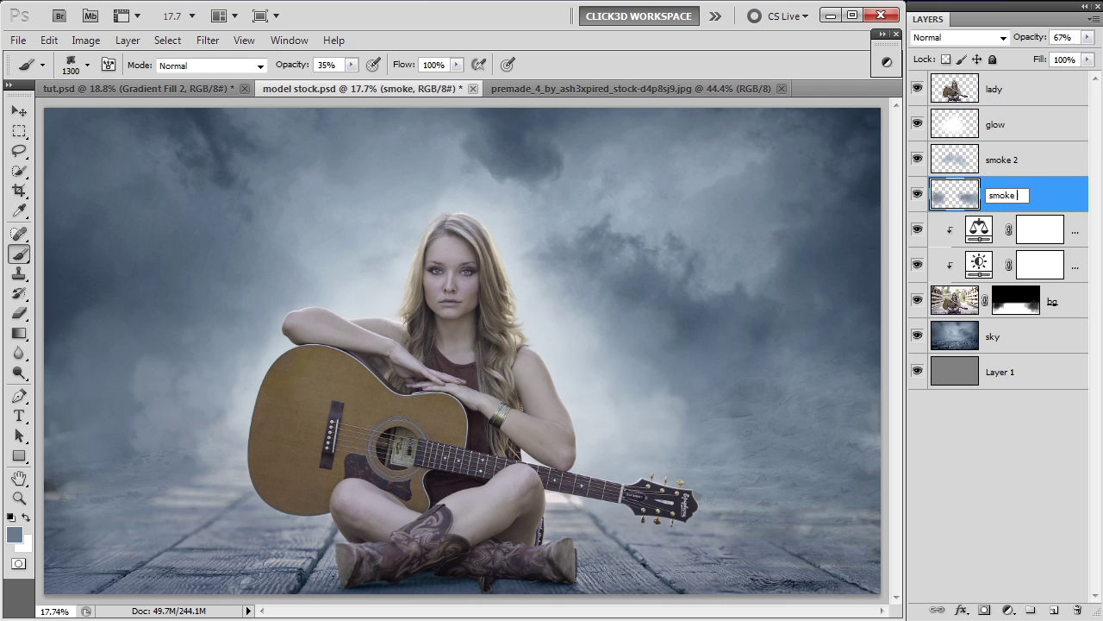
text(1)
key(Return)
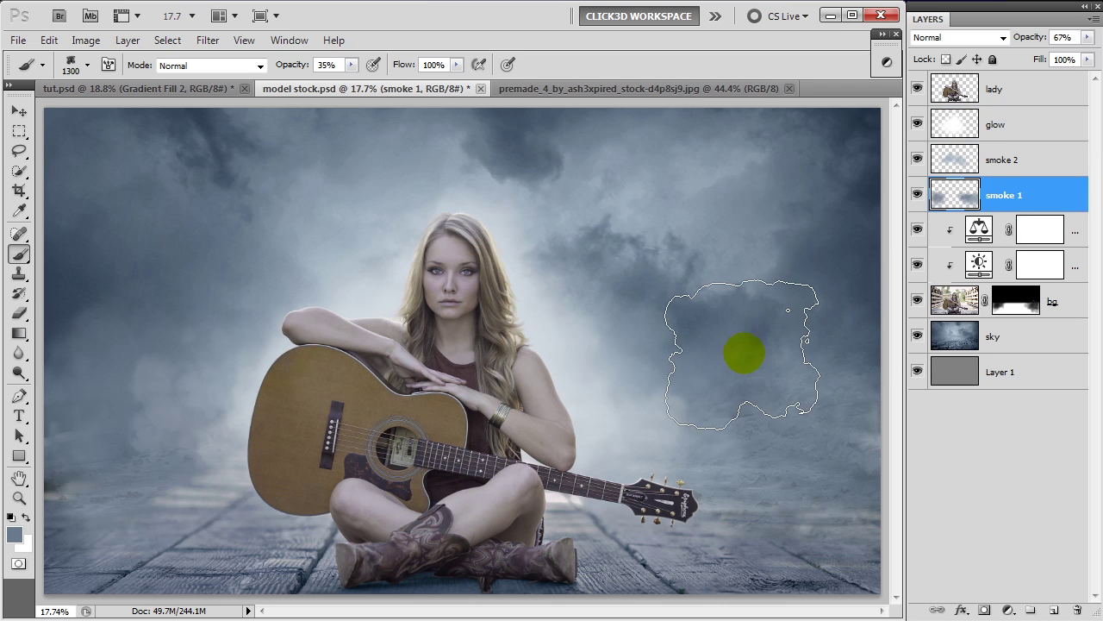
Duplicate the lady layer as lady copy
key(v)
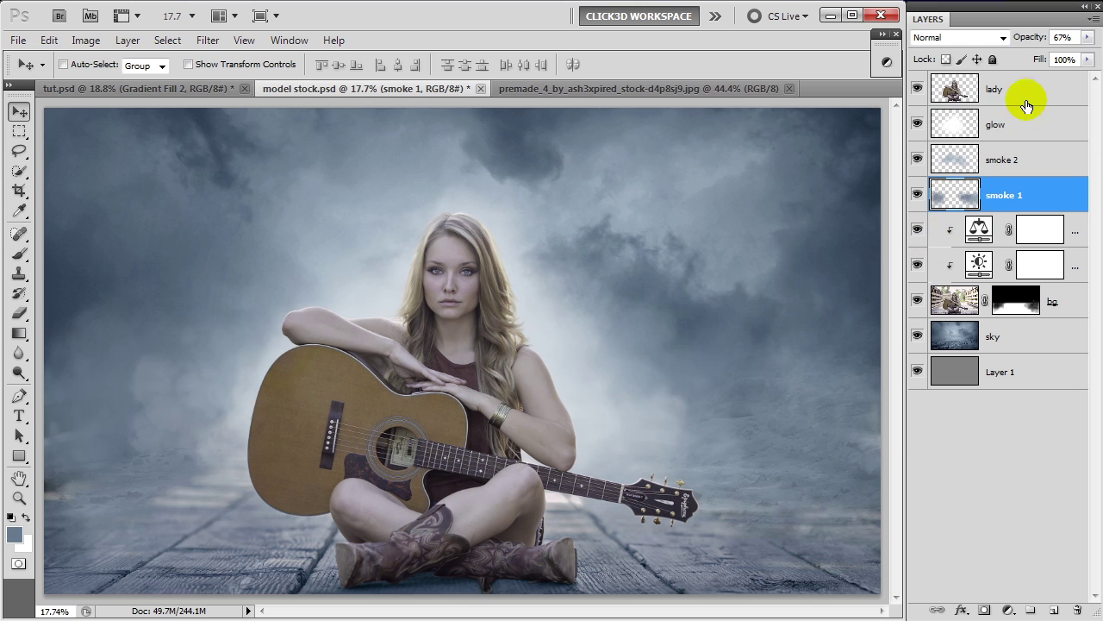
click(1031, 91)
key(ctrl+j)
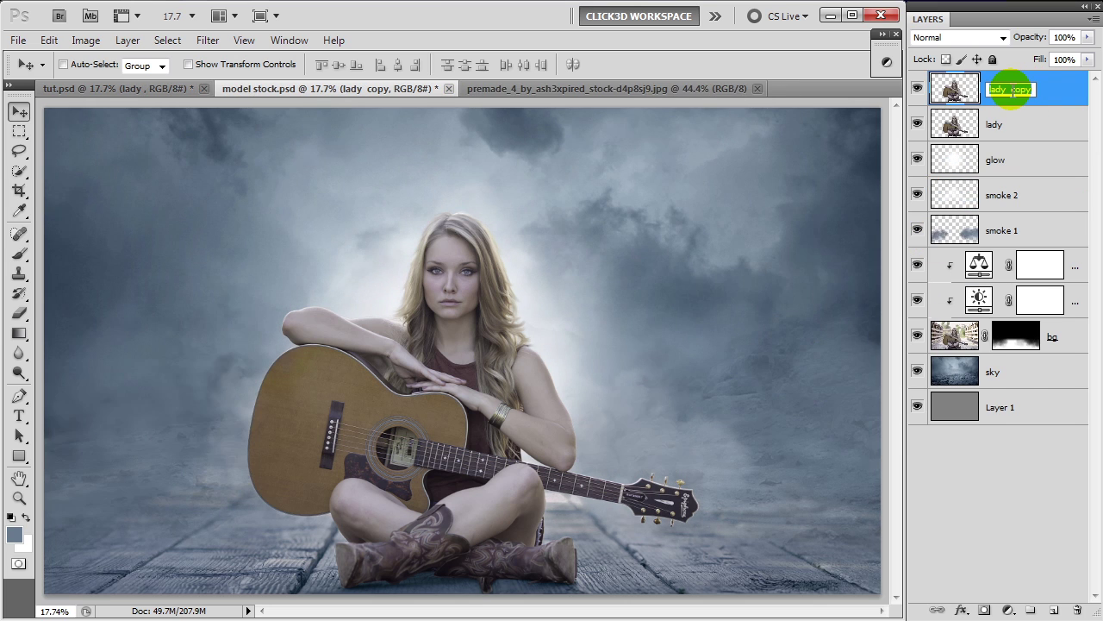
text(blur)
Name the lady copy 'blur' and soften it with a 2.7-pixel Gaussian Blur
click(1012, 87)
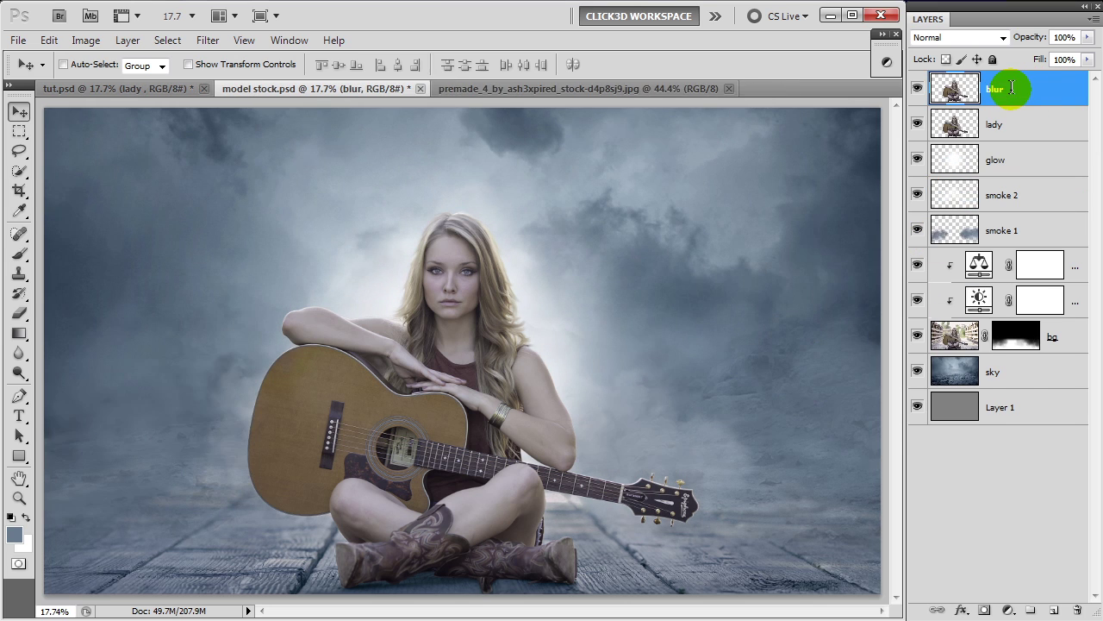
click(208, 40)
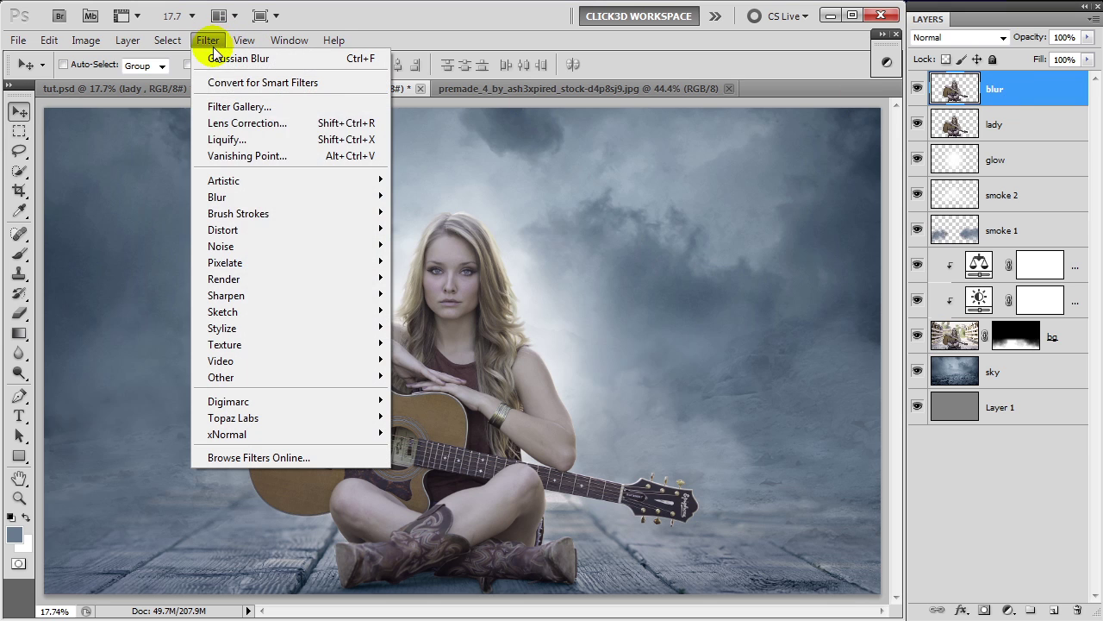
mouse_move(285, 196)
click(448, 261)
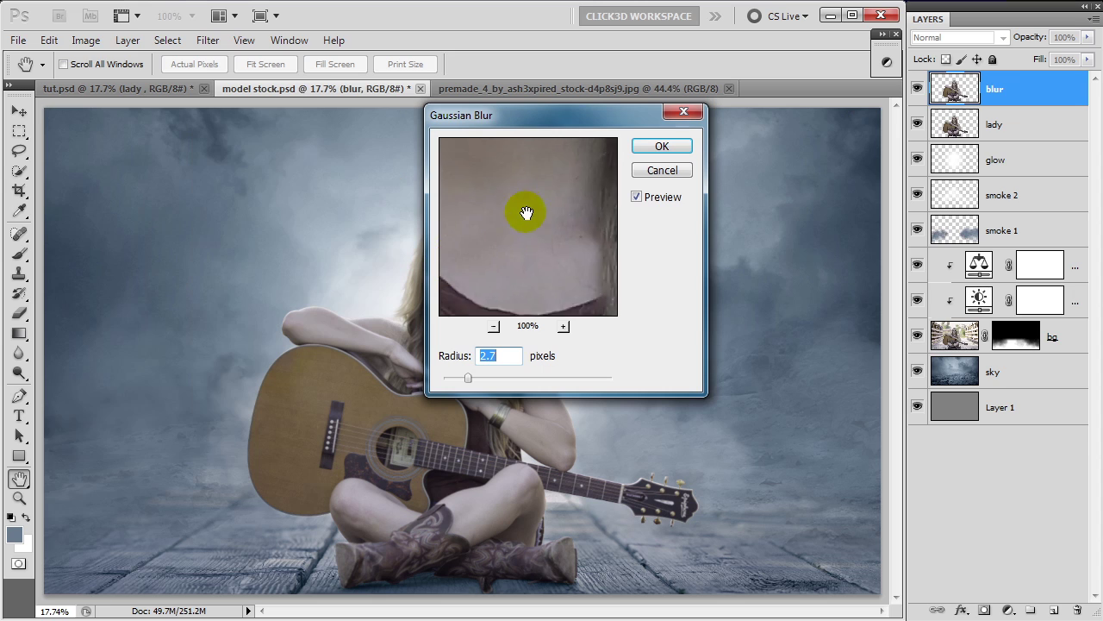
drag(545, 368, 571, 505)
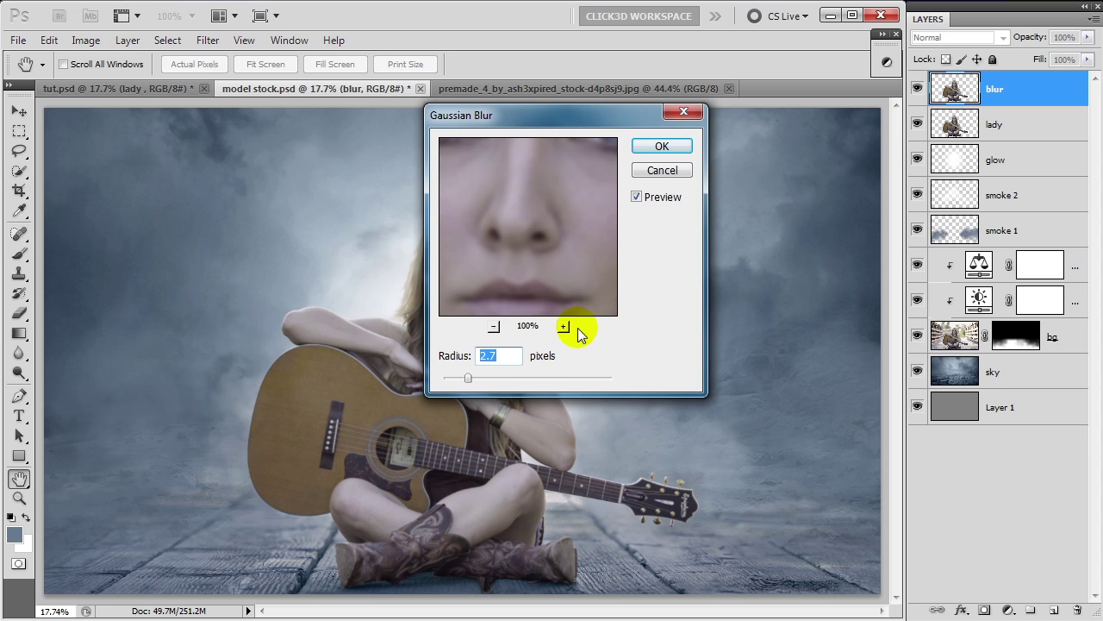
click(656, 156)
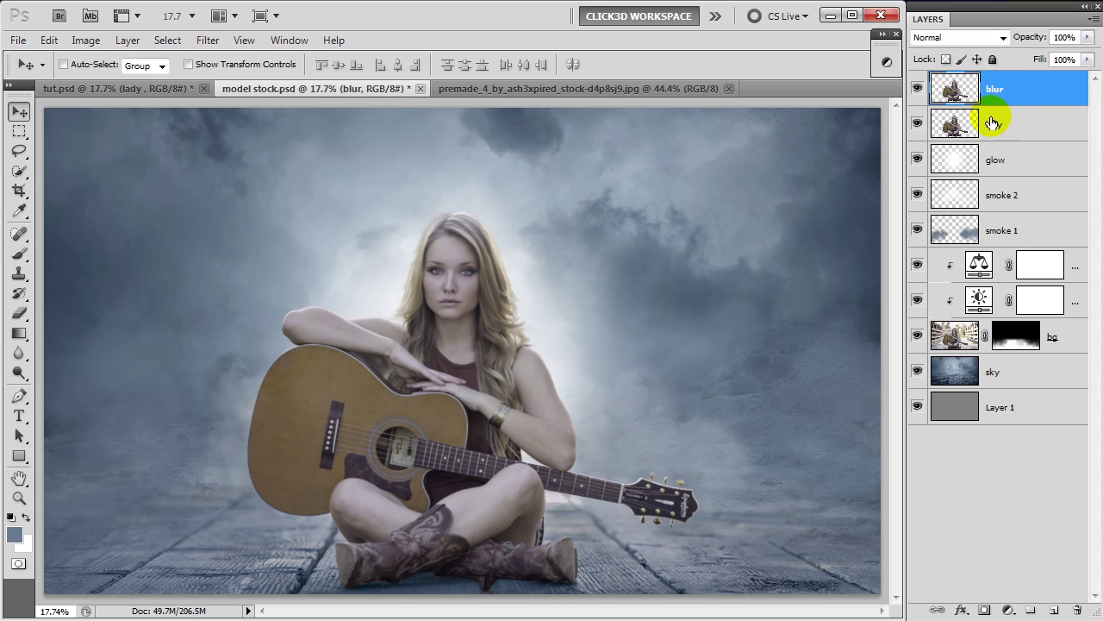
right_click(989, 96)
Clip blur to the lady layer, add a black hide-all mask, and zoom into the face
click(980, 305)
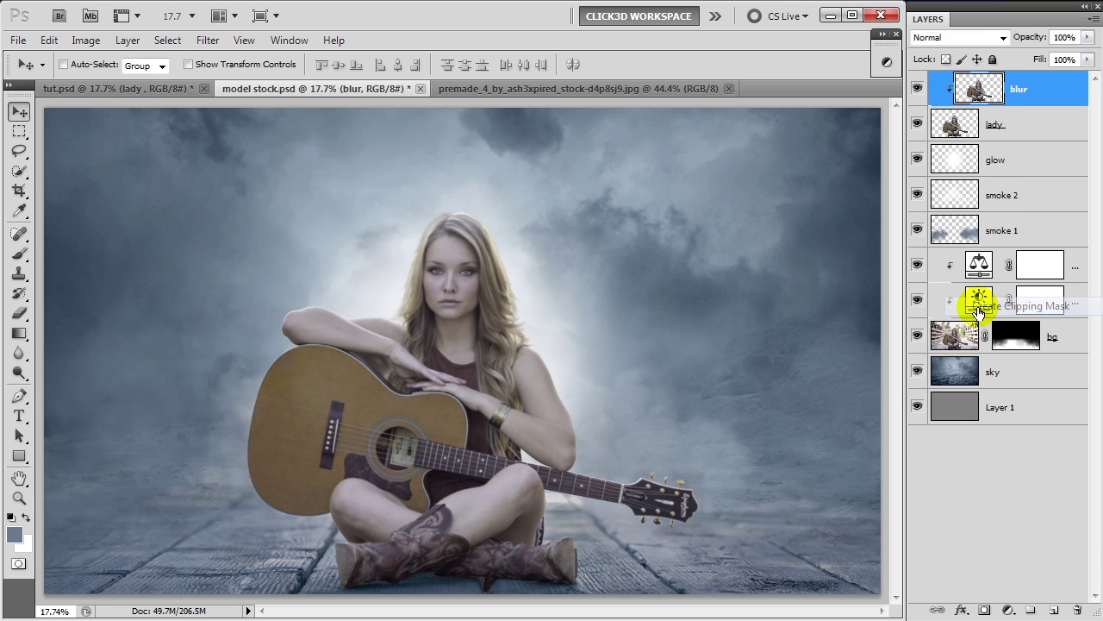
click(983, 609)
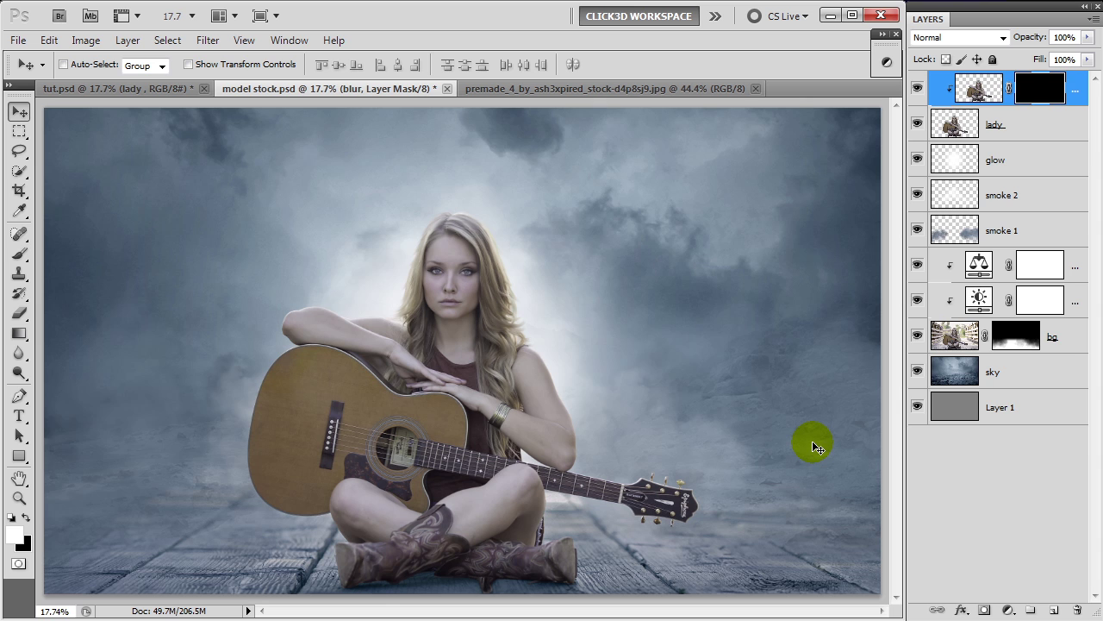
drag(456, 256, 823, 378)
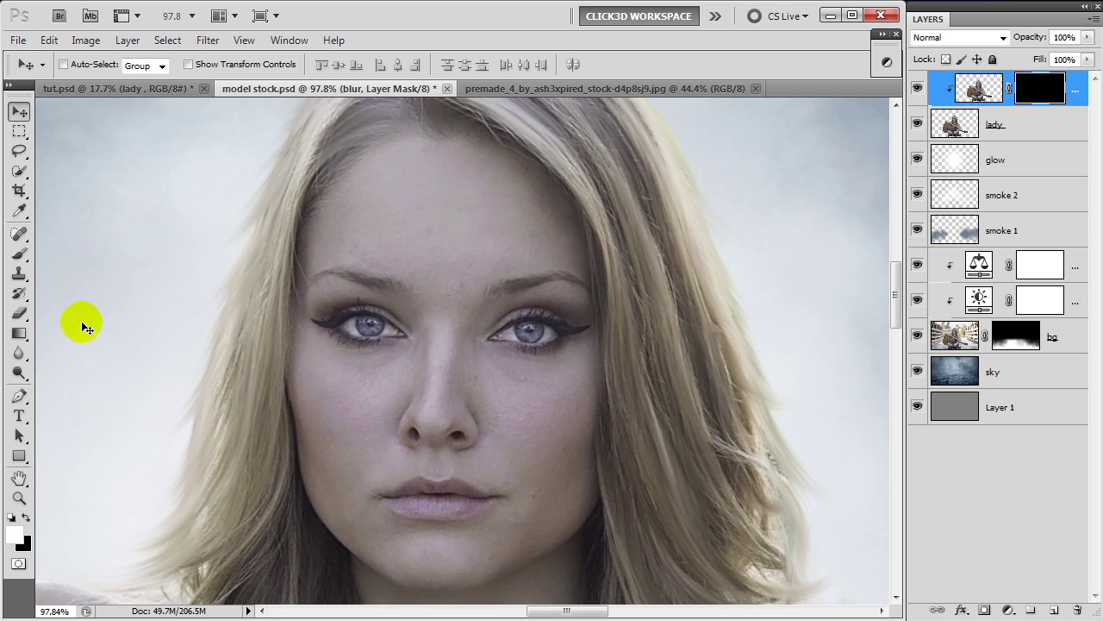
Set up the Brush at 95% opacity and about size 70
click(20, 255)
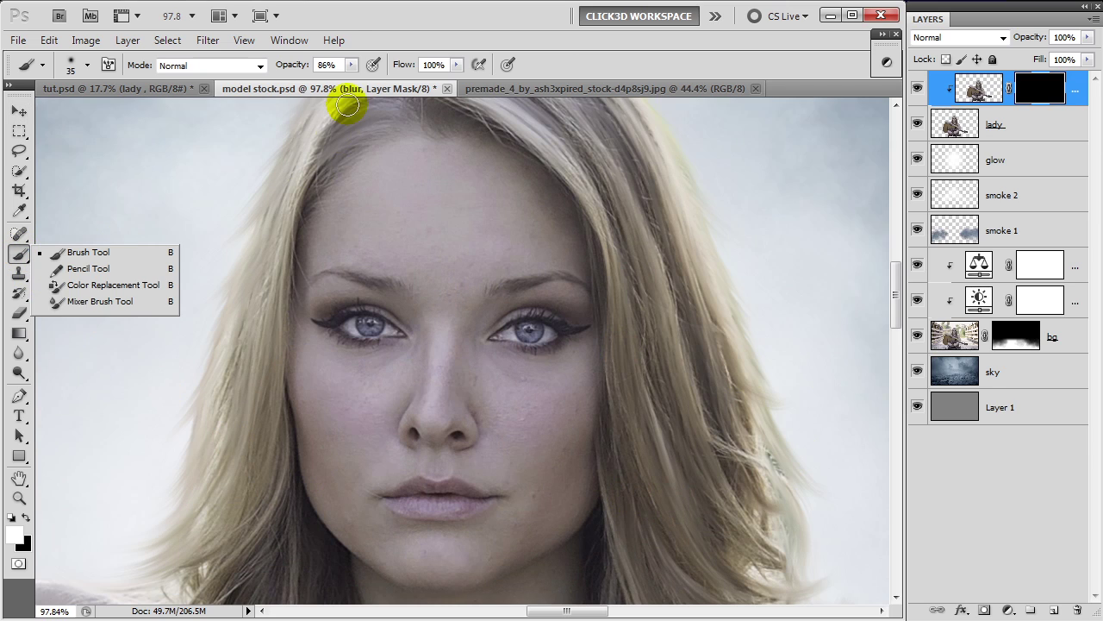
click(352, 64)
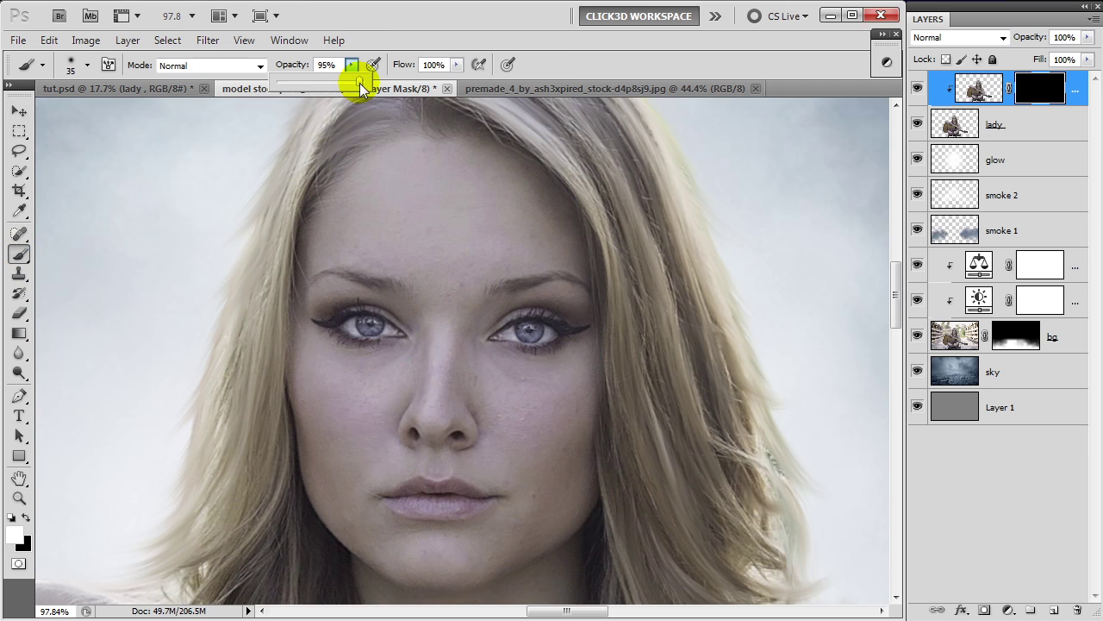
key(bracketright)
key(bracketright)
key(bracketright)
key(bracketright)
key(bracketright)
key(bracketright)
key(bracketleft)
key(bracketleft)
key(bracketleft)
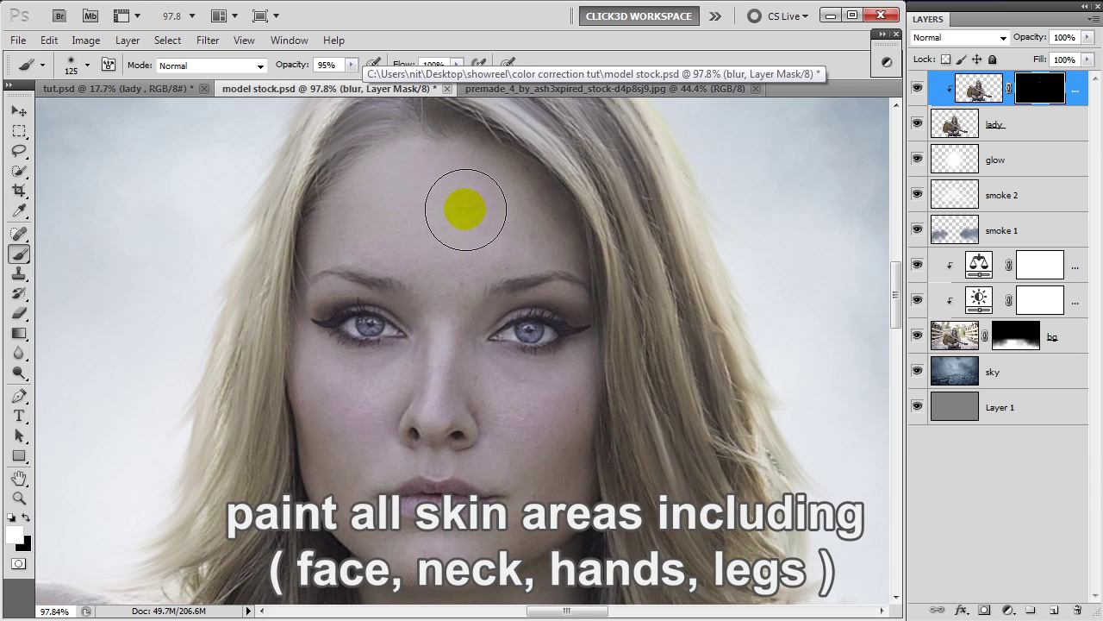
key(bracketleft)
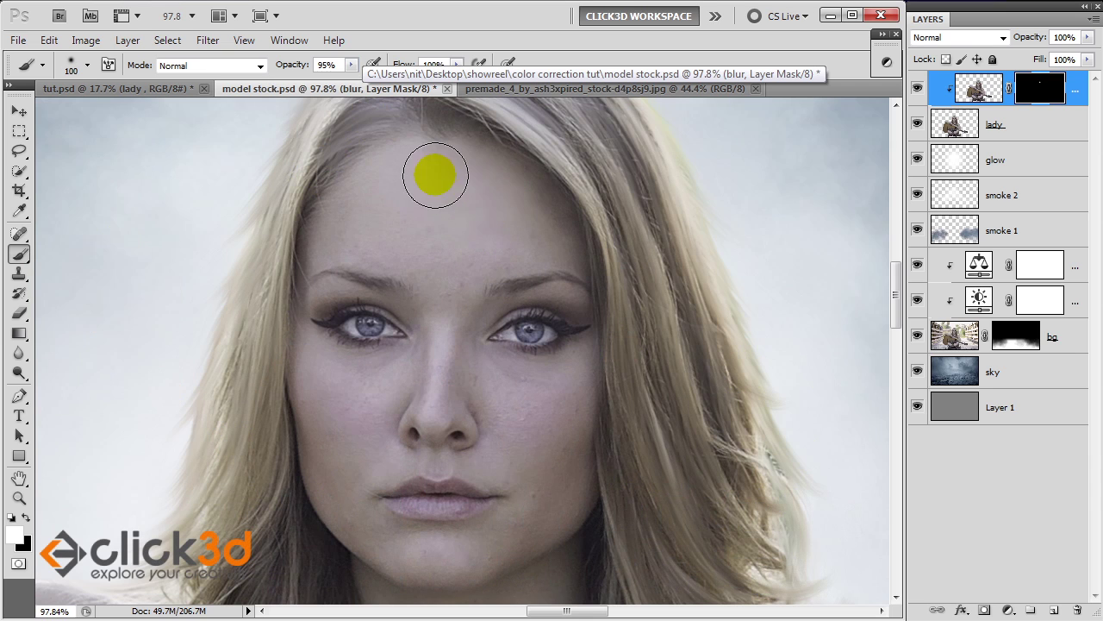
key(bracketleft)
key(bracketleft)
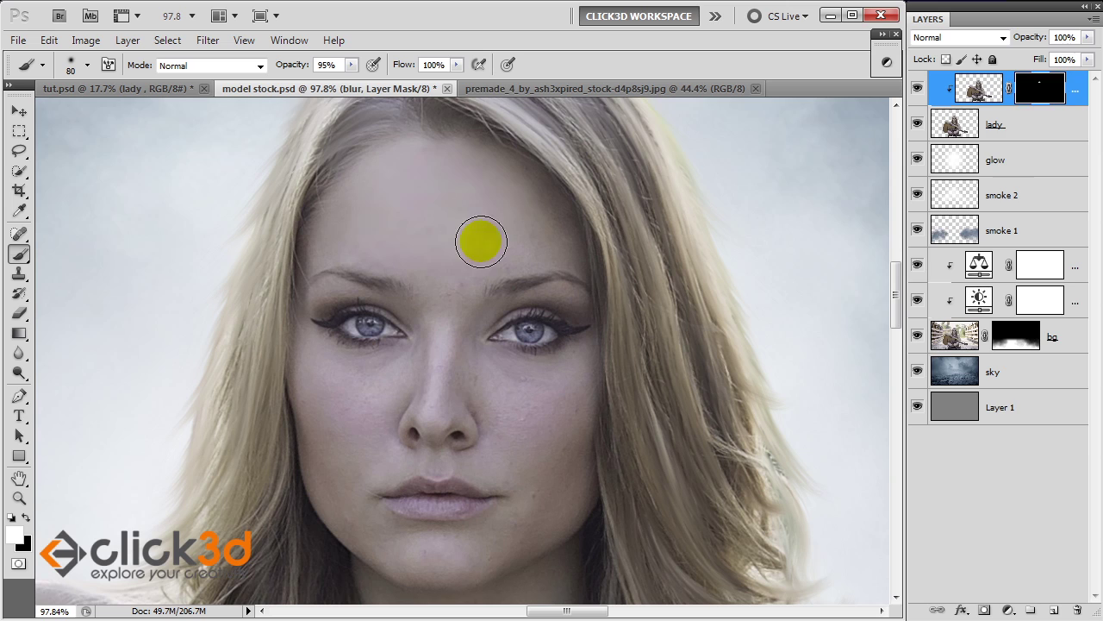
key(bracketleft)
key(bracketleft)
key(bracketright)
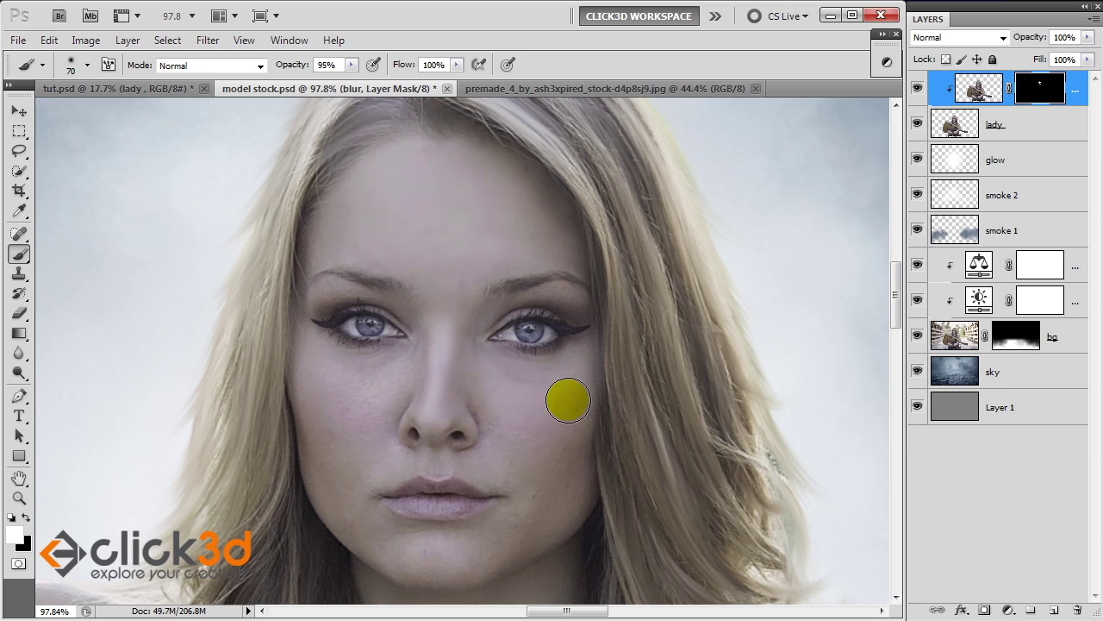
key(bracketright)
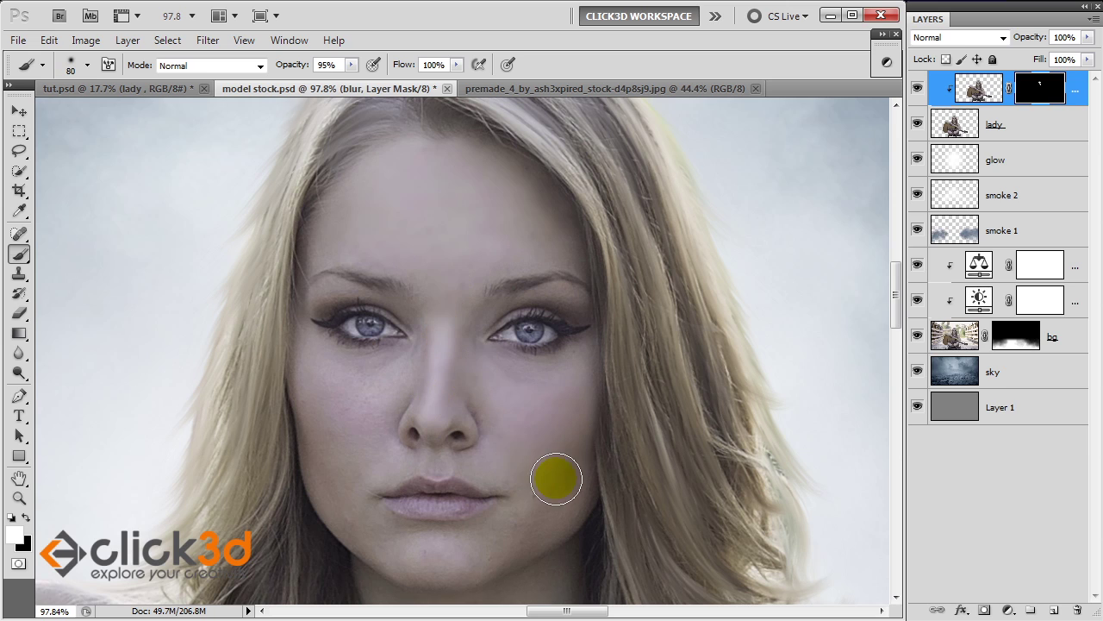
key(bracketleft)
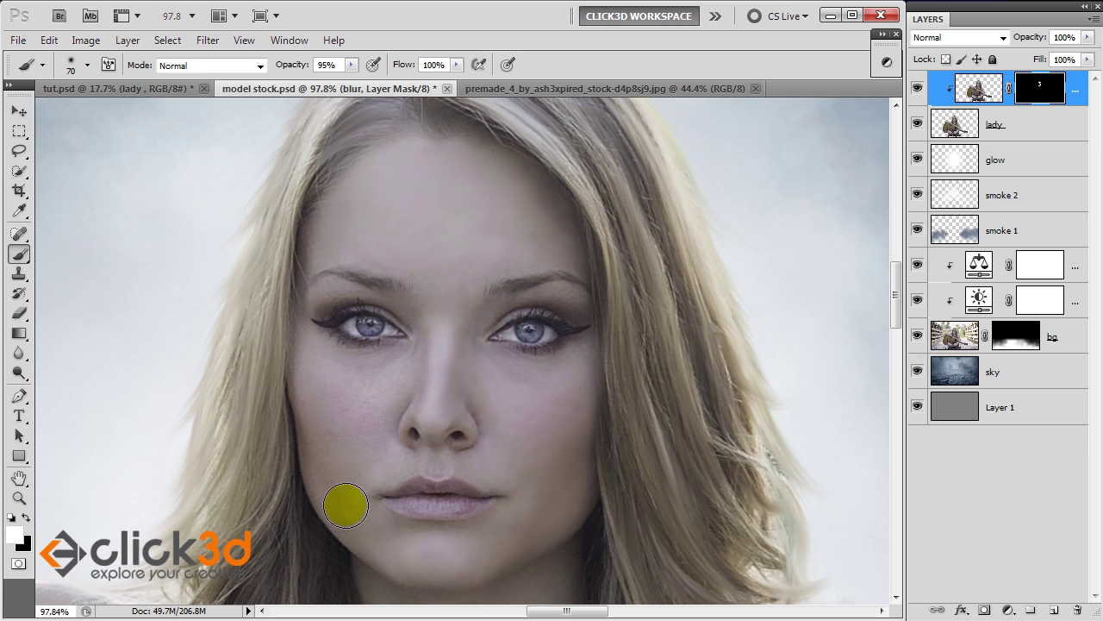
Paint the blur back over the cheek, shrinking the brush to 25 for detail
mouse_move(408, 359)
mouse_down()
mouse_move(340, 381)
mouse_move(367, 401)
mouse_move(357, 452)
mouse_up()
key(bracketleft)
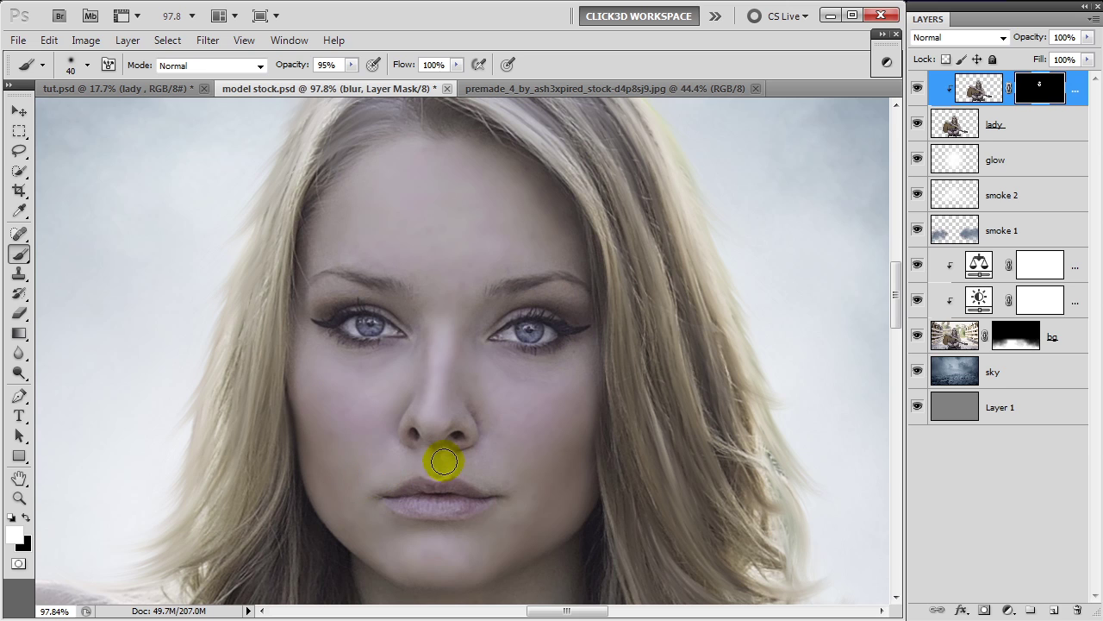
key(bracketleft)
key(bracketleft)
key(bracketleft)
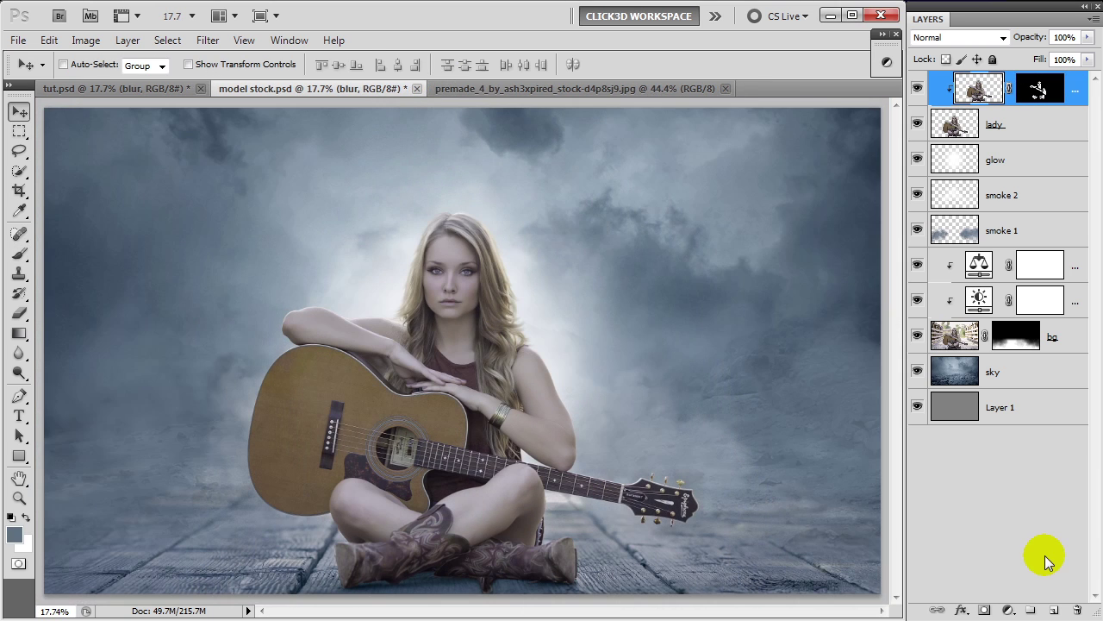
Add a clipped Color Balance: Midtones -19/-10/1, Shadows -33/-12/9, Highlights -3/-15/-26
click(1008, 609)
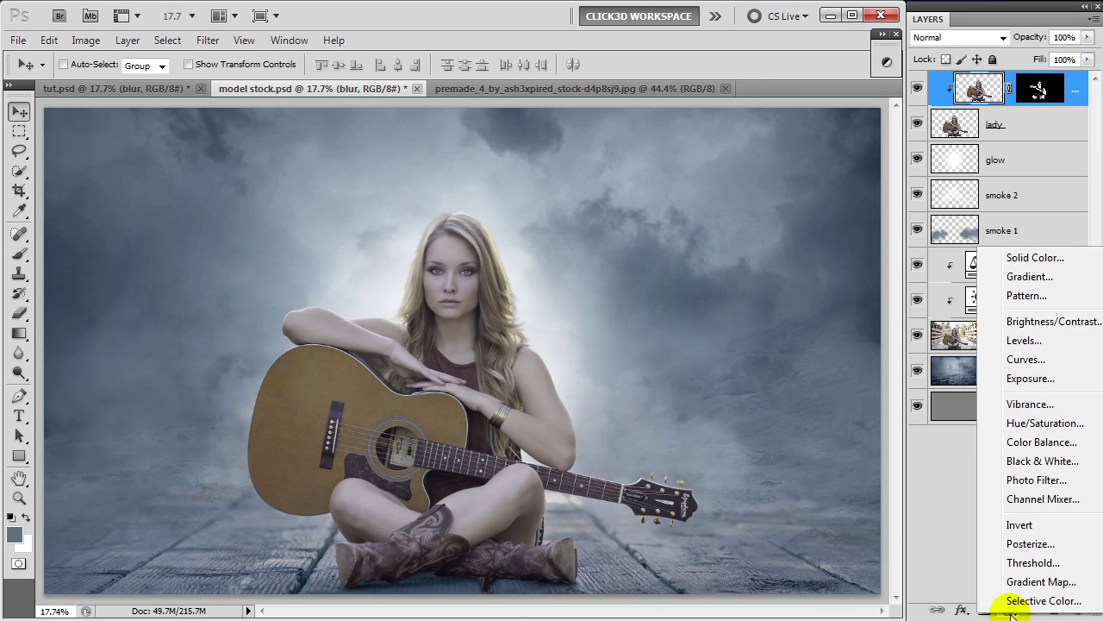
click(1044, 443)
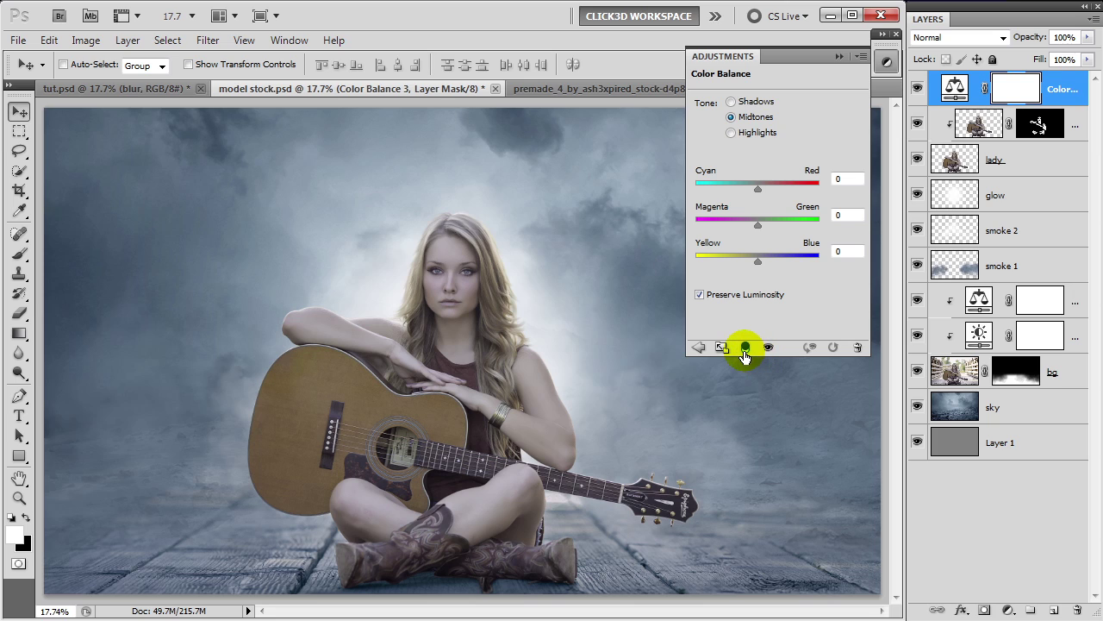
click(745, 353)
click(833, 179)
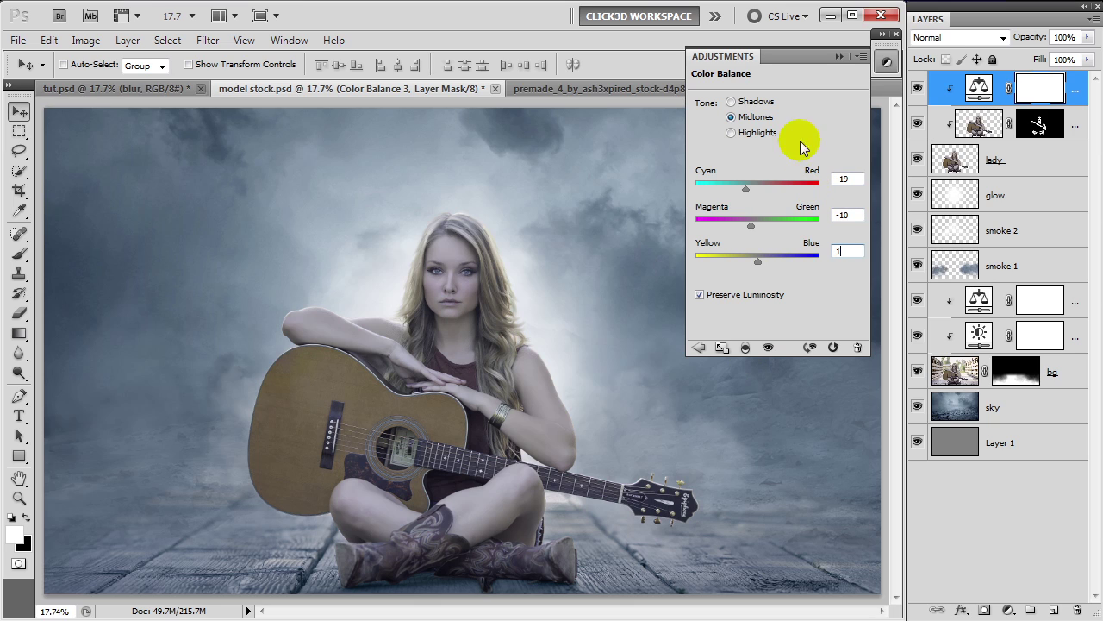
click(767, 103)
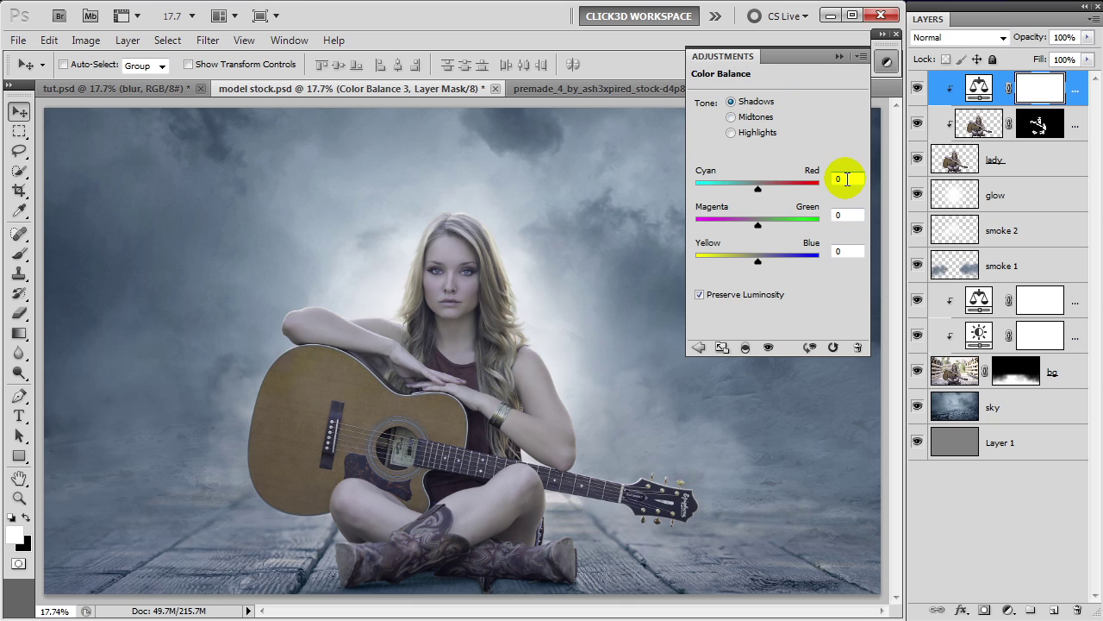
drag(847, 179, 818, 179)
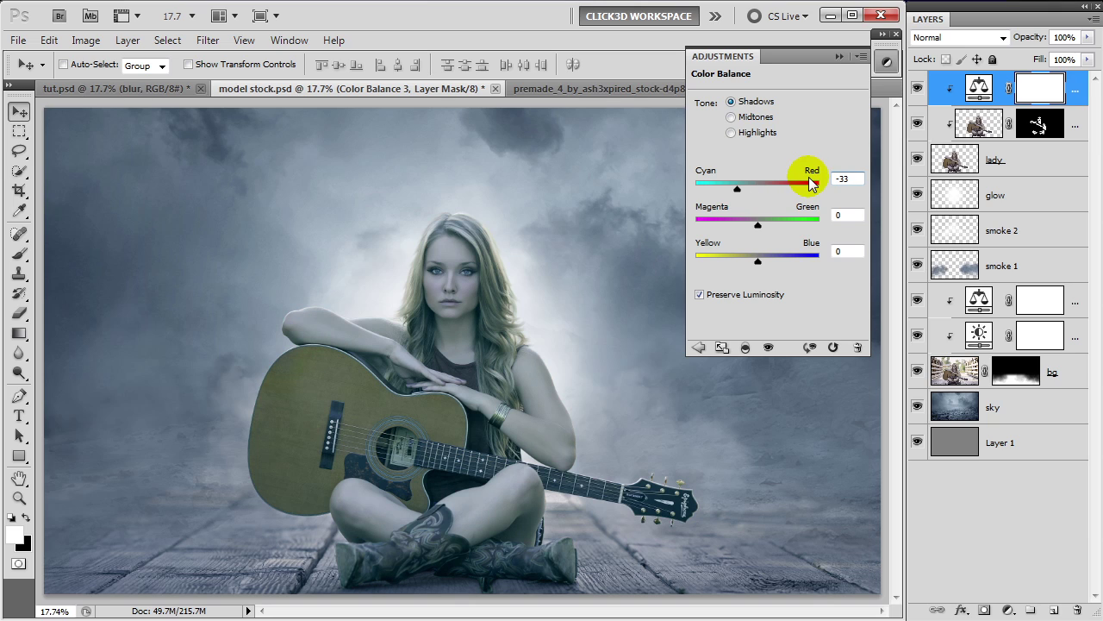
click(847, 215)
text(-12)
text(9)
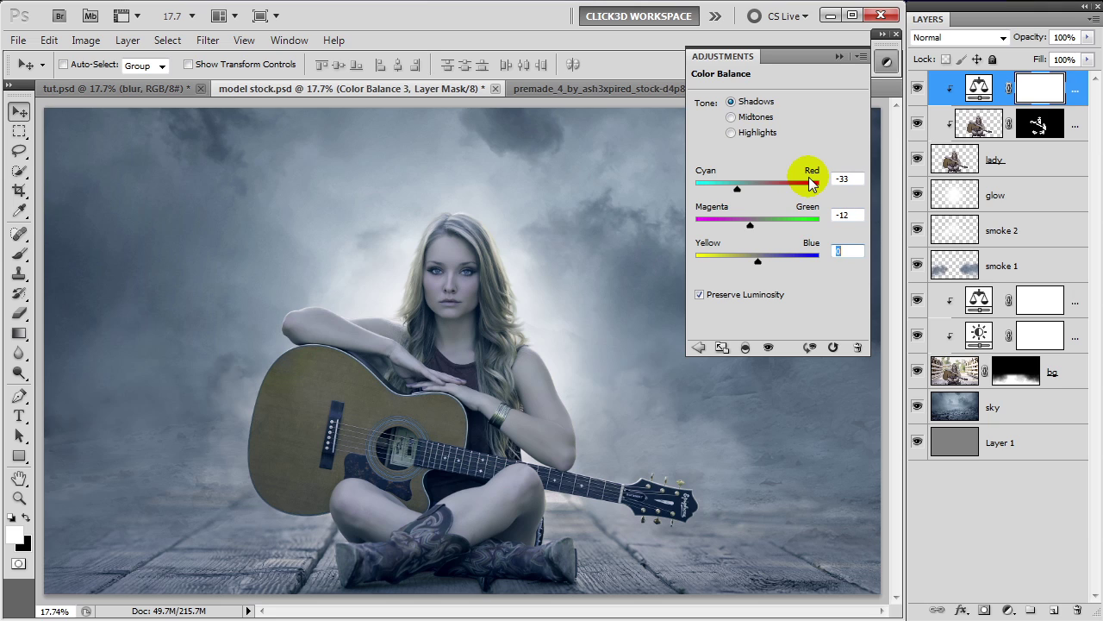
click(732, 133)
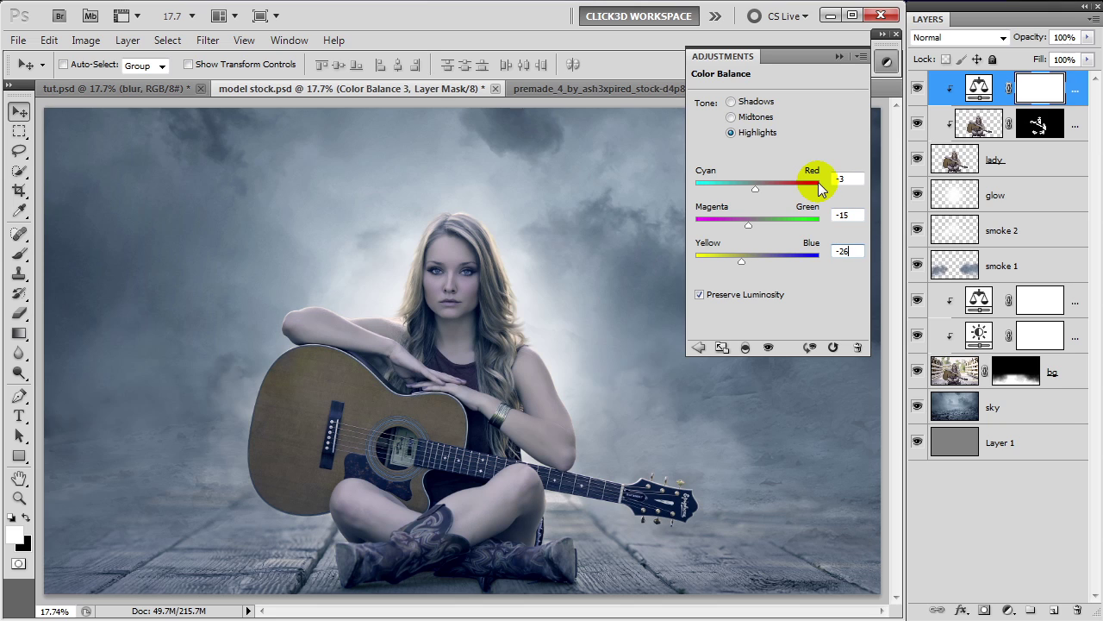
click(839, 57)
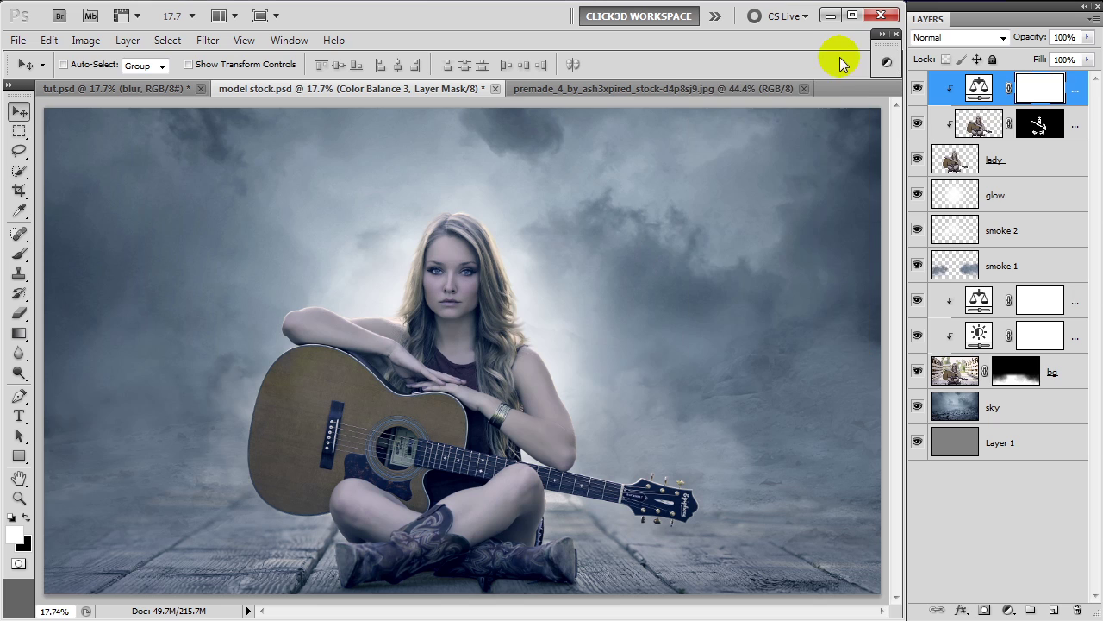
click(1008, 610)
Add a clipped Selective Color layer with Reds cyan -24, magenta 8, yellow 8
click(1017, 595)
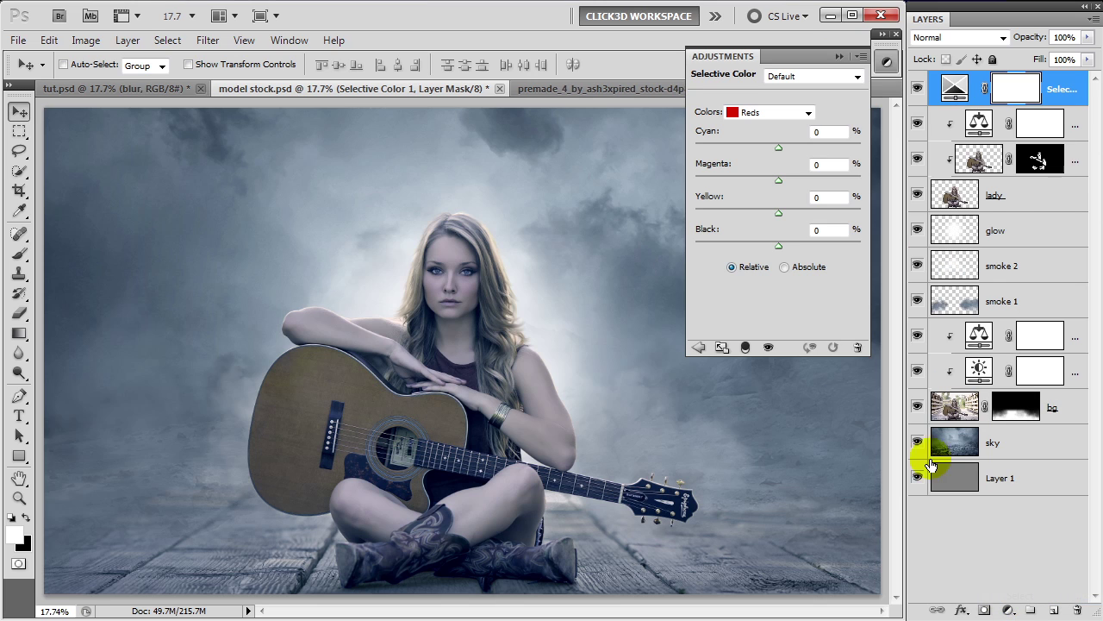
click(747, 349)
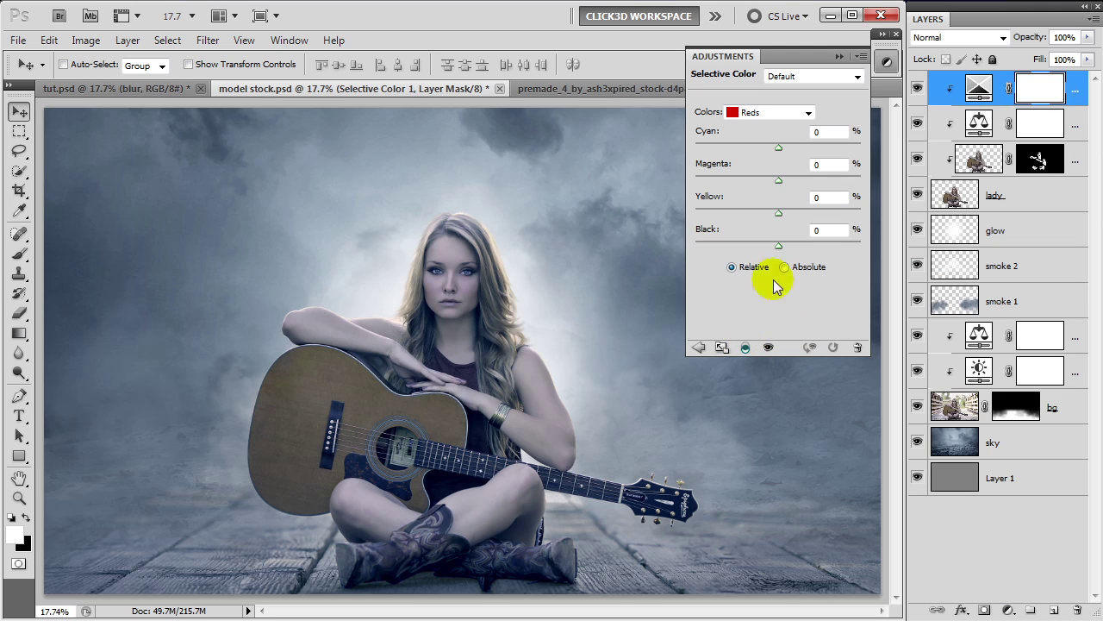
click(828, 133)
text(-)
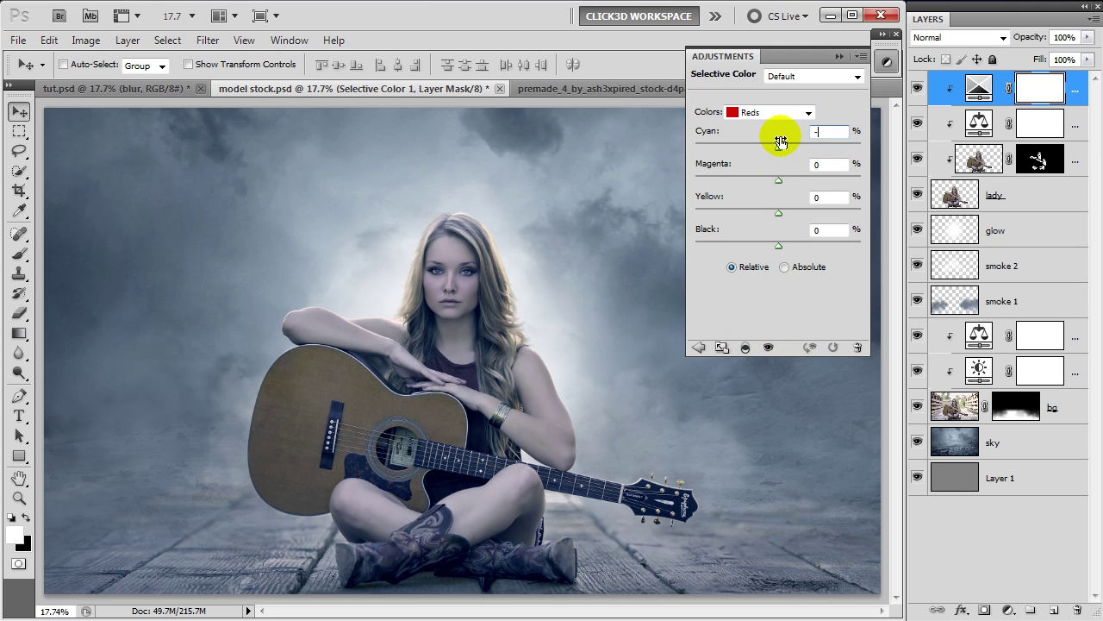
text(24)
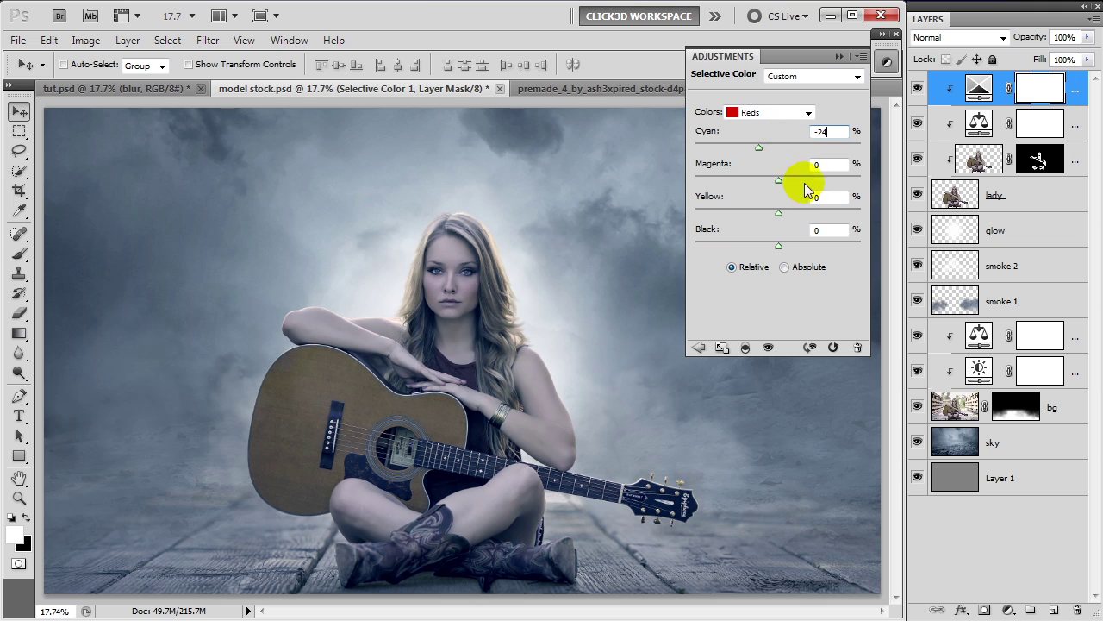
key(Tab)
text(-4)
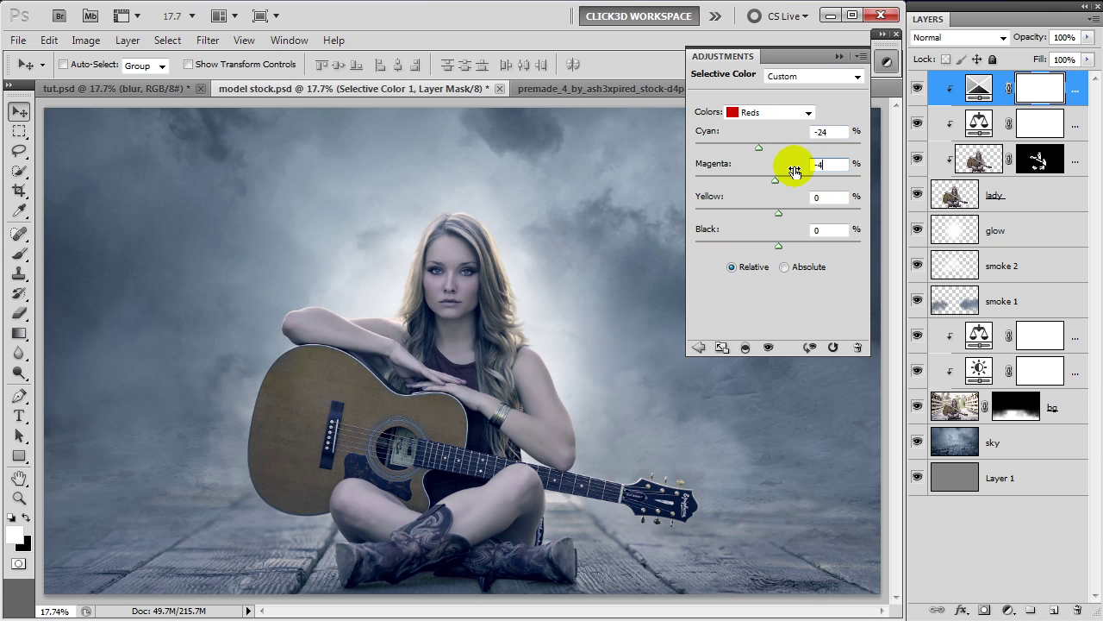
text(8)
key(Tab)
text(8)
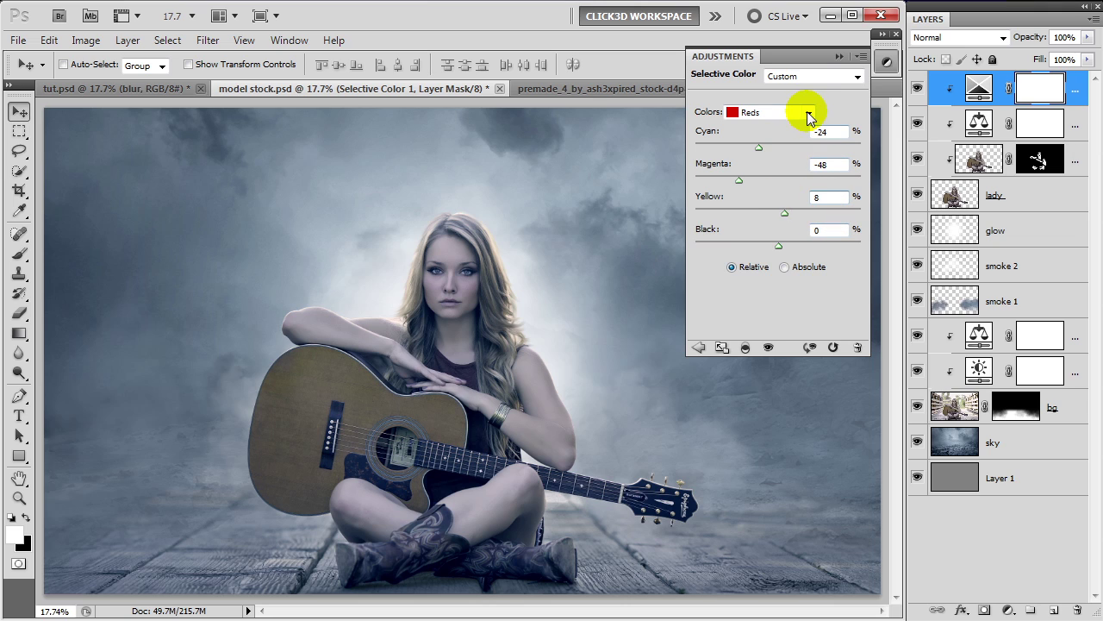
Set Selective Color Yellows to 35, magenta 100, yellow 86
click(807, 112)
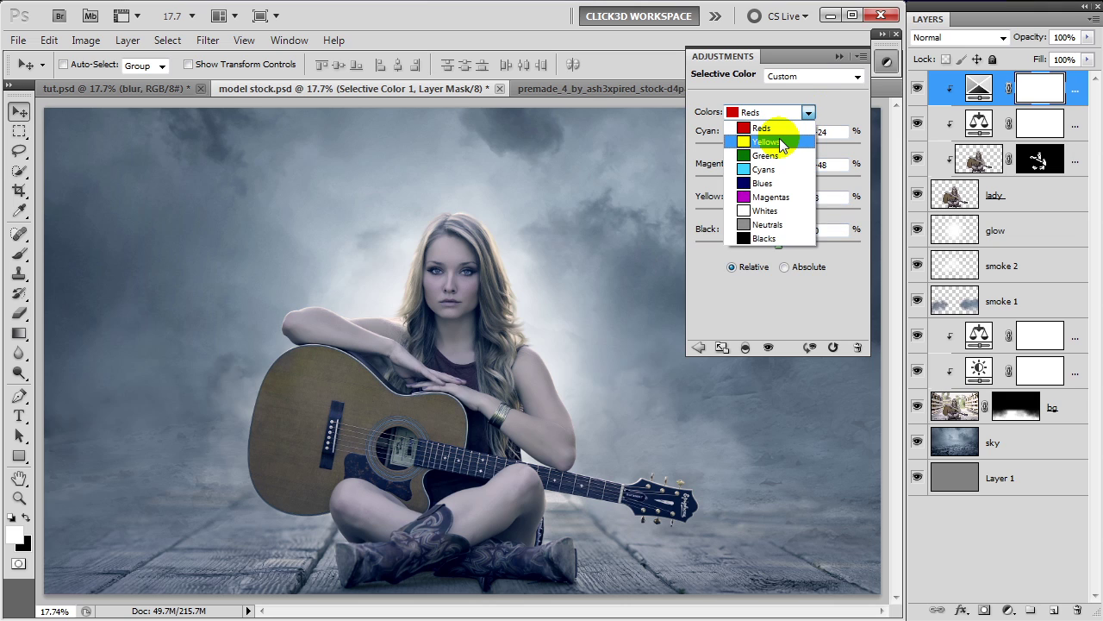
click(765, 141)
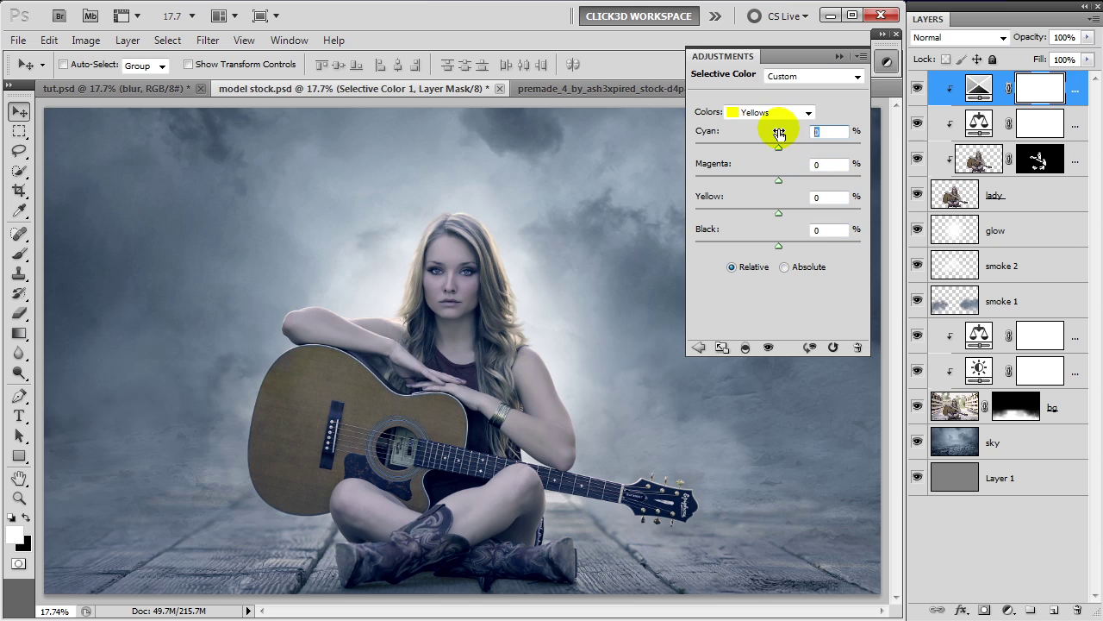
text(35)
click(811, 165)
text(100)
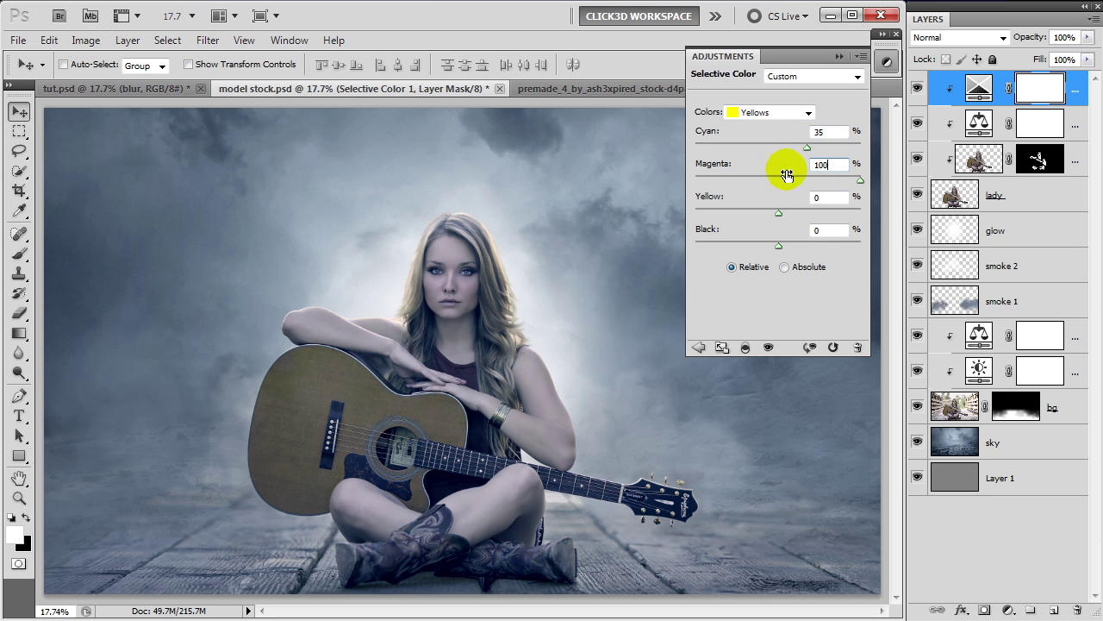
click(832, 197)
key(Tab)
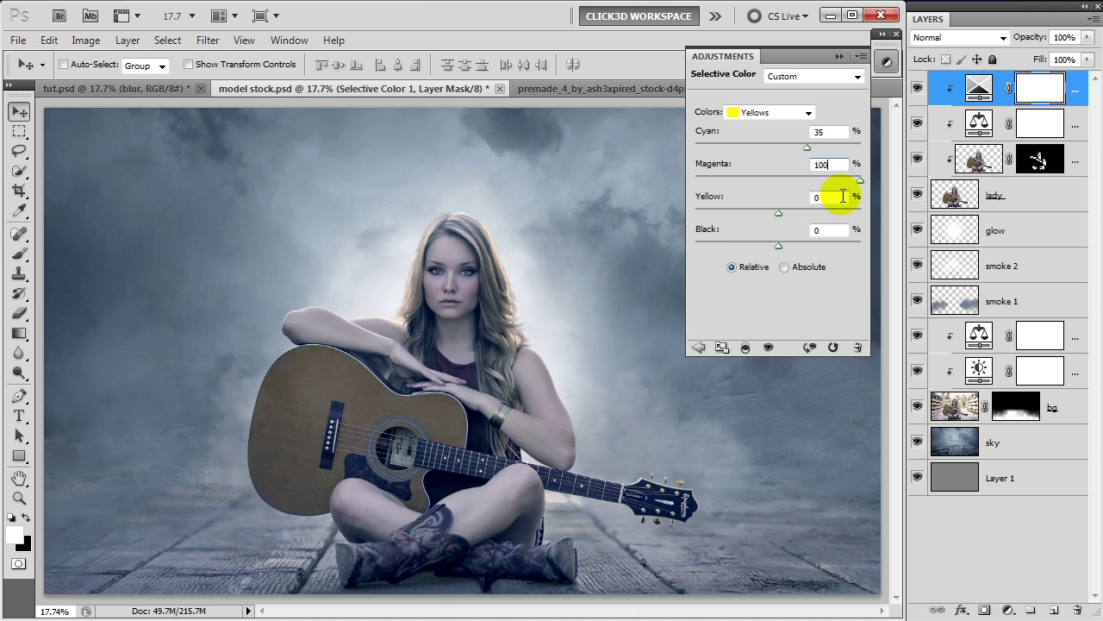
text(86)
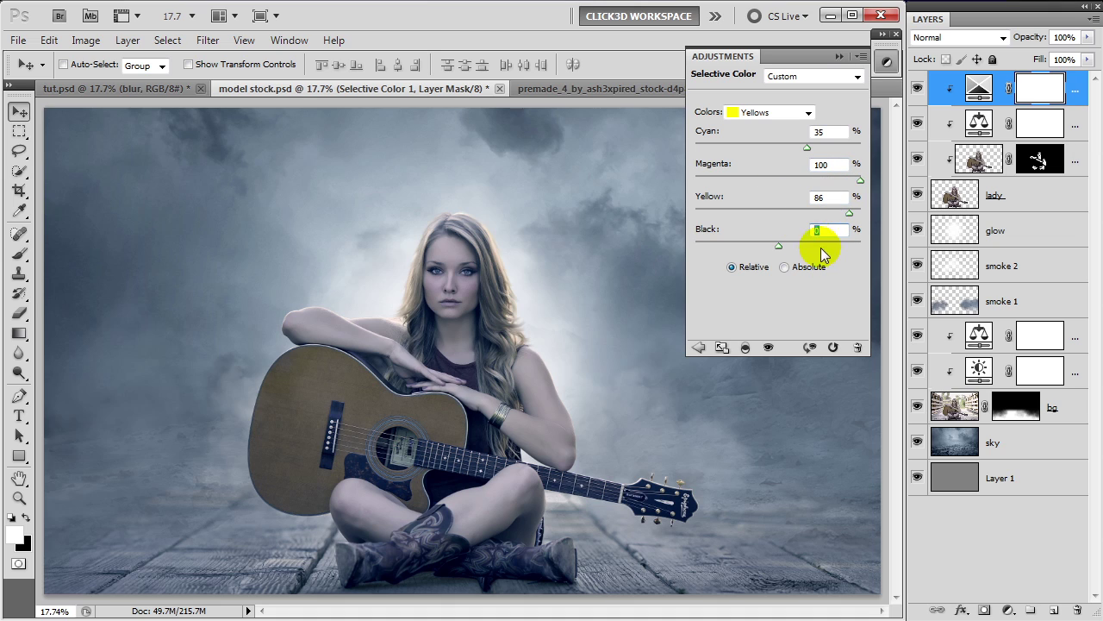
Set Selective Color Greens to 100, magenta 74, yellow 100
click(808, 112)
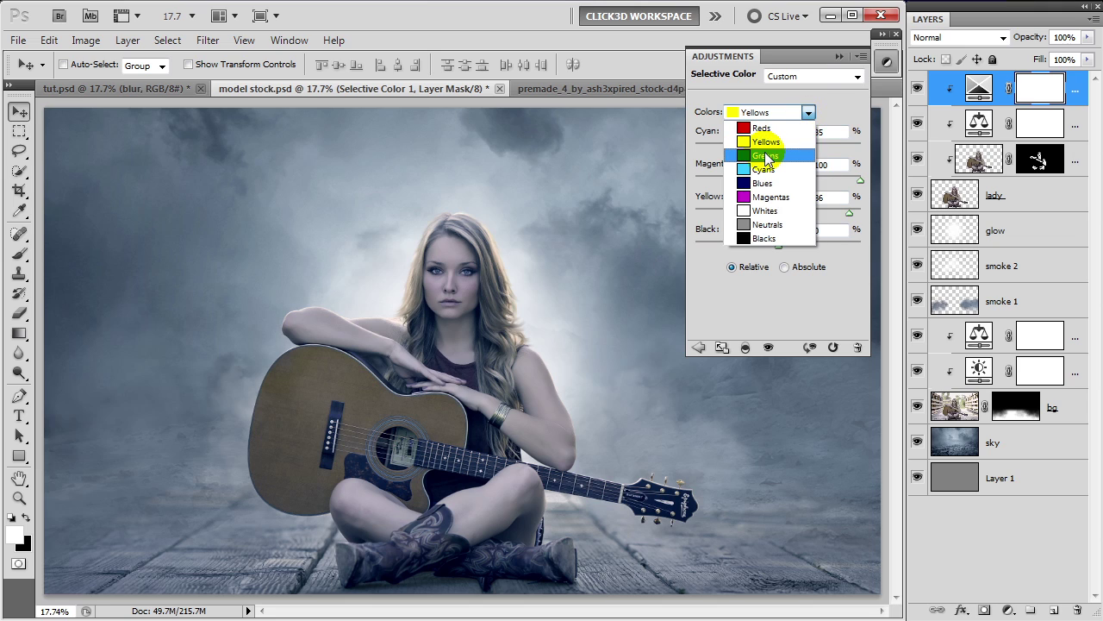
click(765, 156)
text(100)
click(819, 164)
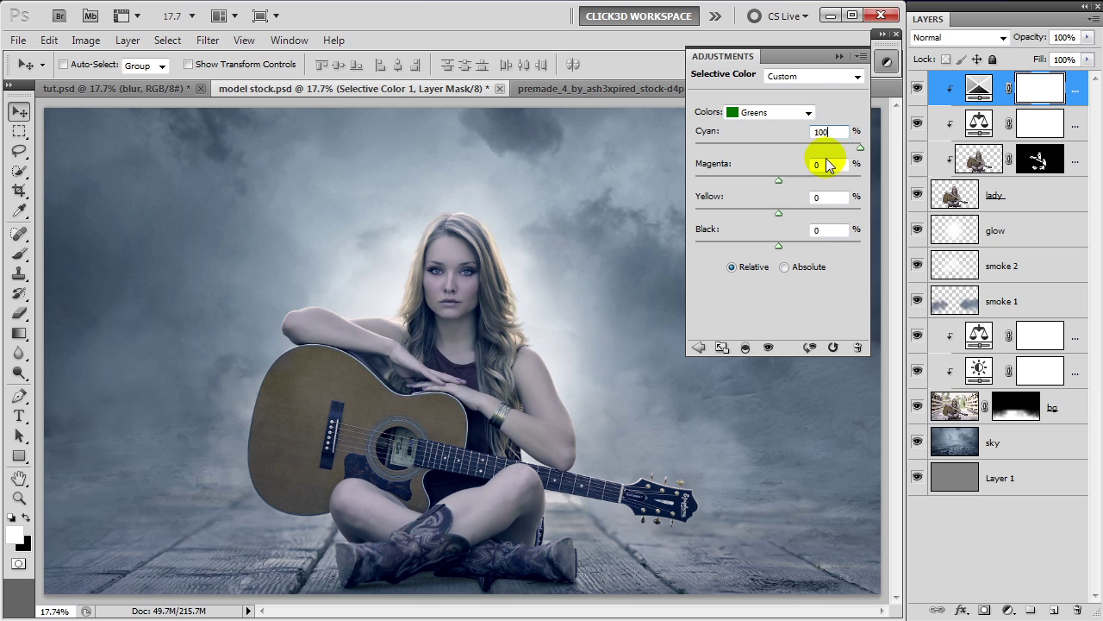
text(74)
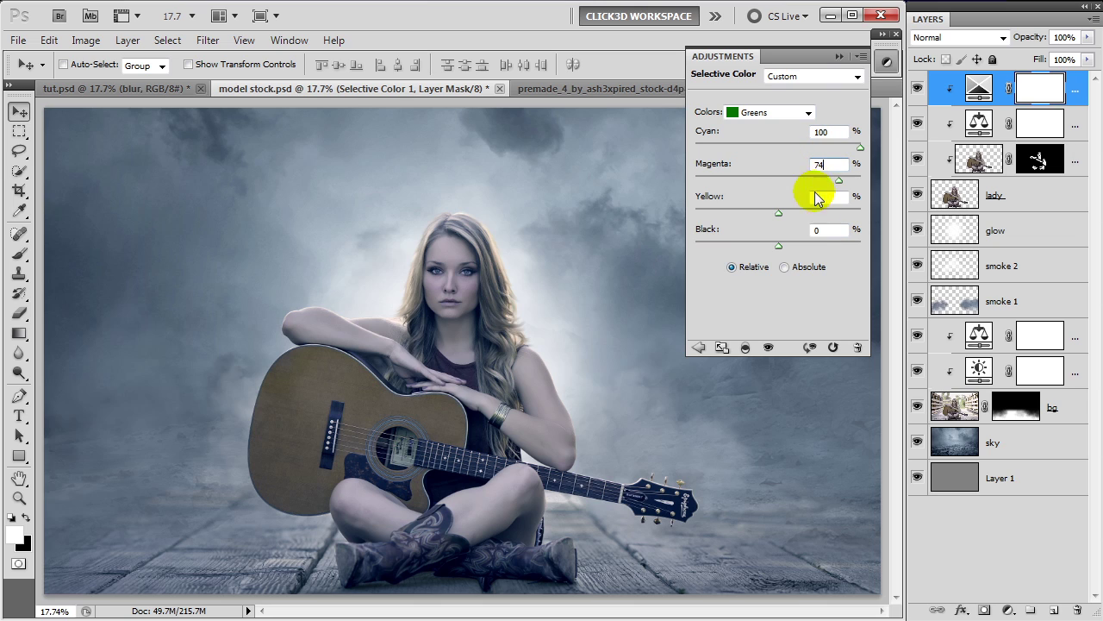
click(837, 196)
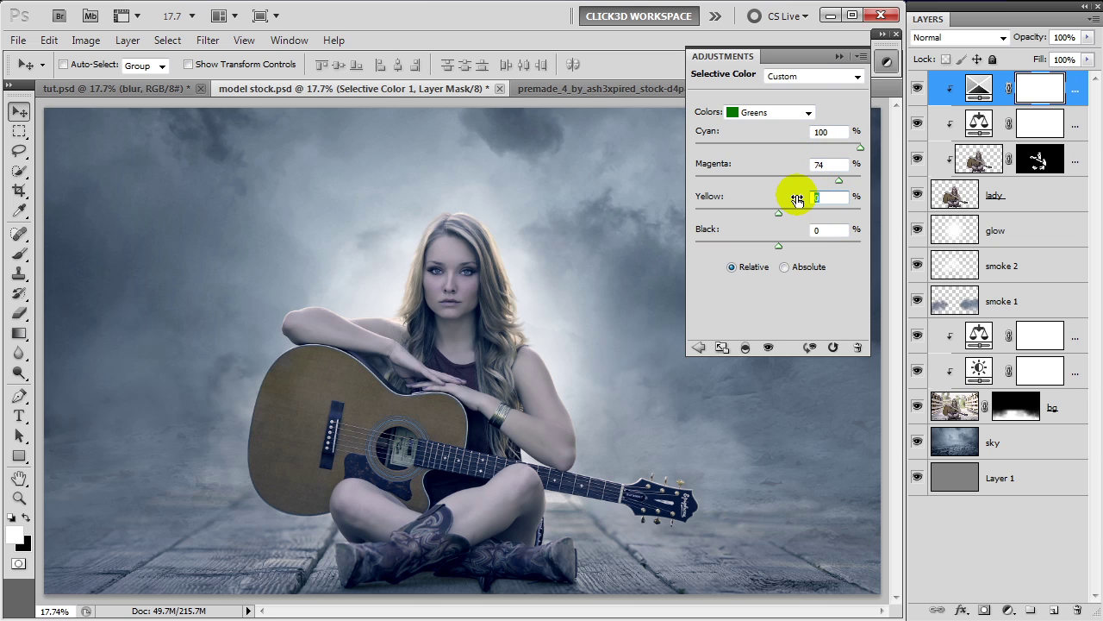
text(100)
Adjust the Whites values, then set Neutrals cyan to 1
click(800, 113)
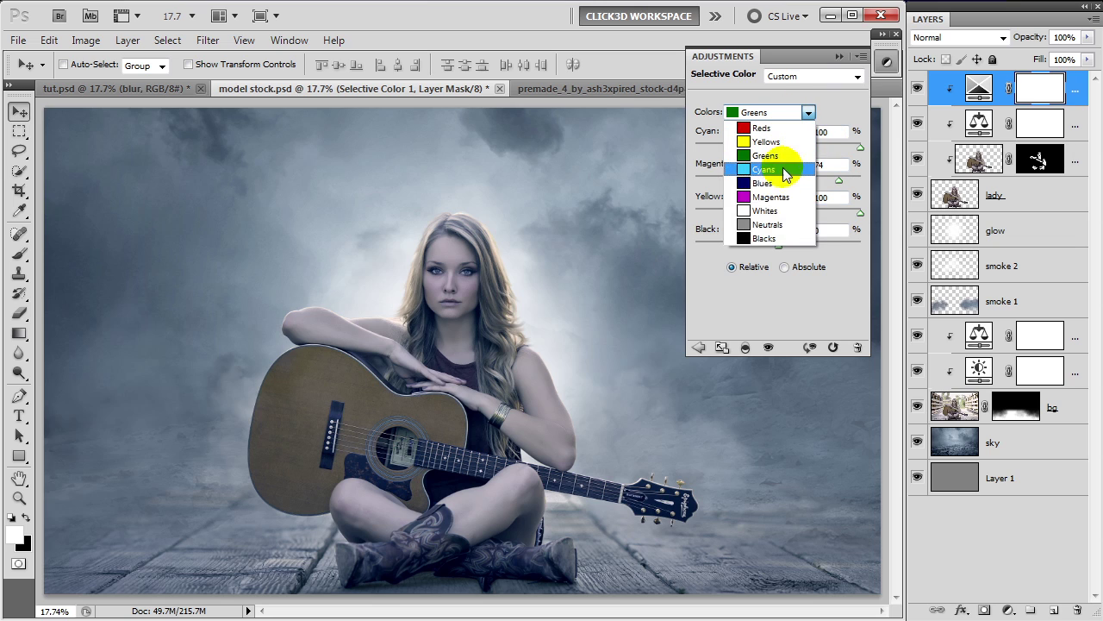
click(783, 211)
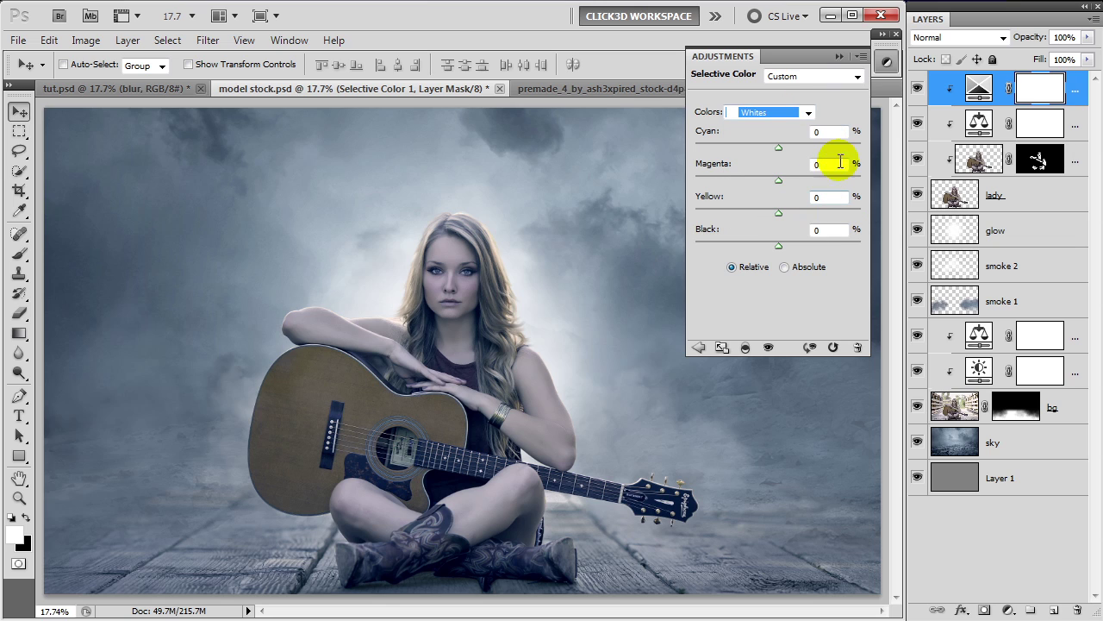
text(51)
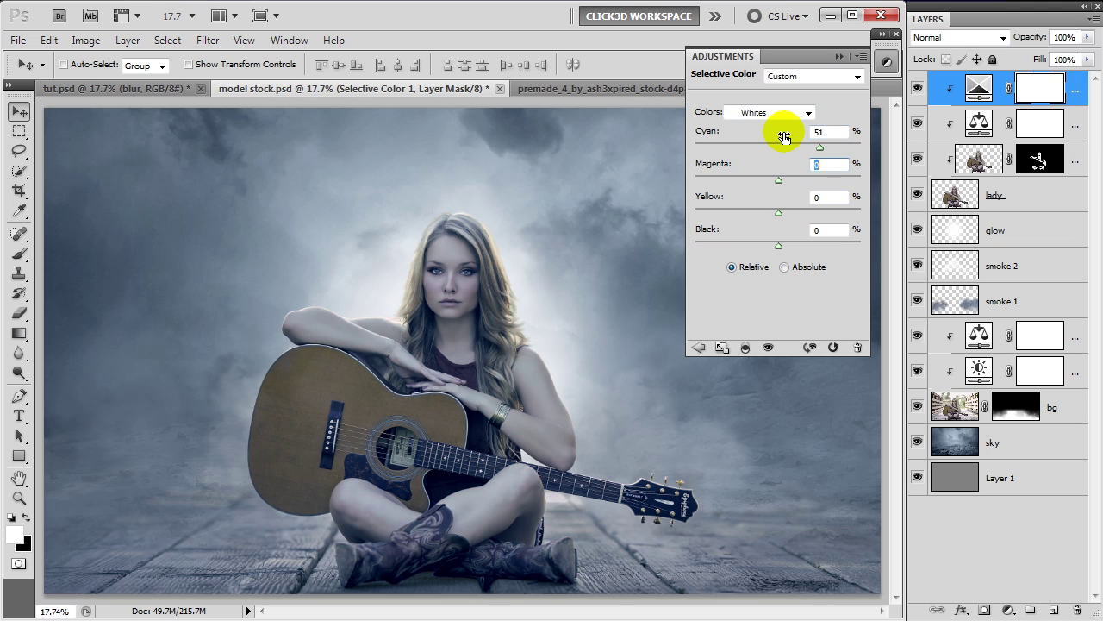
text(7)
text(-19)
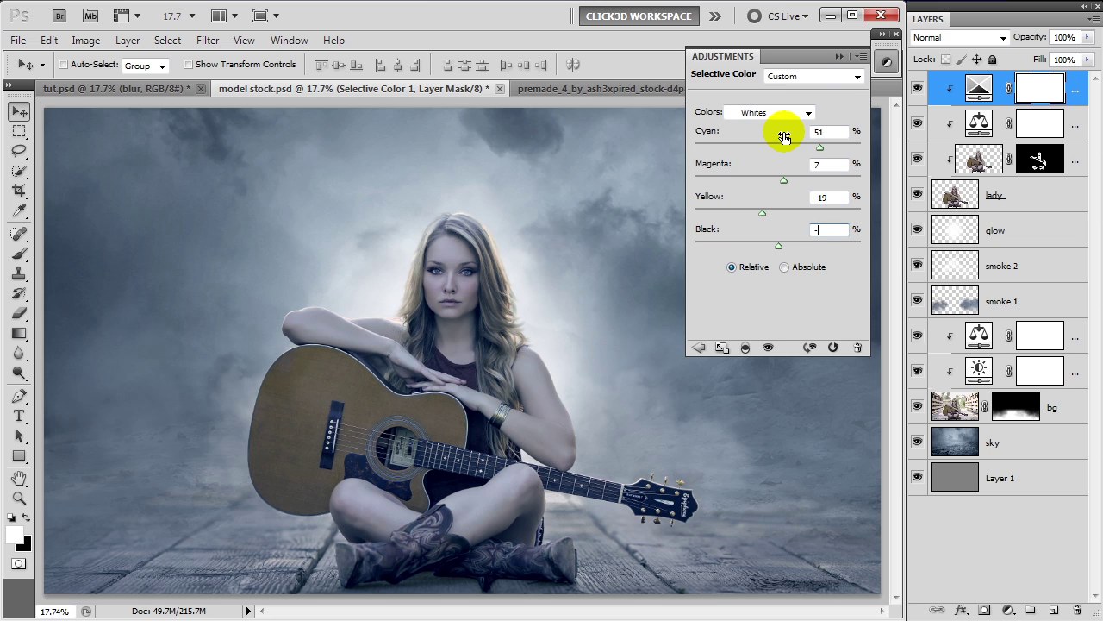
text(7)
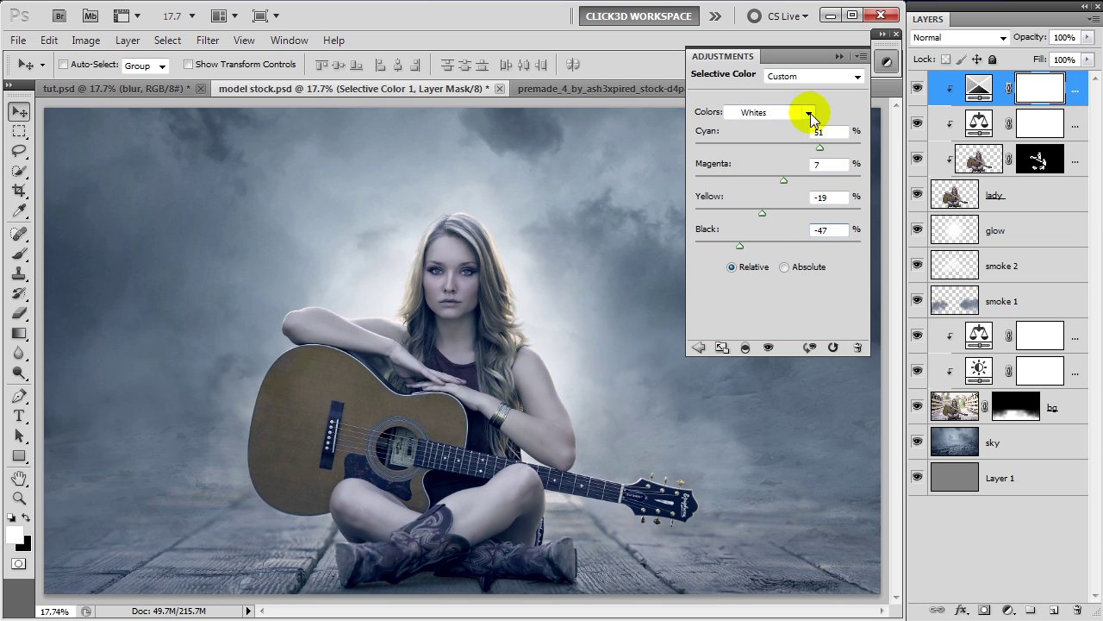
click(809, 112)
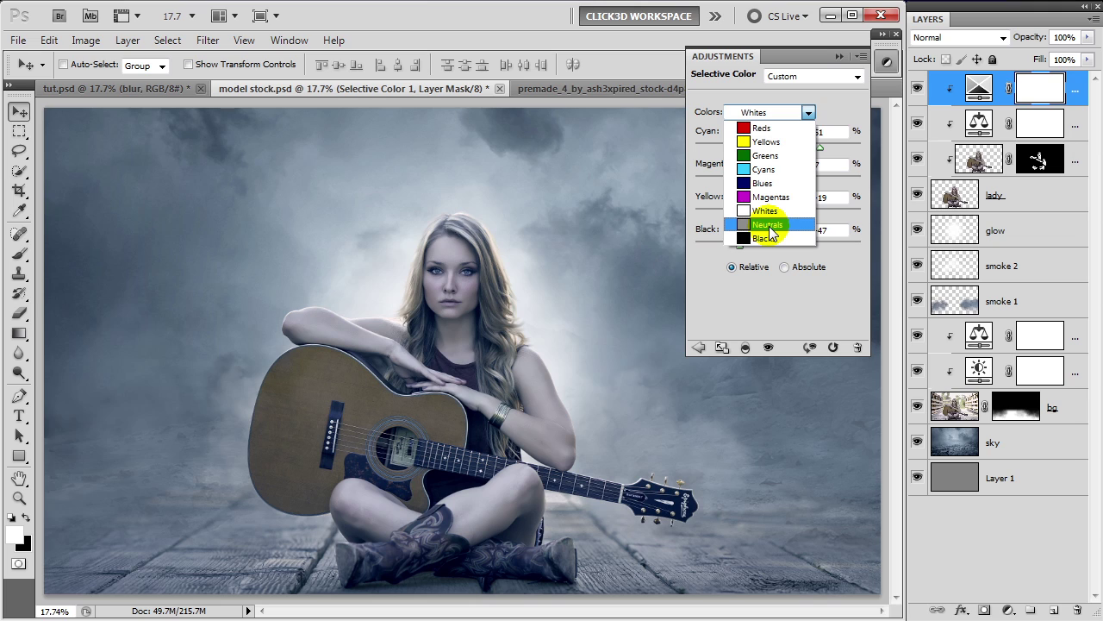
click(767, 224)
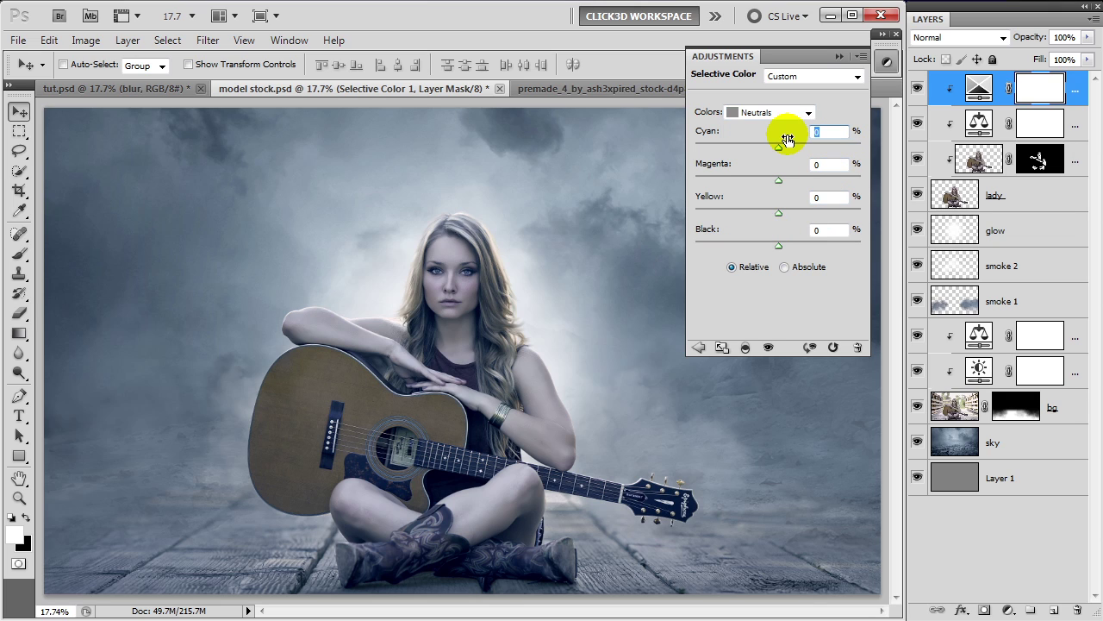
text(1)
key(Tab)
text(2)
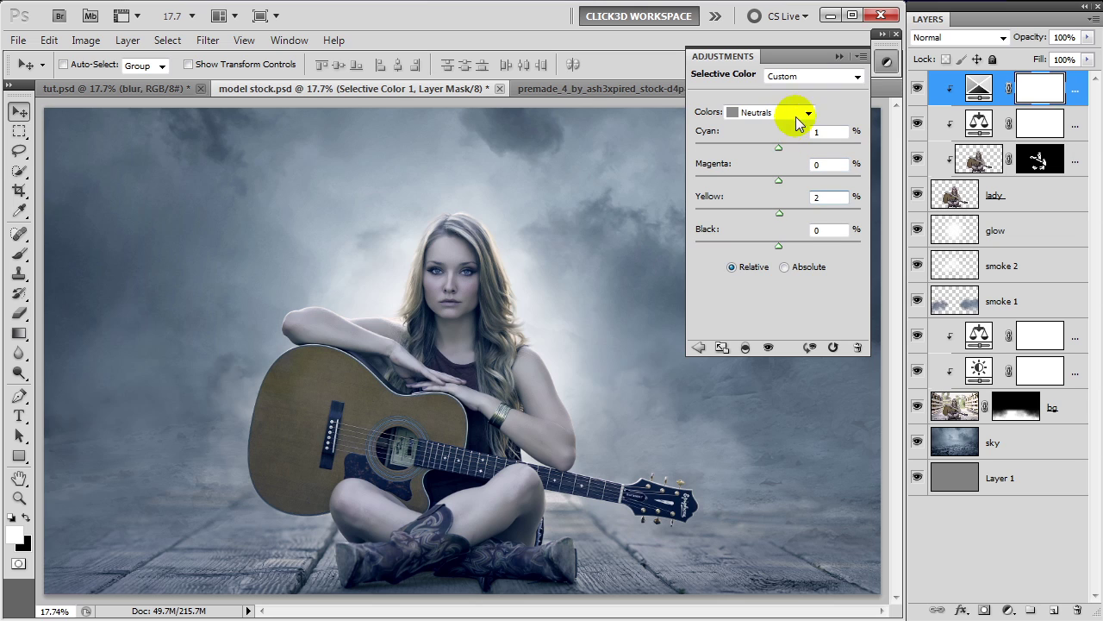
Set Blacks to cyan 17, magenta 5, yellow 5 and collapse the panel
click(808, 112)
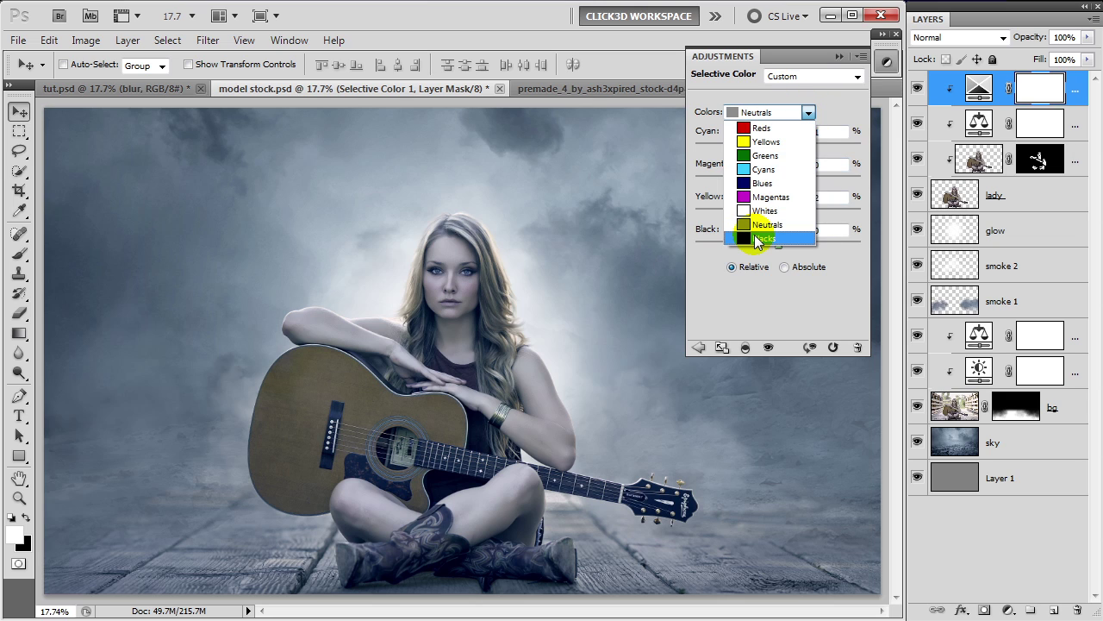
click(757, 238)
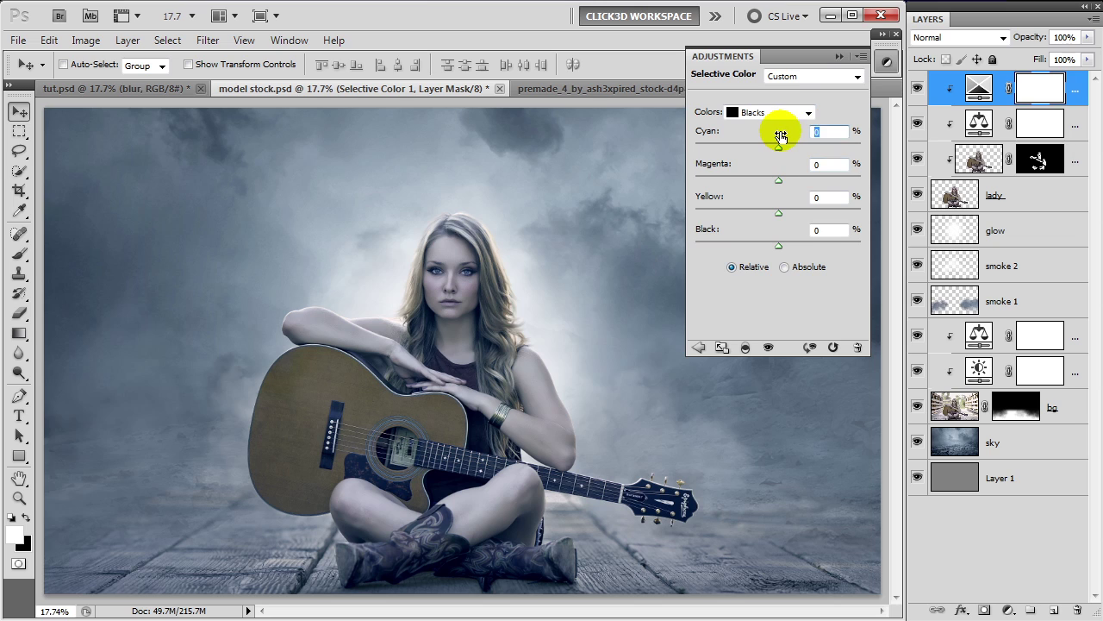
text(7)
text(5)
key(Tab)
text(5)
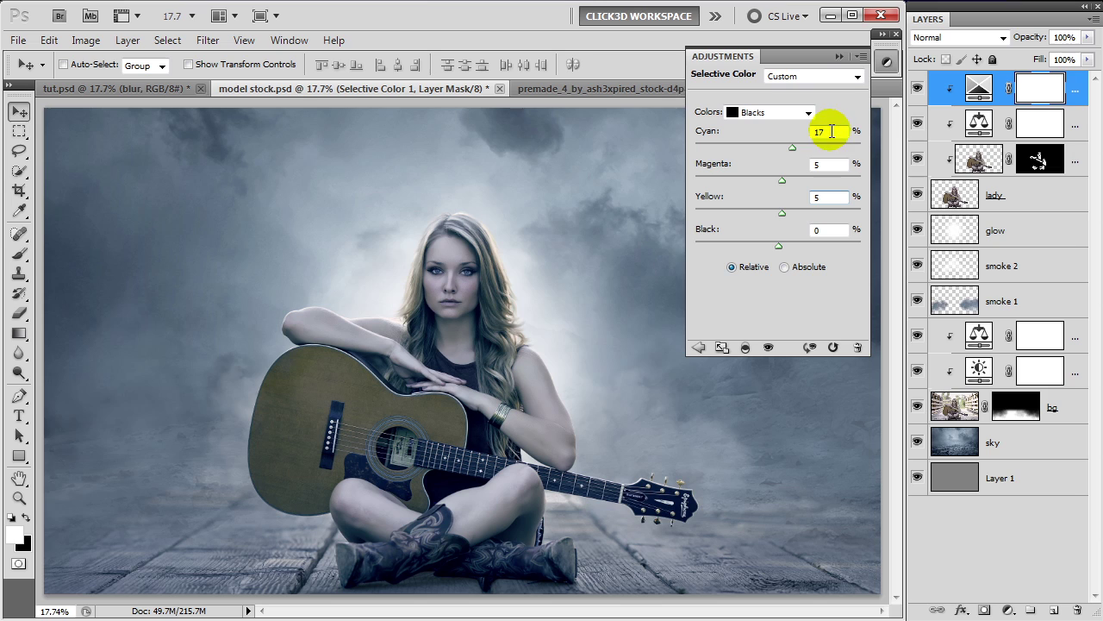
click(838, 57)
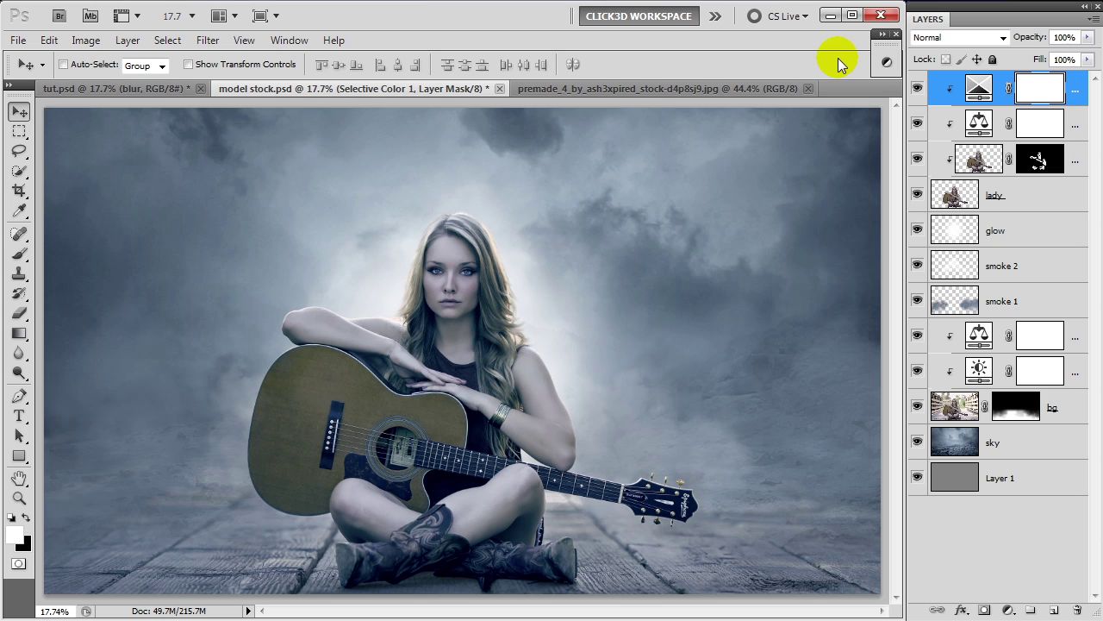
click(1008, 610)
Add a clipped Gradient Map using a #4d3d72-to-white purple gradient
click(1021, 576)
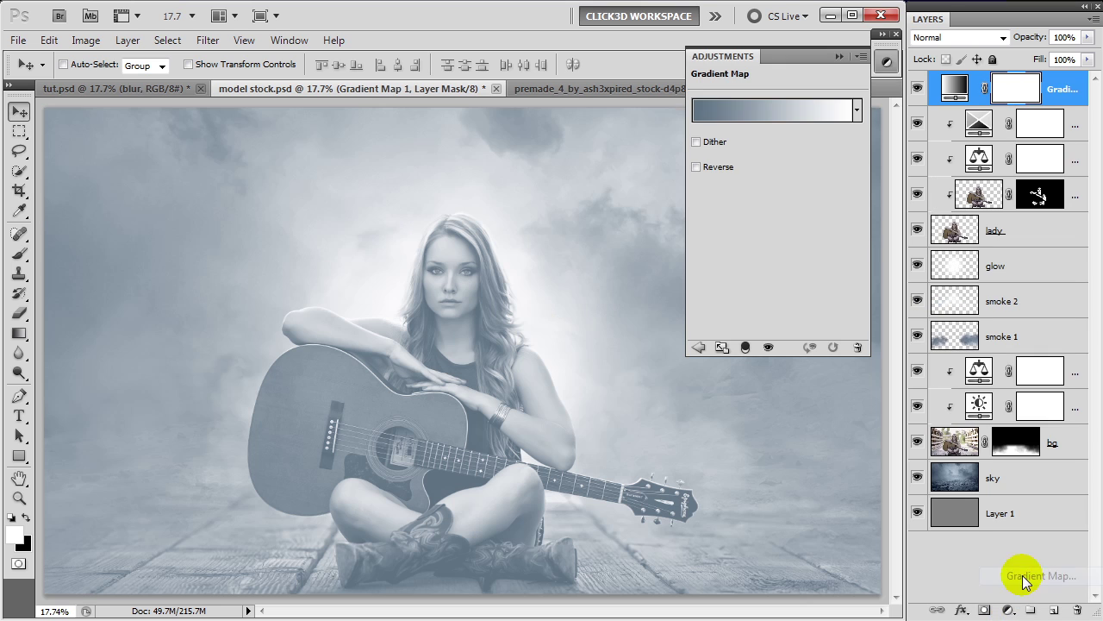
click(746, 349)
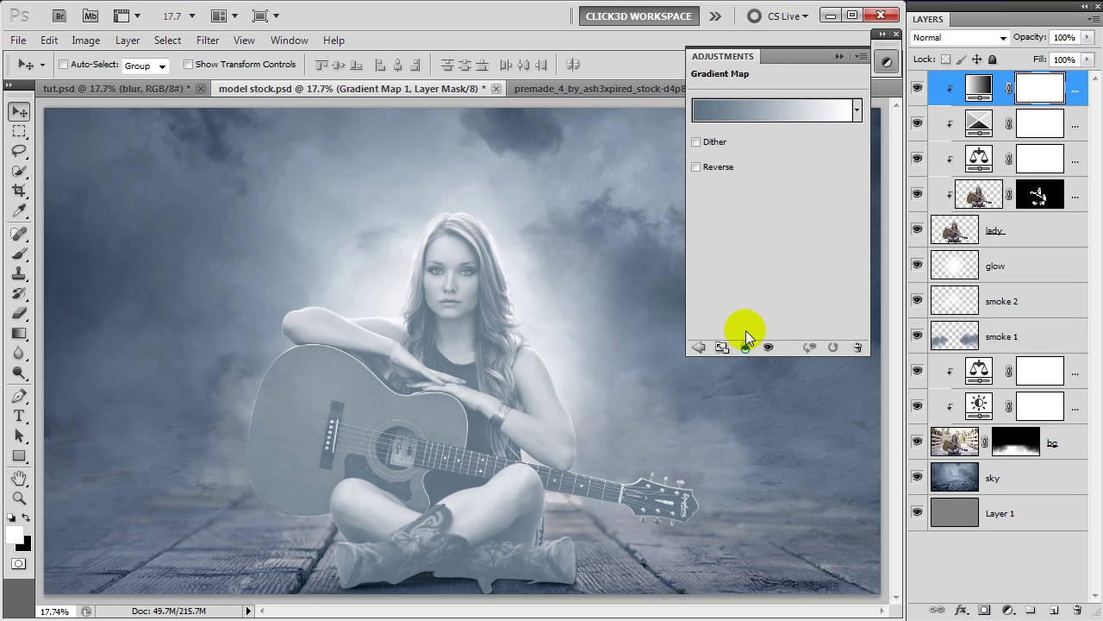
click(761, 112)
scroll(643, 167, down, 3)
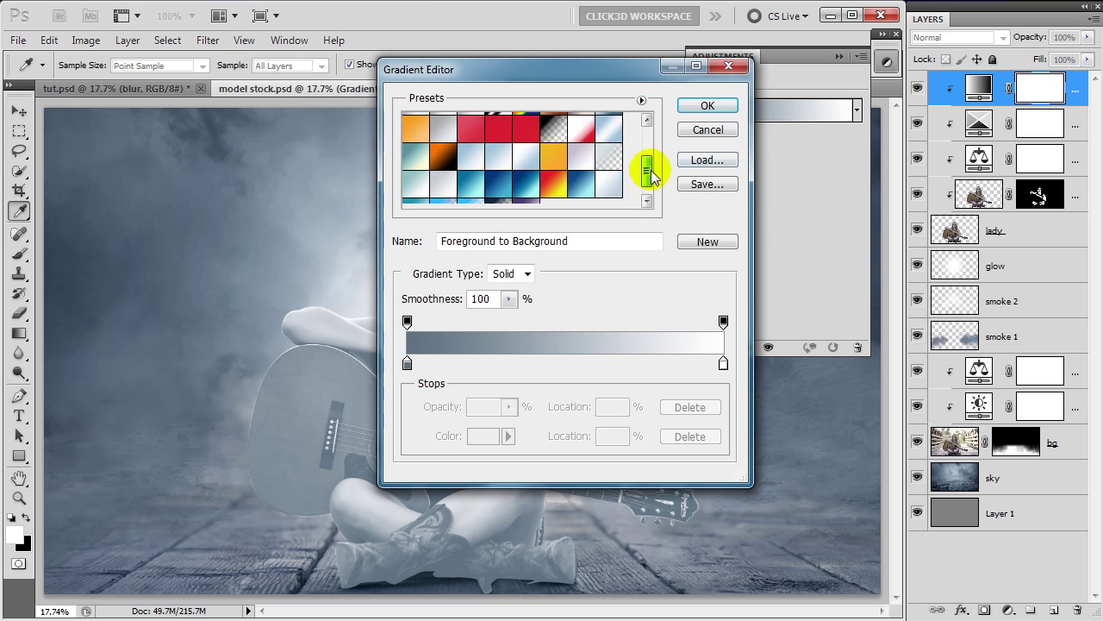
scroll(643, 167, down, 2)
click(525, 197)
click(697, 108)
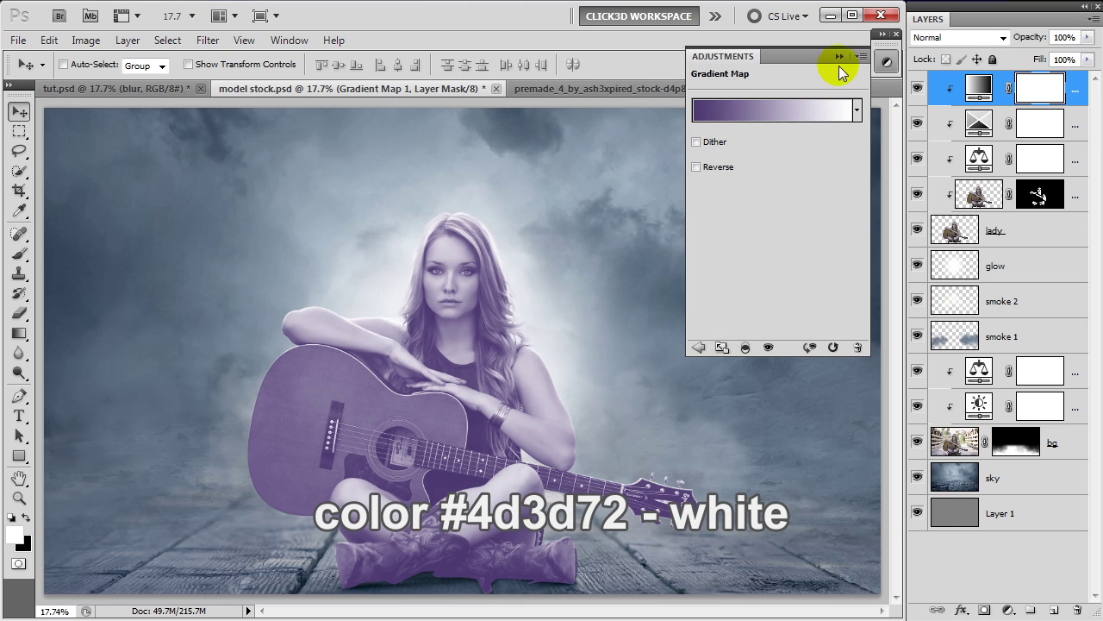
click(843, 68)
Blend the Gradient Map as Overlay at 25% opacity
click(971, 40)
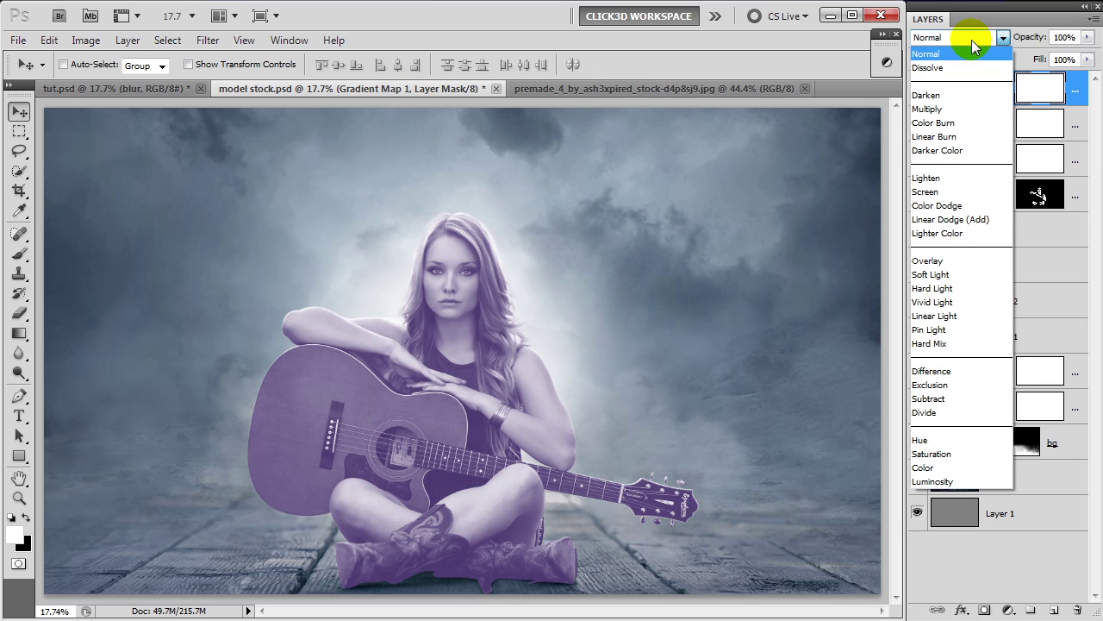
click(938, 262)
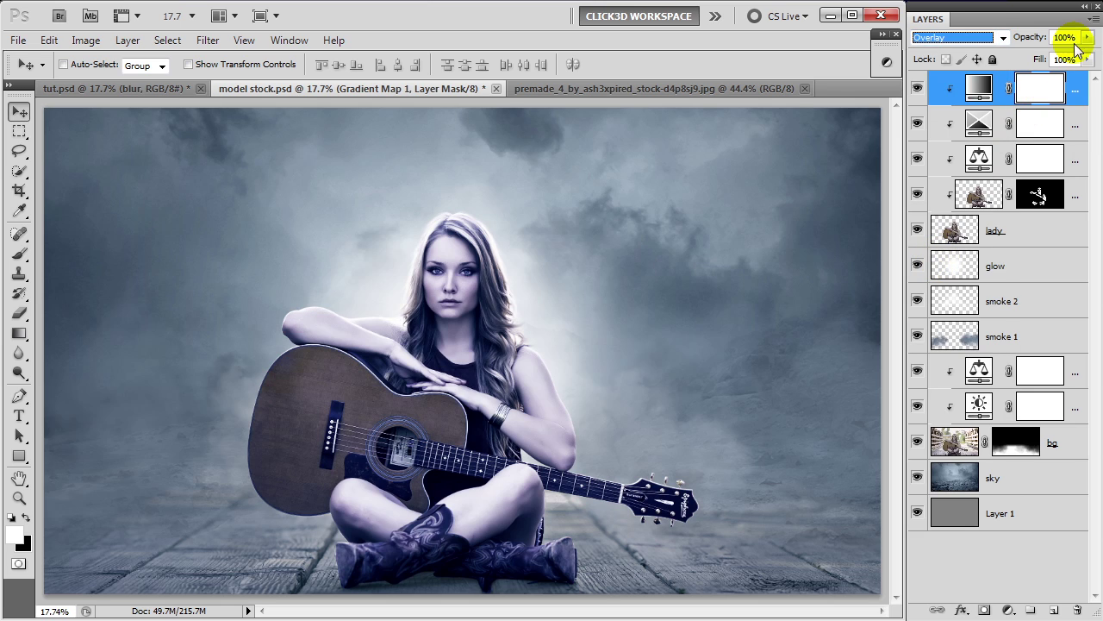
click(1077, 37)
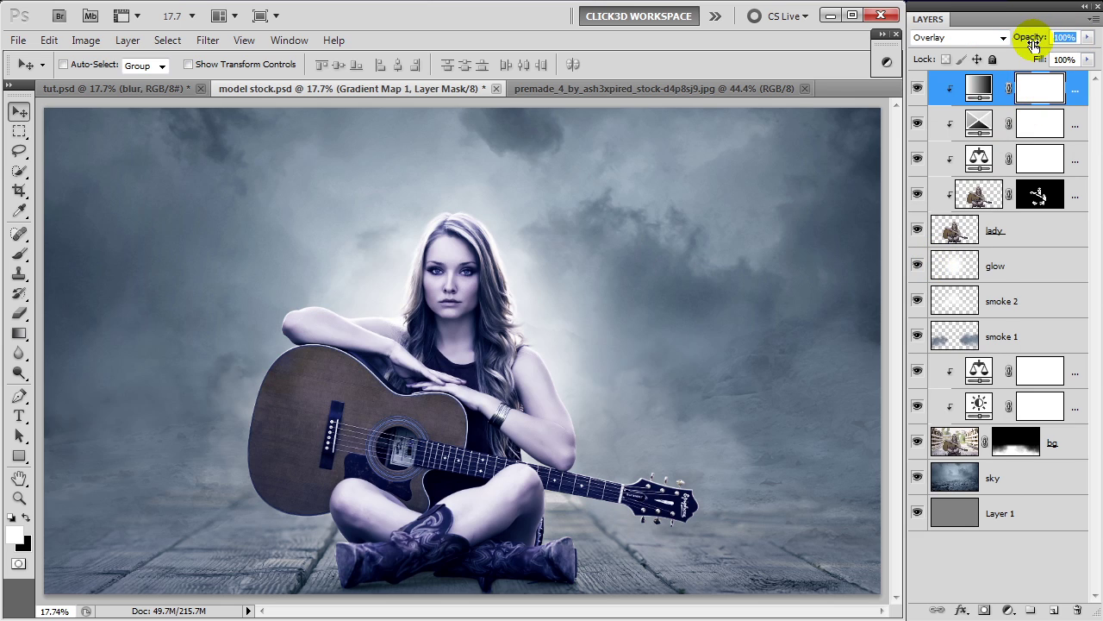
text(25)
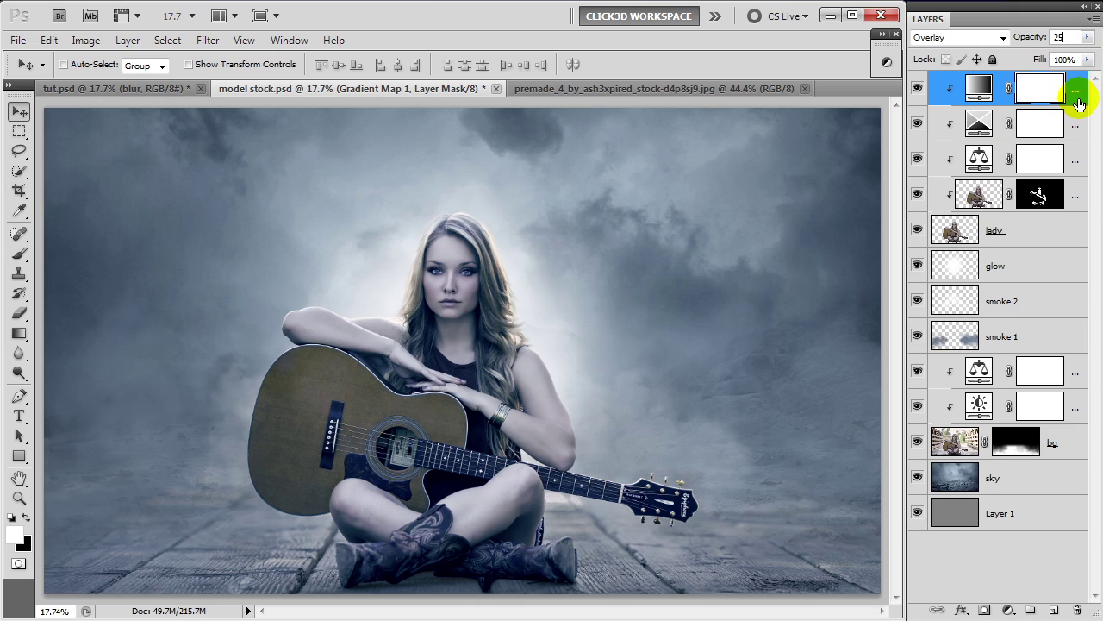
key(Return)
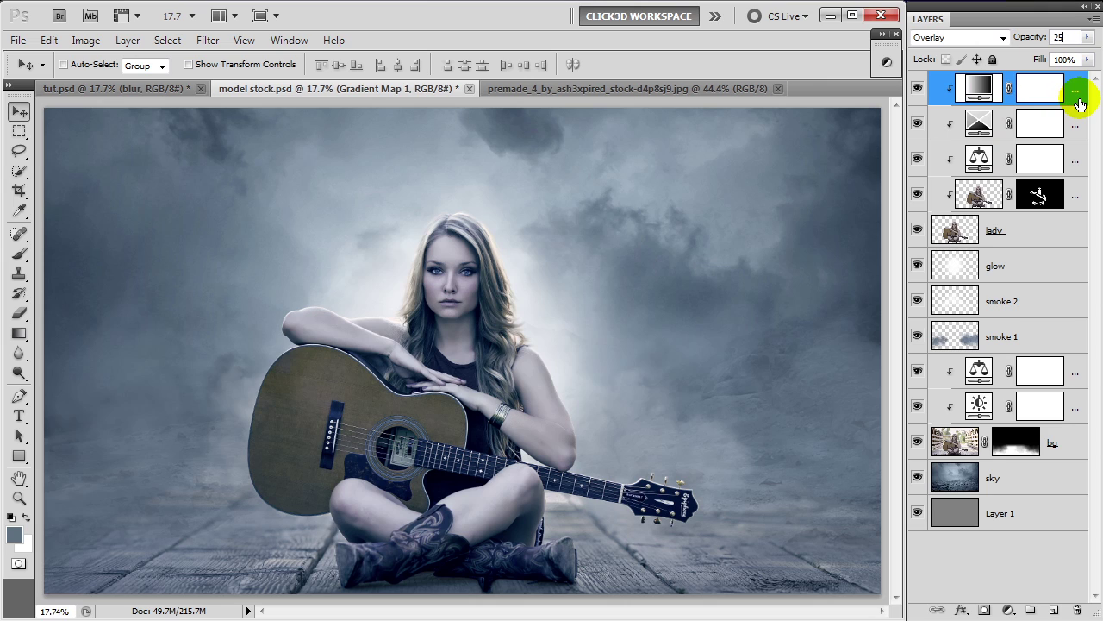
click(1078, 100)
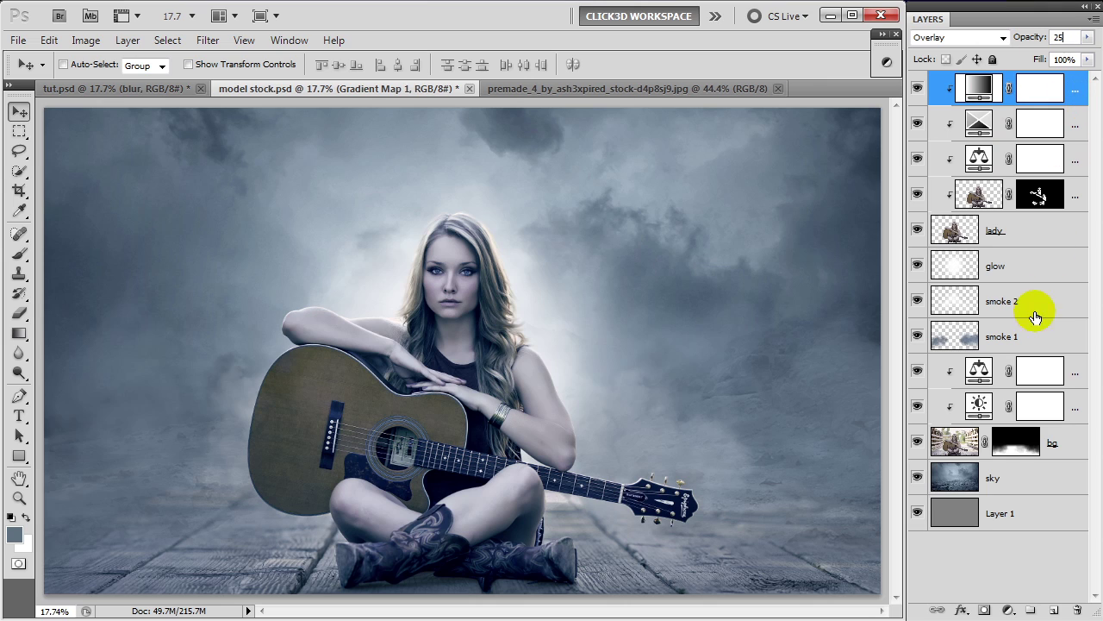
Create a new layer named glow and clip it to the layers below
click(1055, 611)
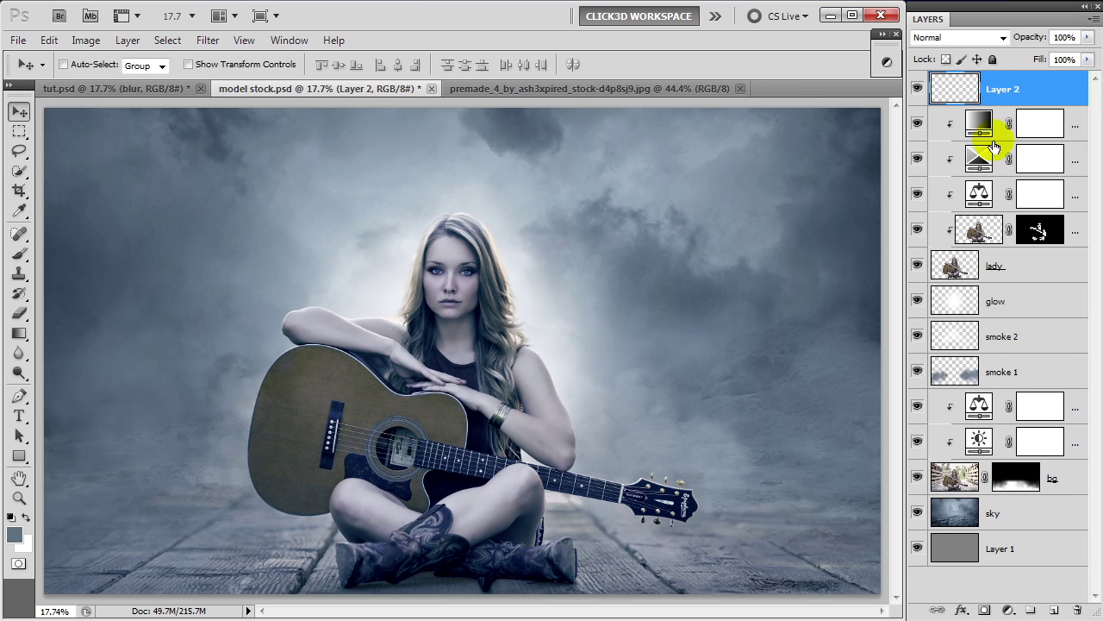
text(glow)
key(Return)
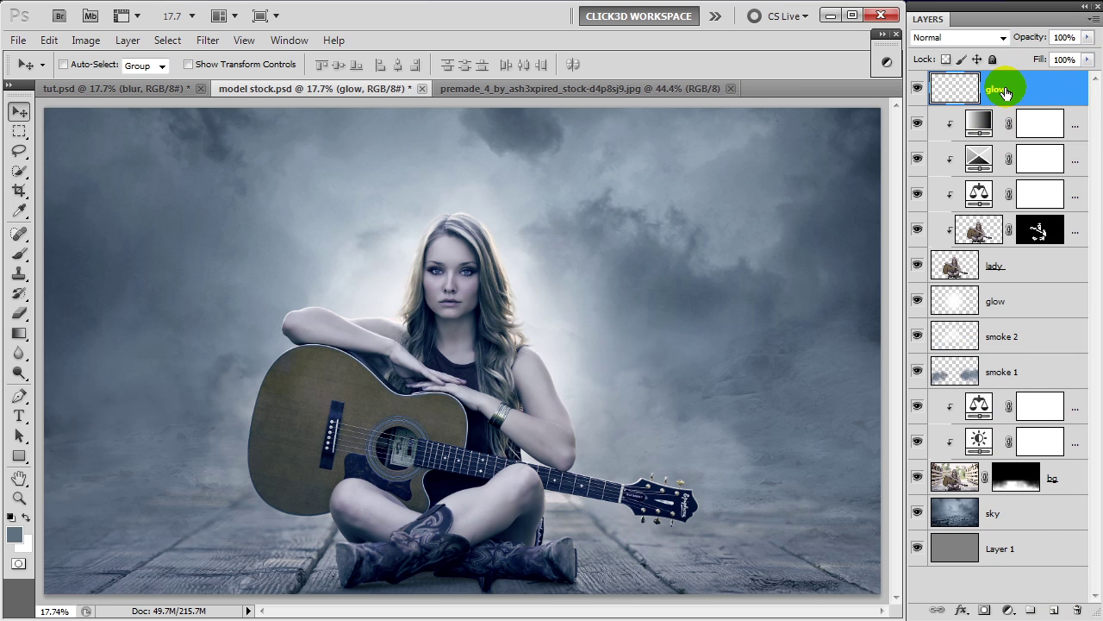
right_click(993, 87)
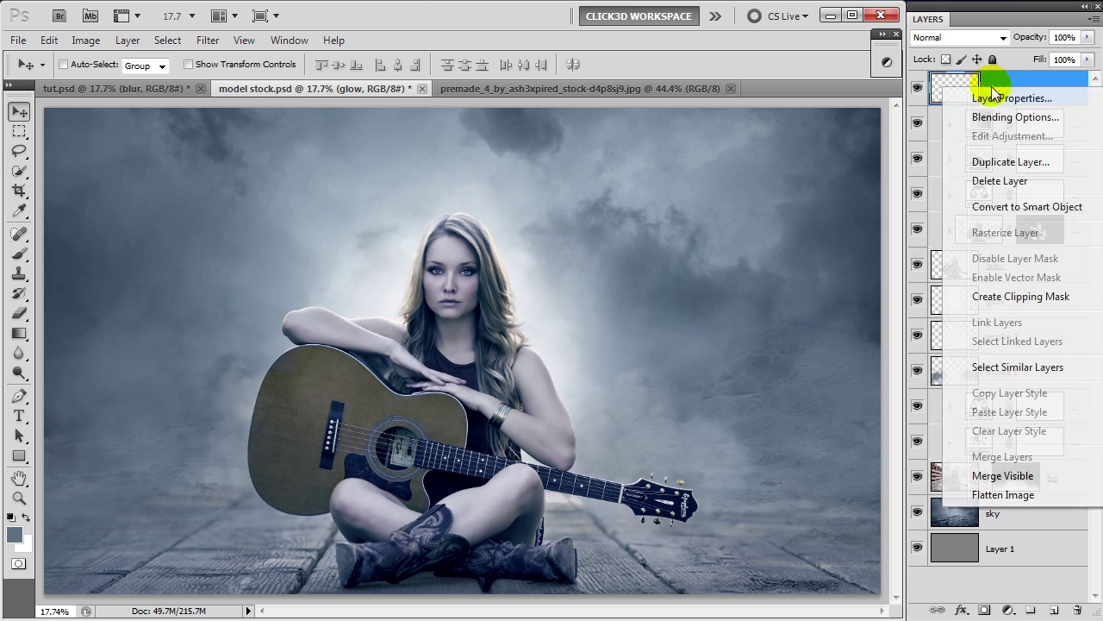
click(992, 294)
Paint soft glow with a 300–400 brush around her hair, shoulder and arm
key(b)
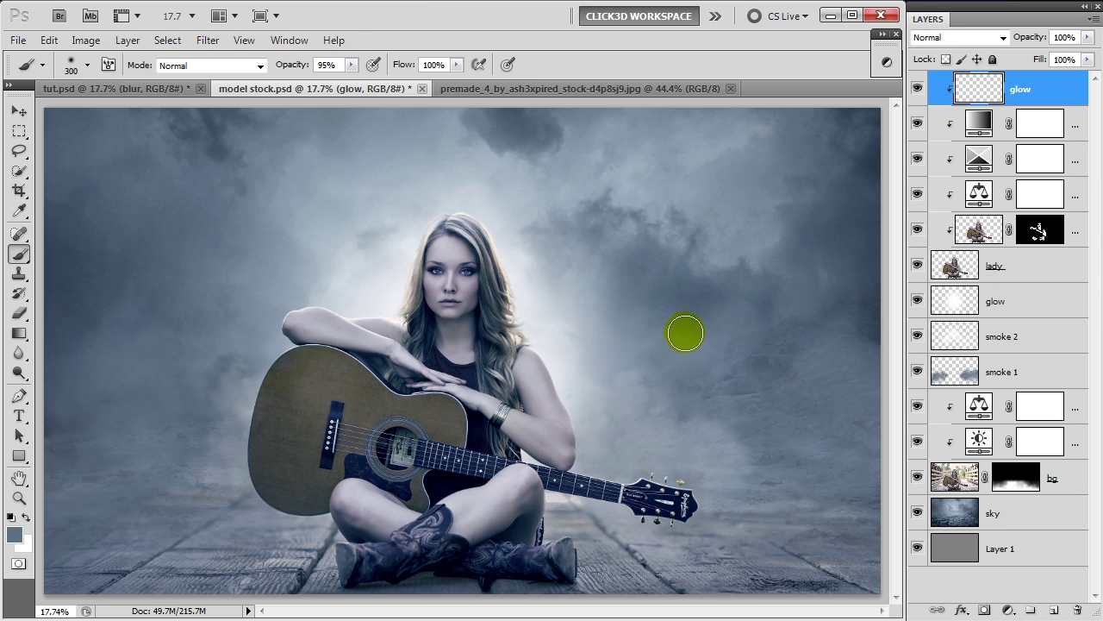
key(bracketright)
key(bracketright)
key(bracketleft)
key(bracketleft)
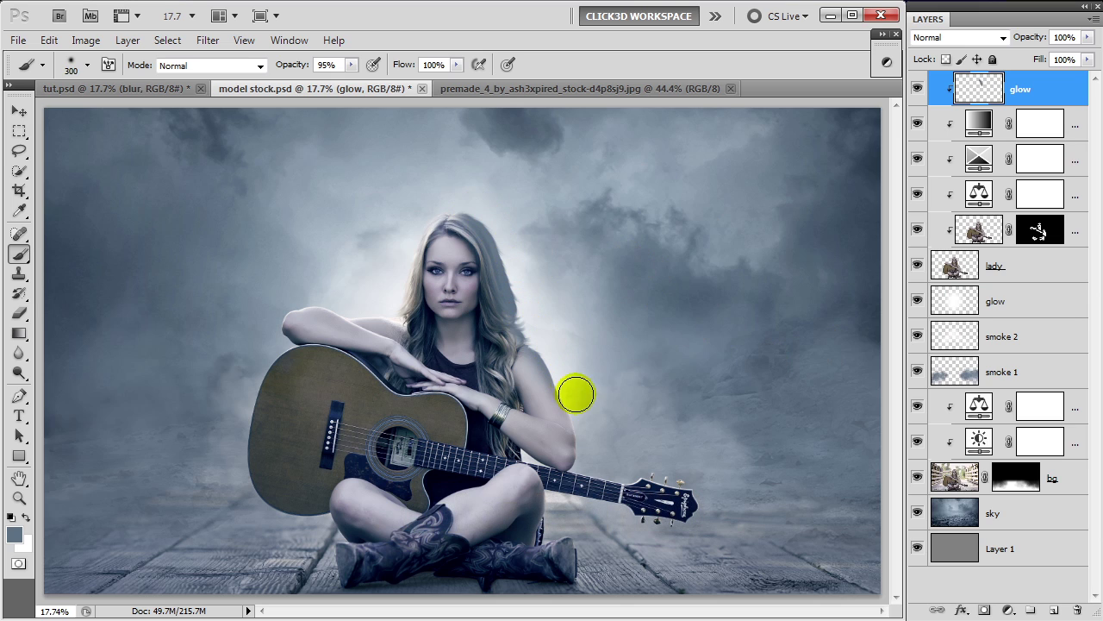
drag(575, 391, 590, 435)
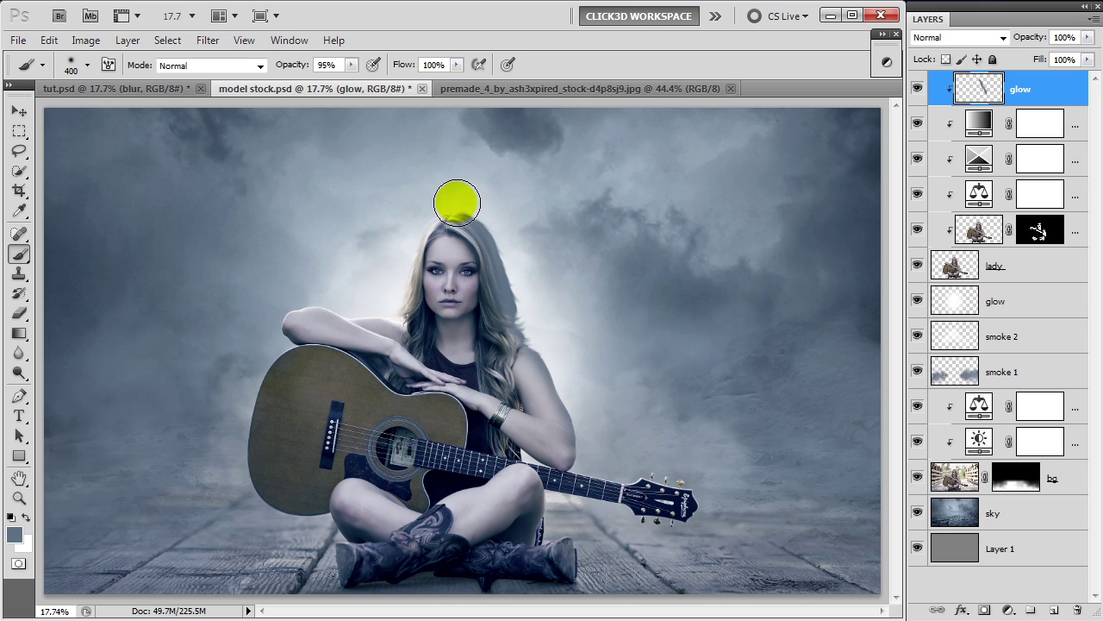
key(bracketright)
mouse_move(420, 208)
mouse_down()
mouse_move(384, 300)
mouse_move(264, 313)
mouse_up()
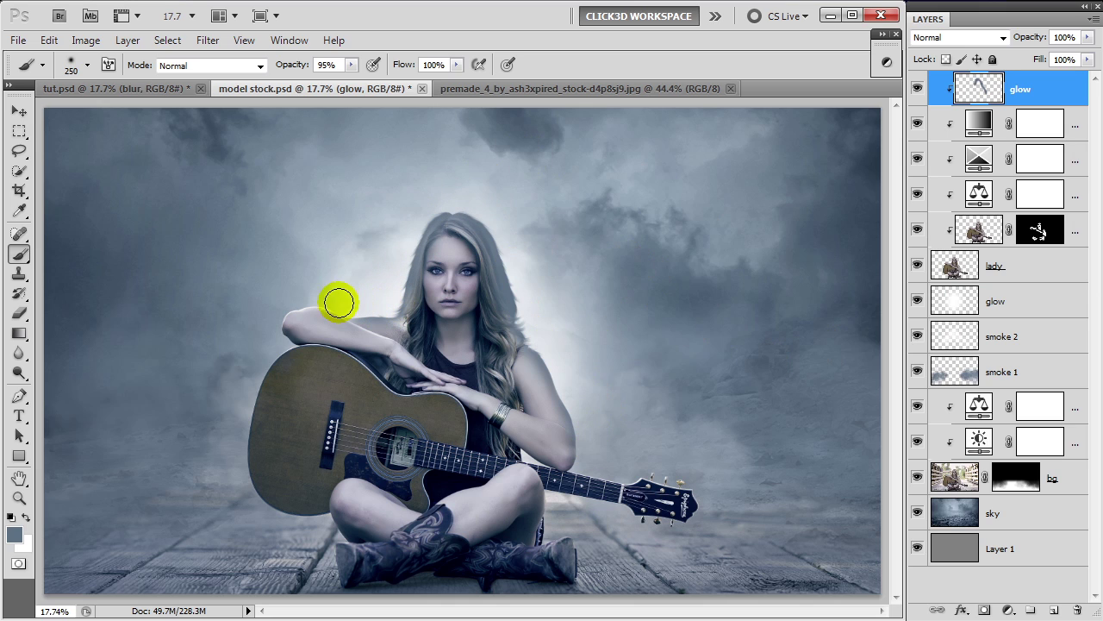
mouse_move(270, 329)
mouse_down()
mouse_move(342, 299)
mouse_move(233, 331)
mouse_up()
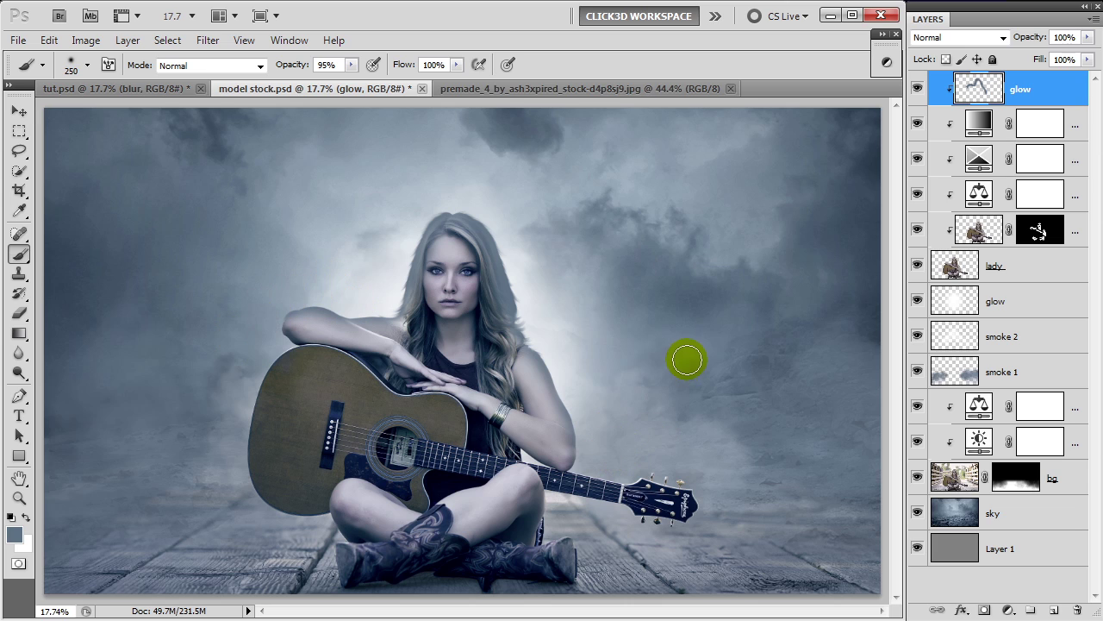
Blend the glow layer as Soft Light and add a new empty layer
click(1004, 39)
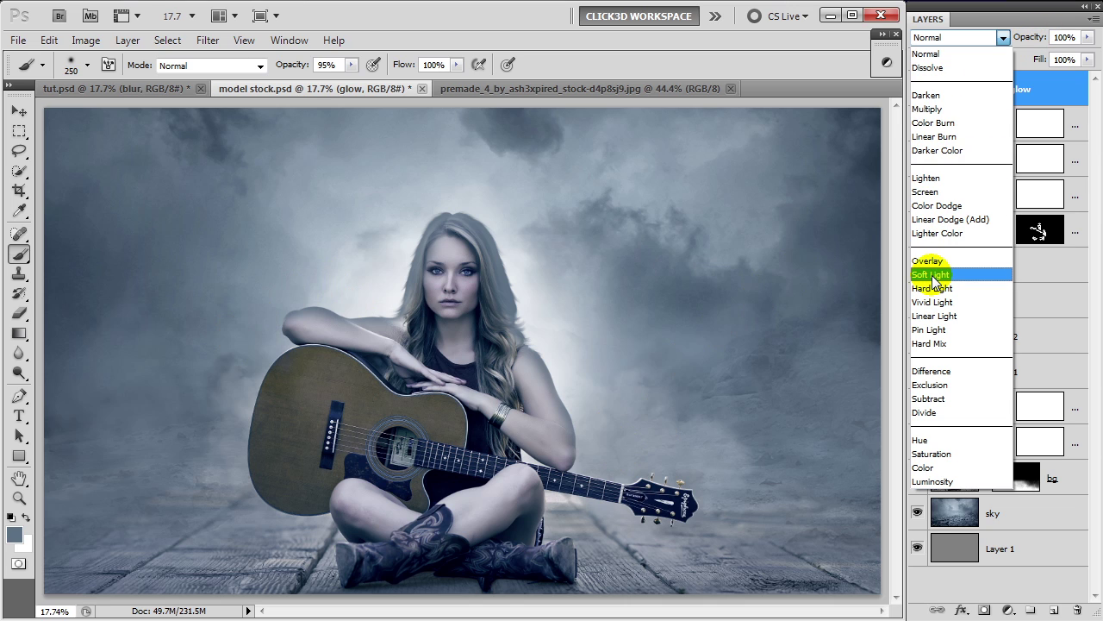
click(933, 275)
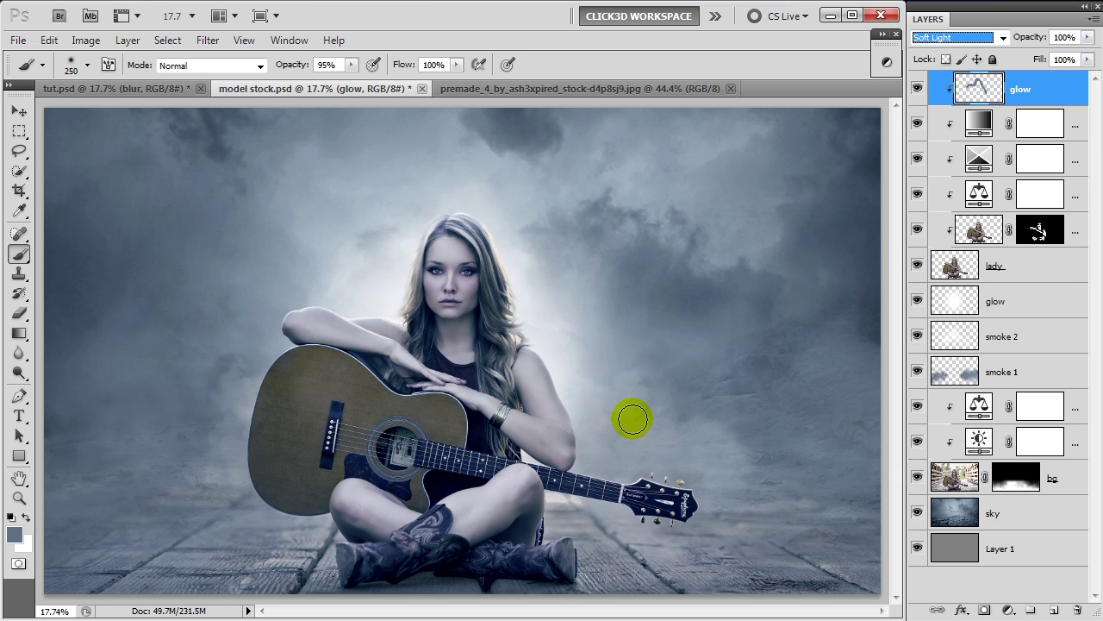
click(1057, 610)
Clip the new layer and name it eyes
right_click(985, 90)
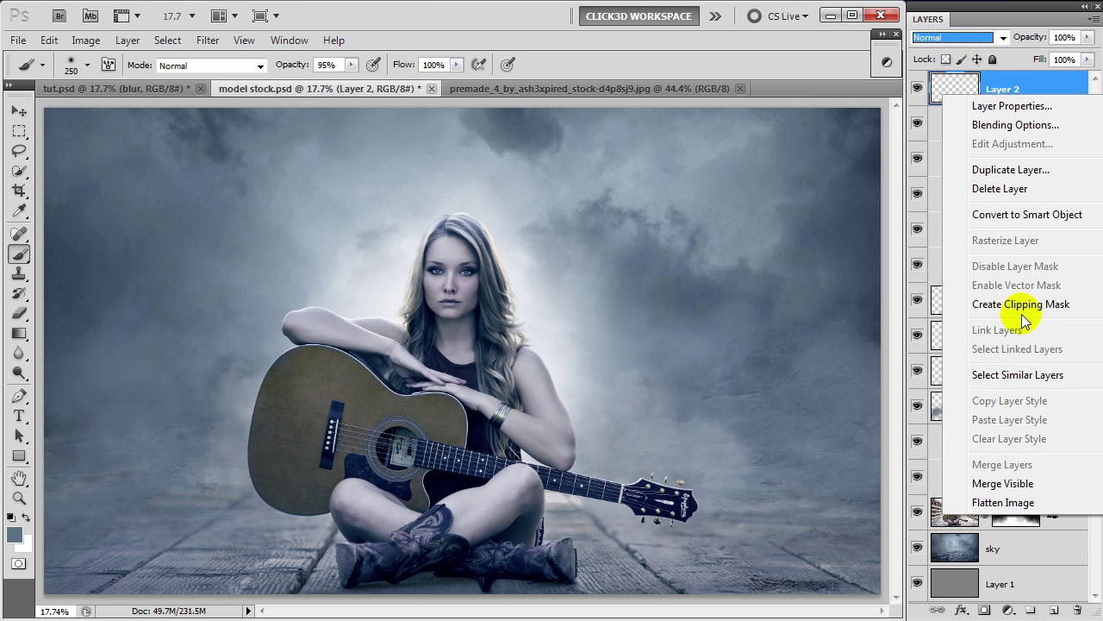
click(955, 304)
double_click(1024, 90)
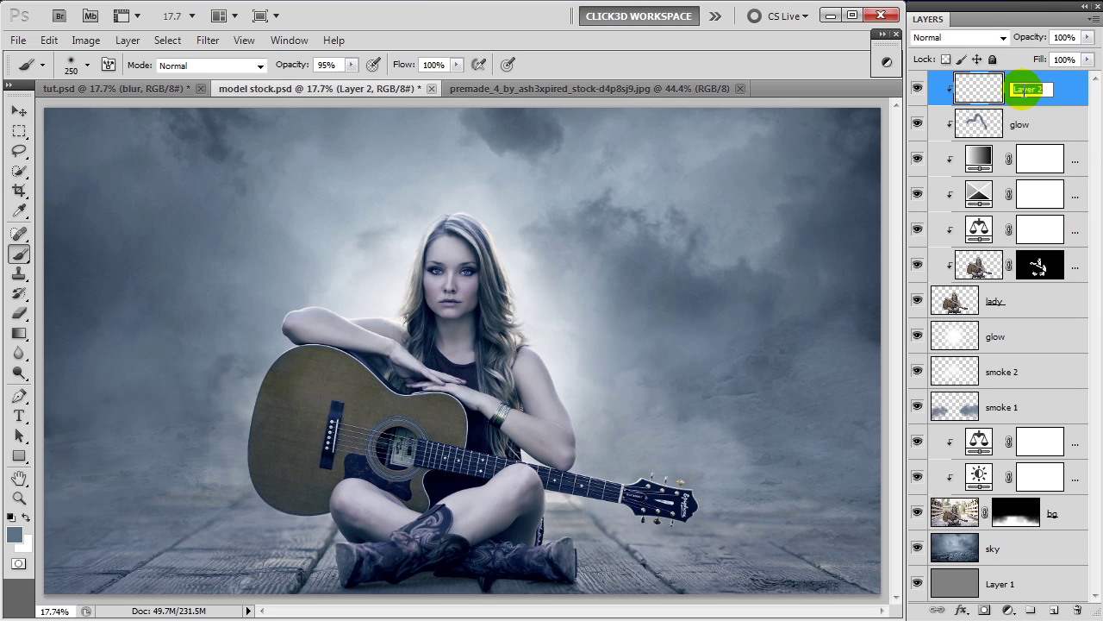
text(eyes)
key(Return)
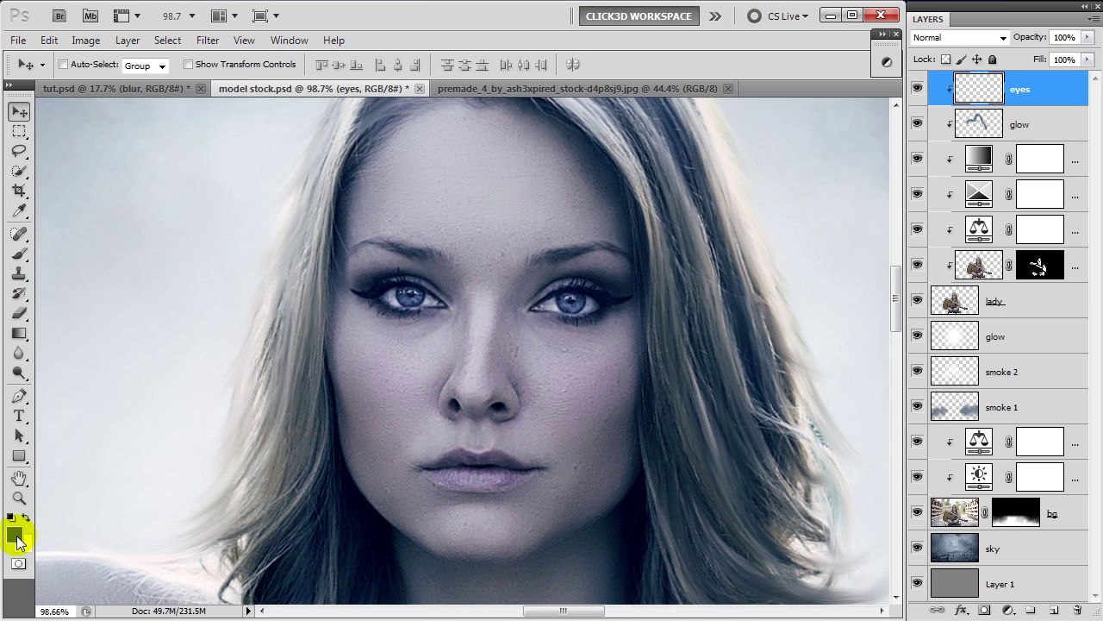
Pick deep blue #0b56a0 and paint over the irises with a small brush
click(17, 541)
drag(388, 316, 421, 308)
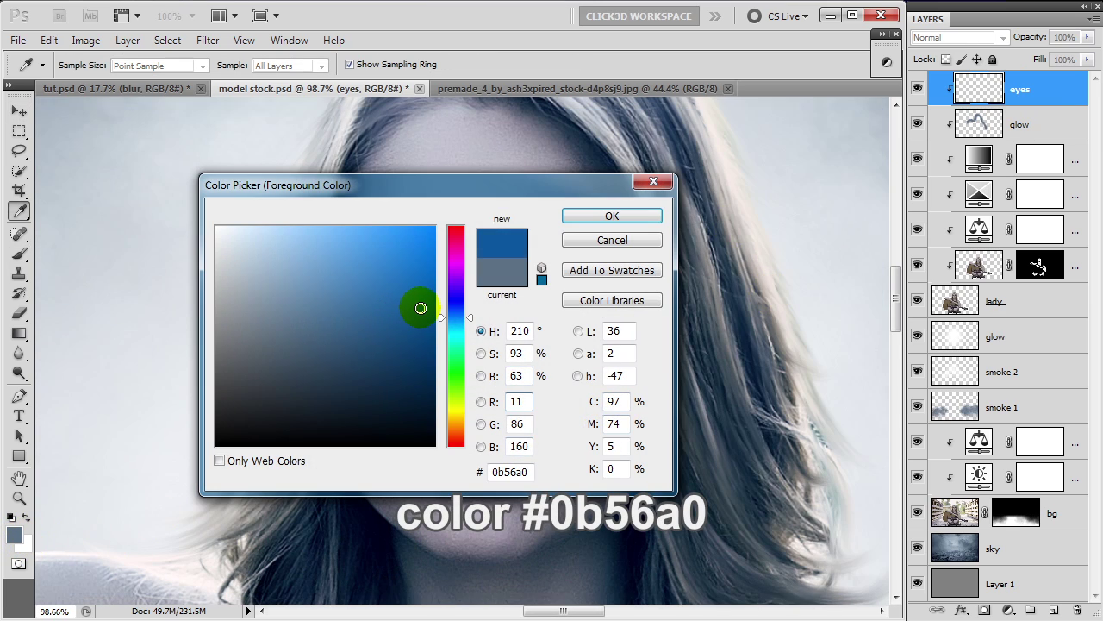
click(605, 216)
drag(567, 298, 595, 318)
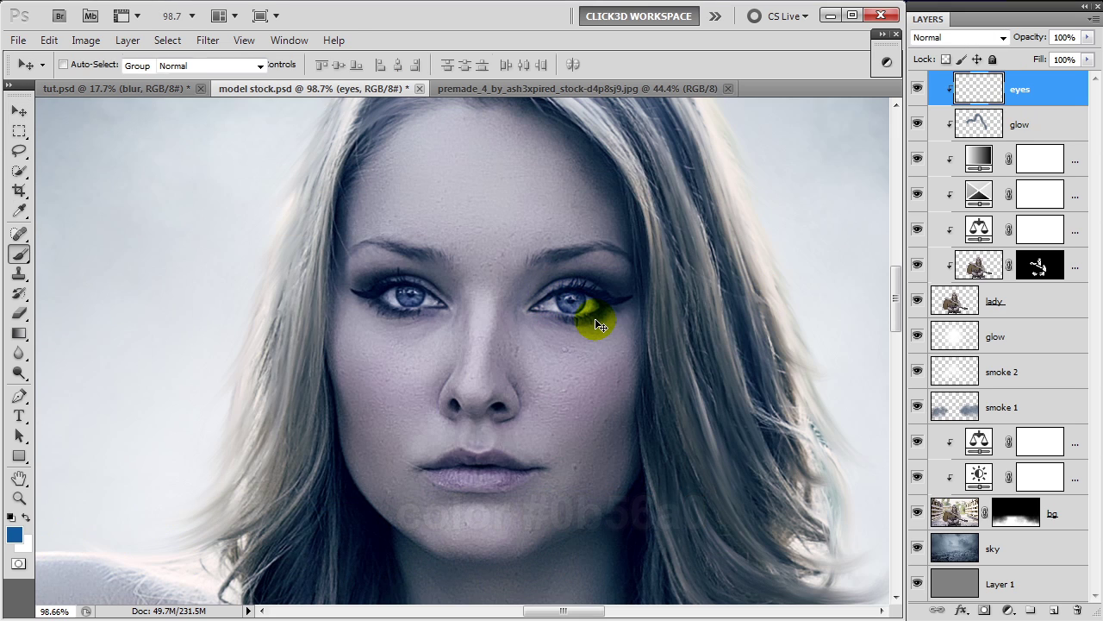
key(b)
key(bracketleft)
key(bracketleft)
key(bracketleft)
key(ctrl+z)
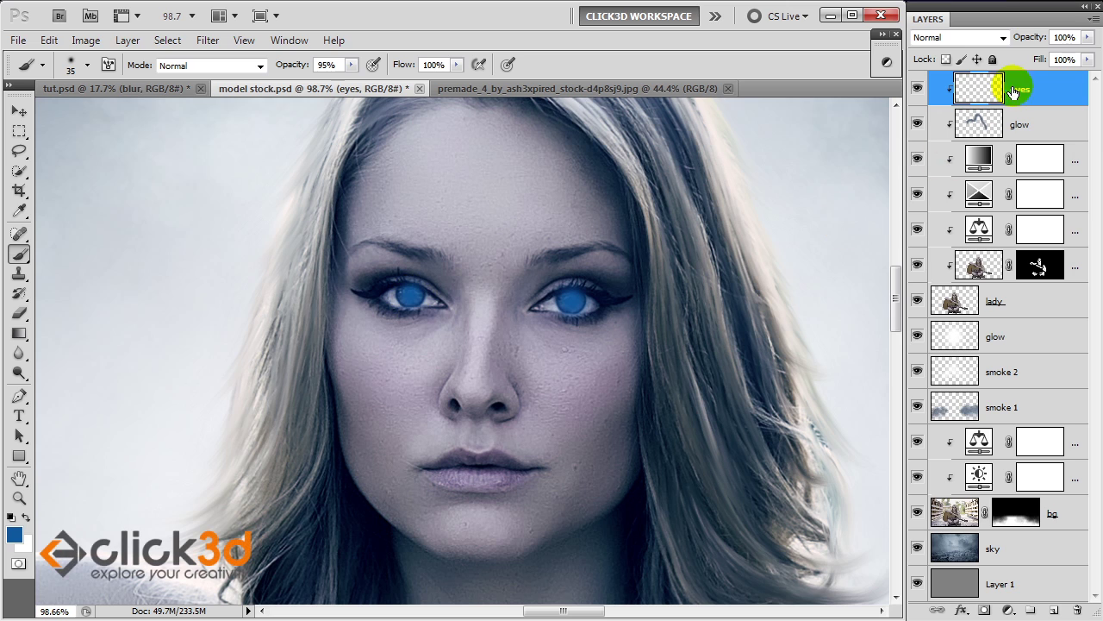
Set the eyes layer to Color blend at 69% opacity, then add a new layer
click(1002, 37)
click(934, 467)
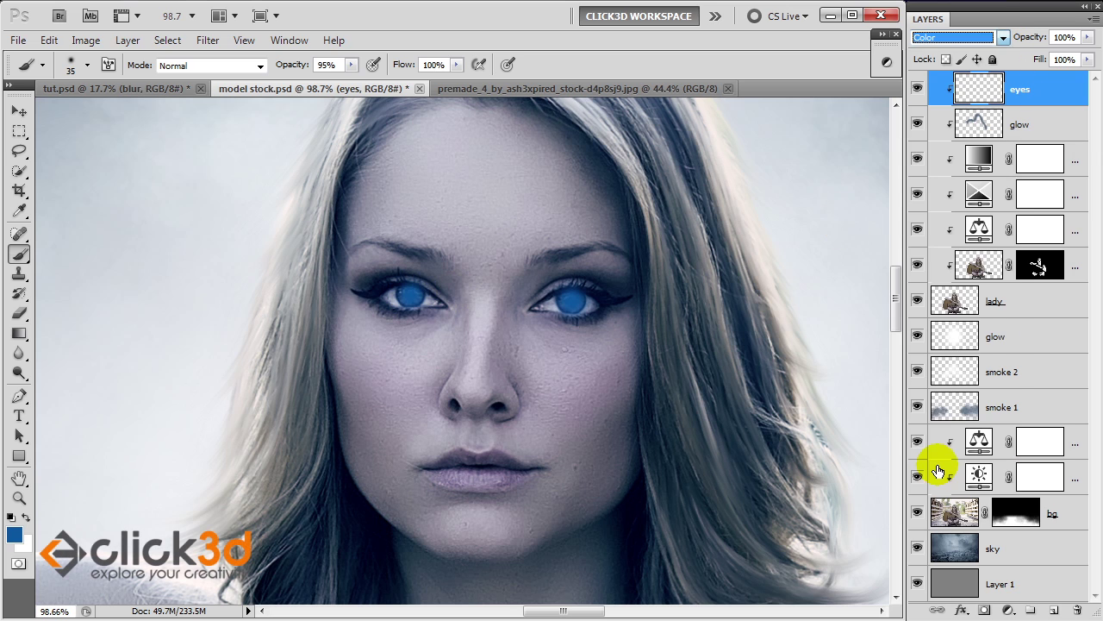
click(1087, 37)
drag(1085, 53, 1061, 57)
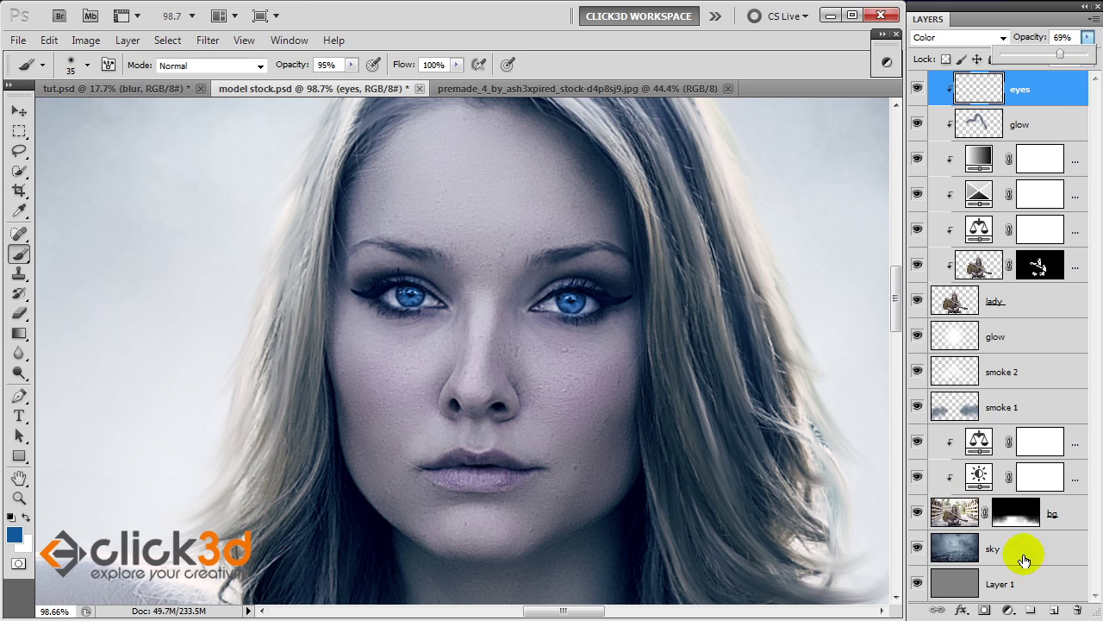
click(1053, 610)
right_click(1010, 98)
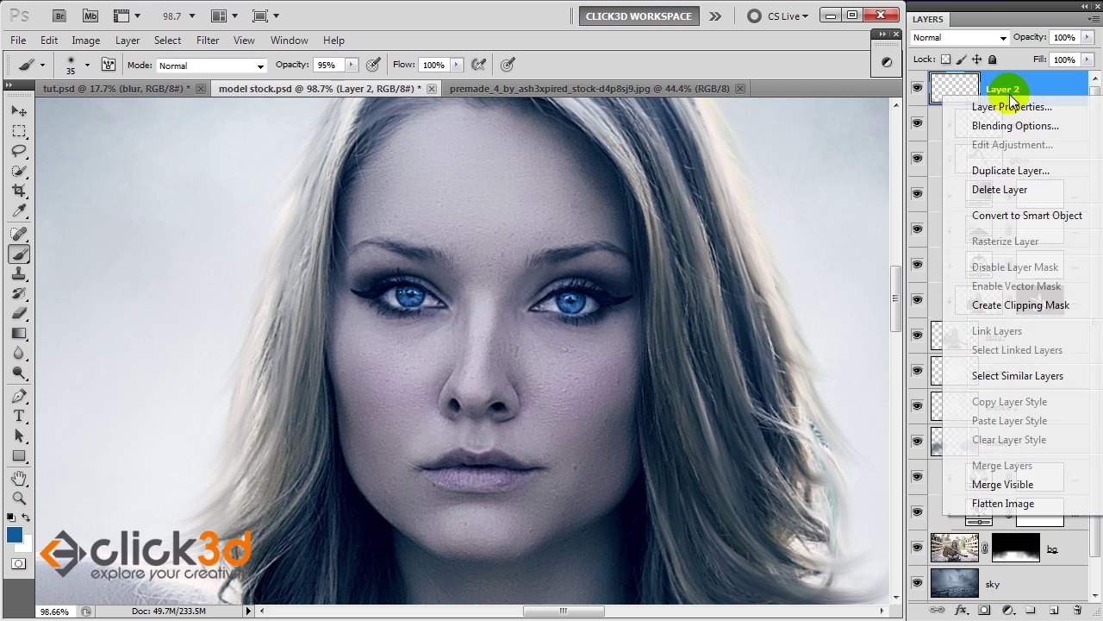
Clip the new layer and name it lips
click(982, 305)
double_click(1029, 88)
text(lips)
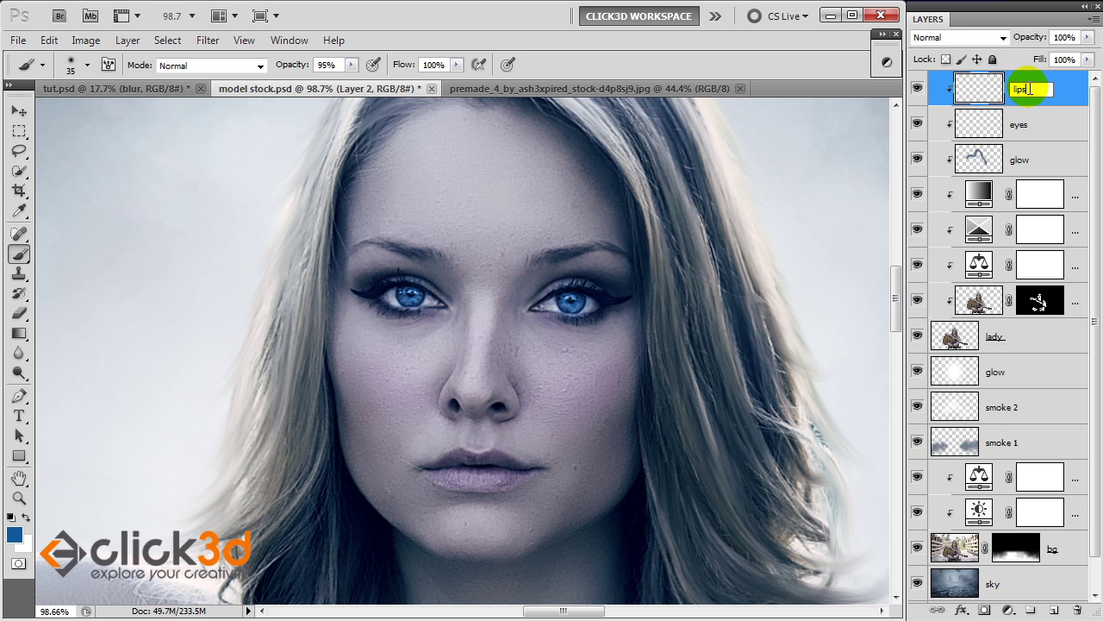
key(Return)
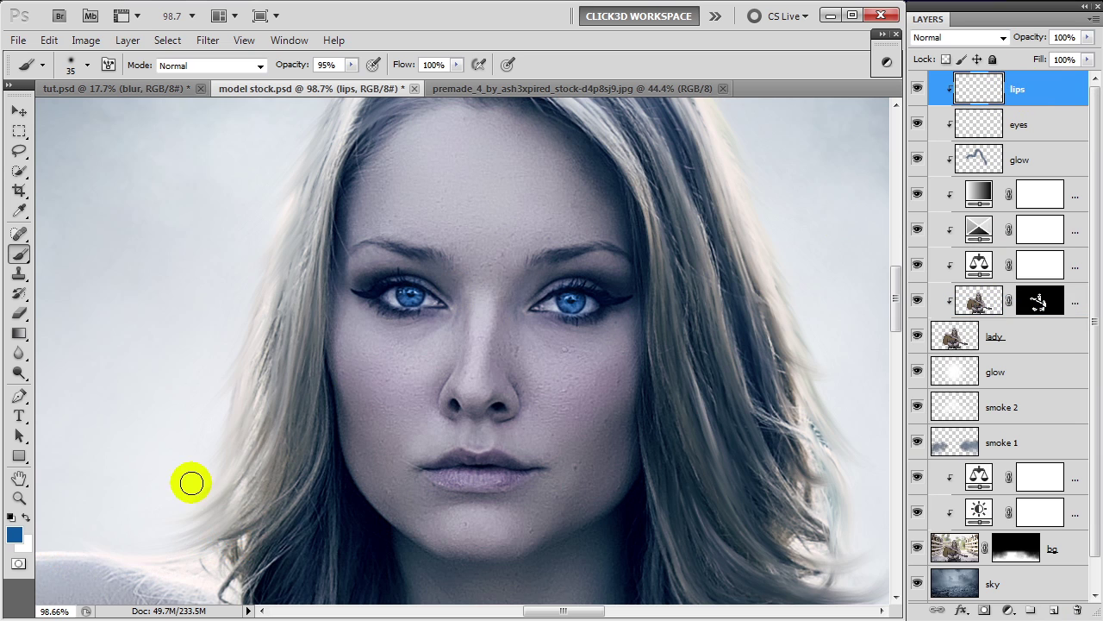
Paint the lips in soft purple #9c84c2 with a 44% opacity brush
alt+click(505, 475)
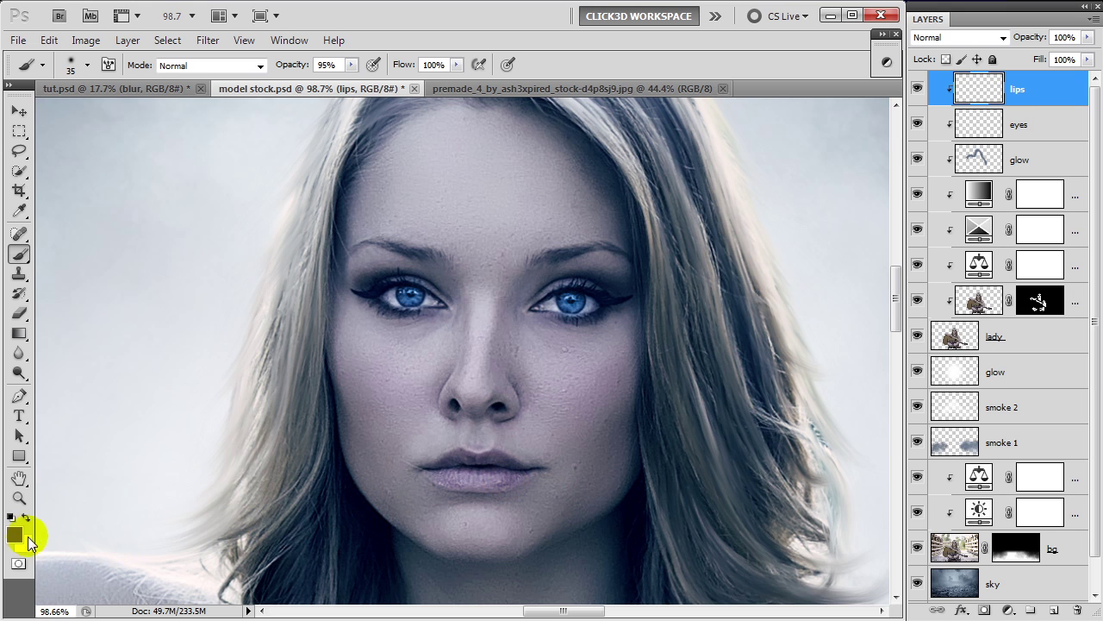
click(15, 534)
click(289, 278)
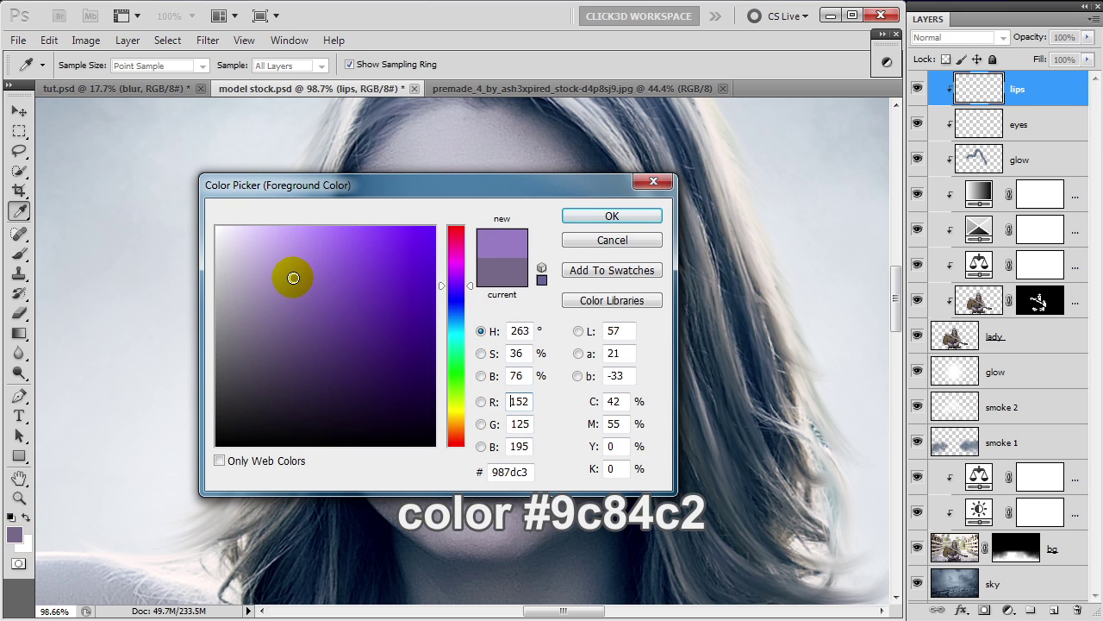
click(636, 217)
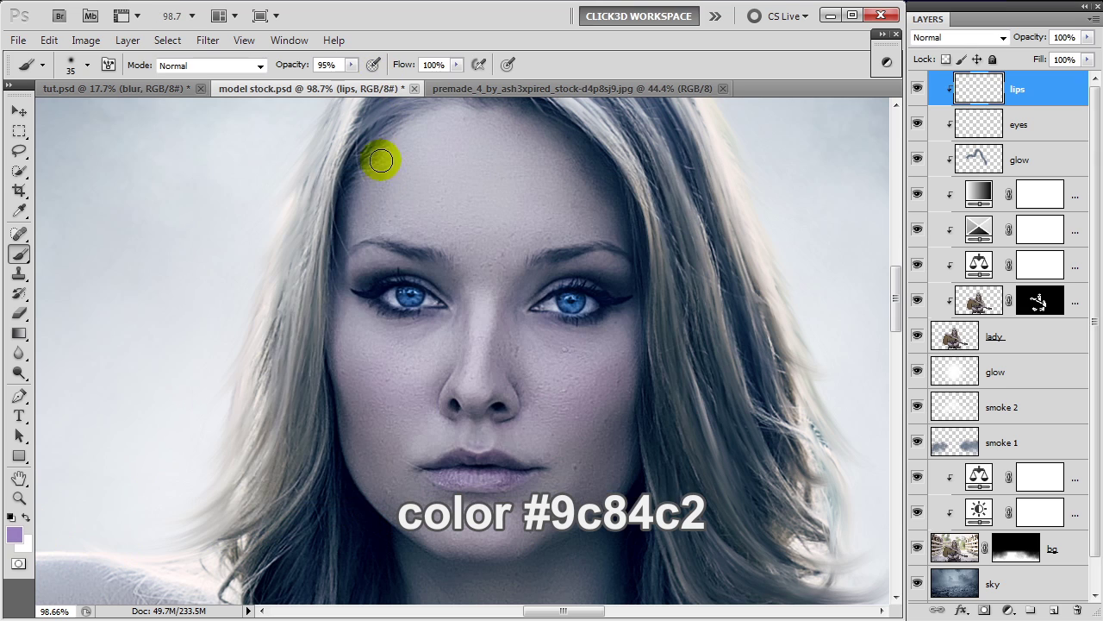
drag(350, 75, 324, 86)
mouse_move(443, 468)
mouse_down()
mouse_move(502, 474)
mouse_move(438, 455)
mouse_move(426, 468)
mouse_move(525, 463)
mouse_move(485, 478)
mouse_move(426, 463)
mouse_move(485, 480)
mouse_move(527, 473)
mouse_up()
Blend the lips layer in Color mode at reduced opacity
click(1004, 37)
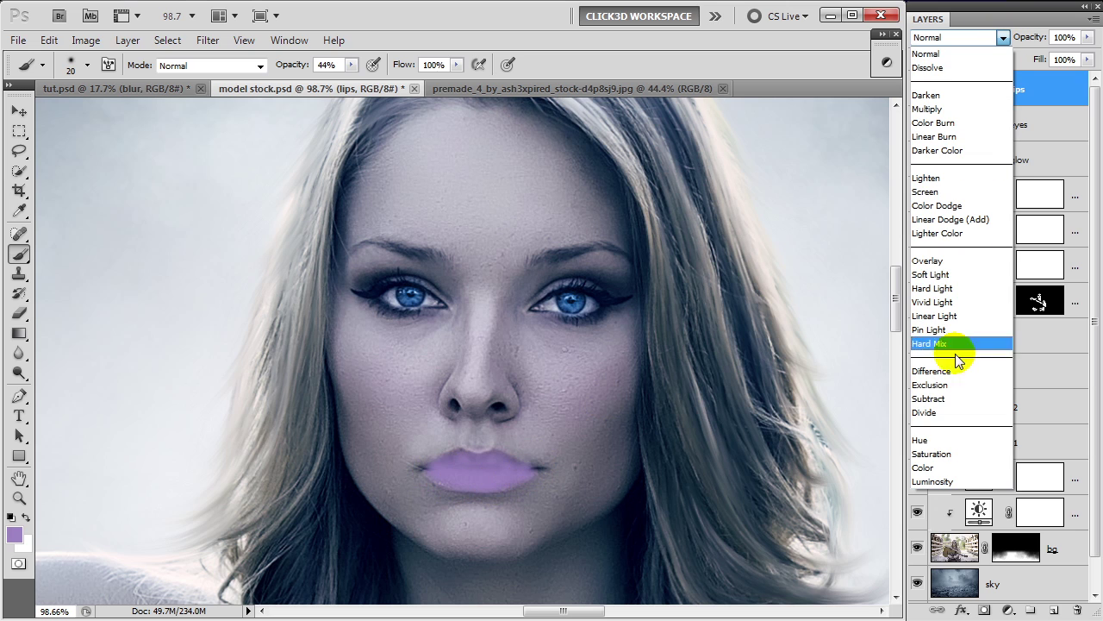
click(937, 471)
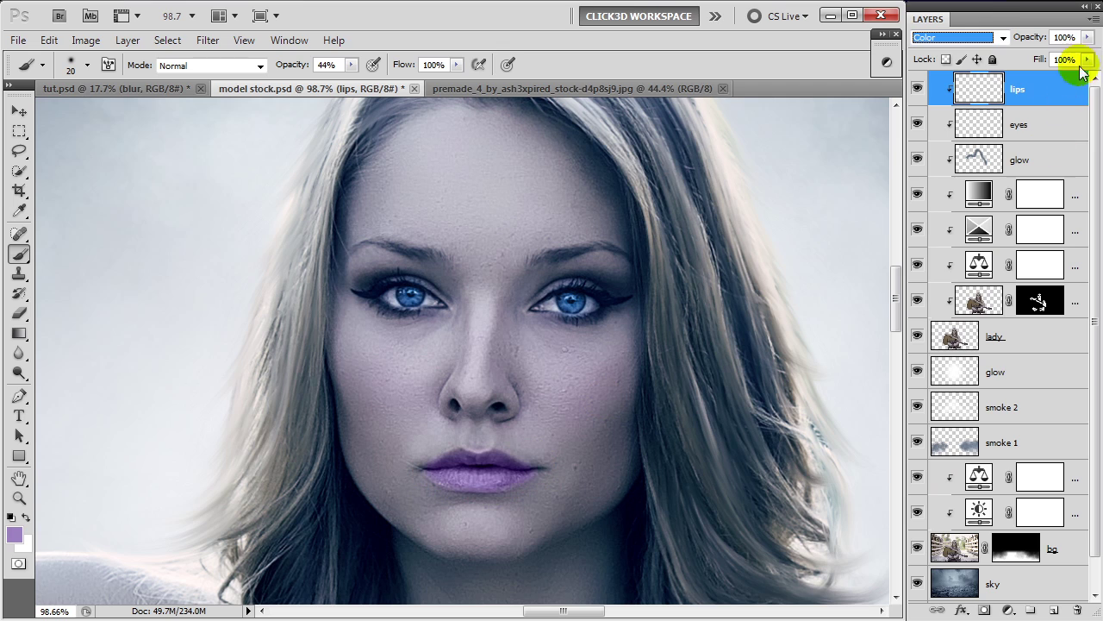
click(1087, 37)
drag(1079, 55, 1035, 59)
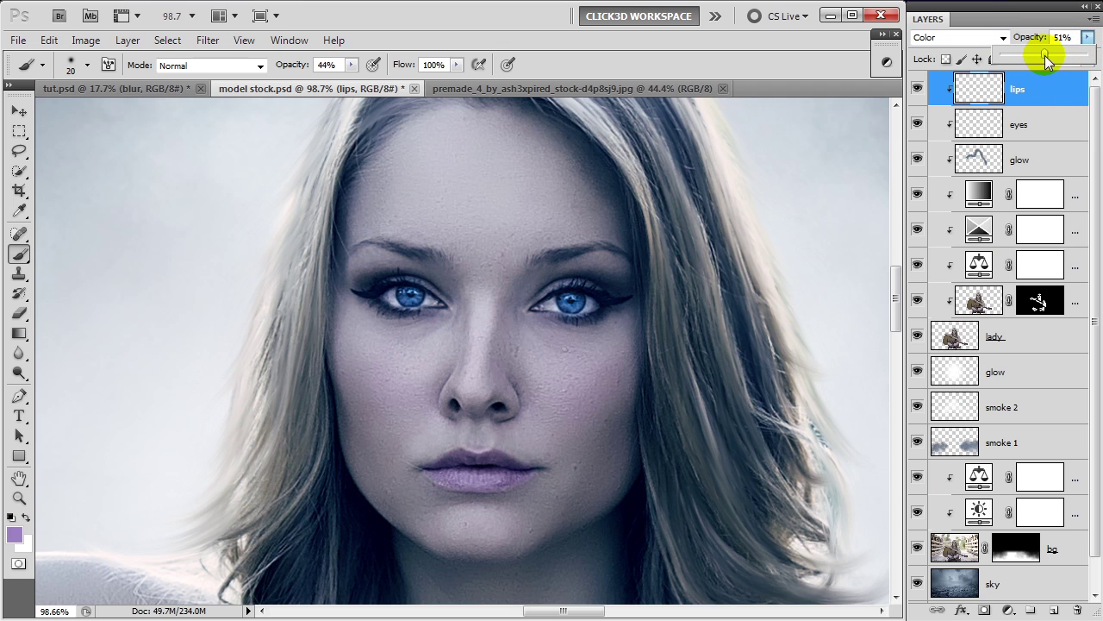
click(463, 475)
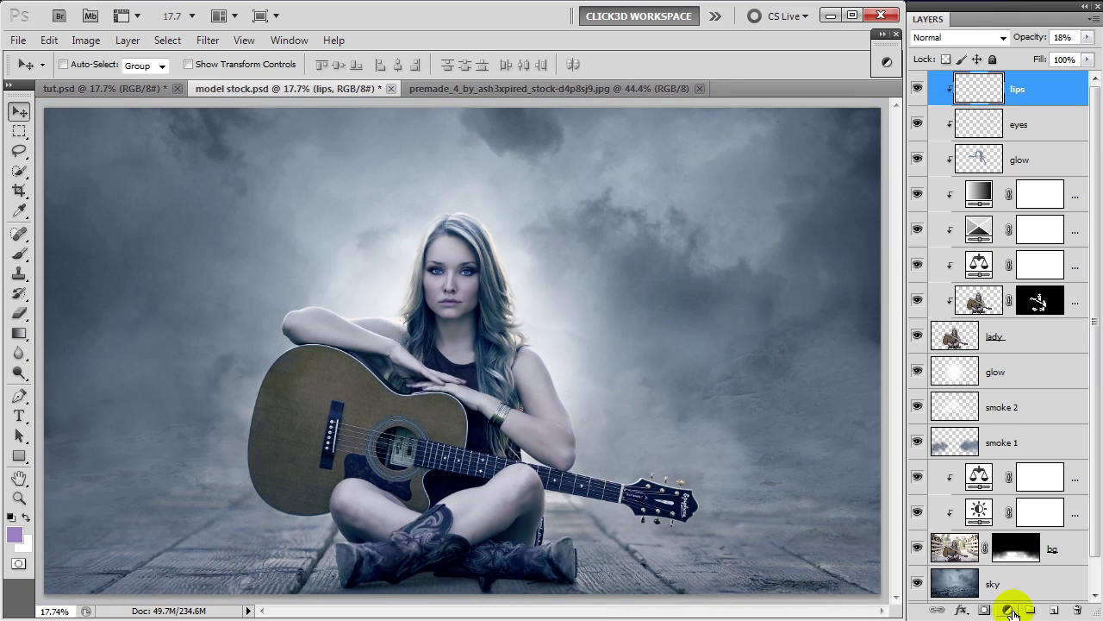
Add a Color Balance adjustment layer with midtones Cyan/Red -3 and Magenta/Green -6
click(1008, 610)
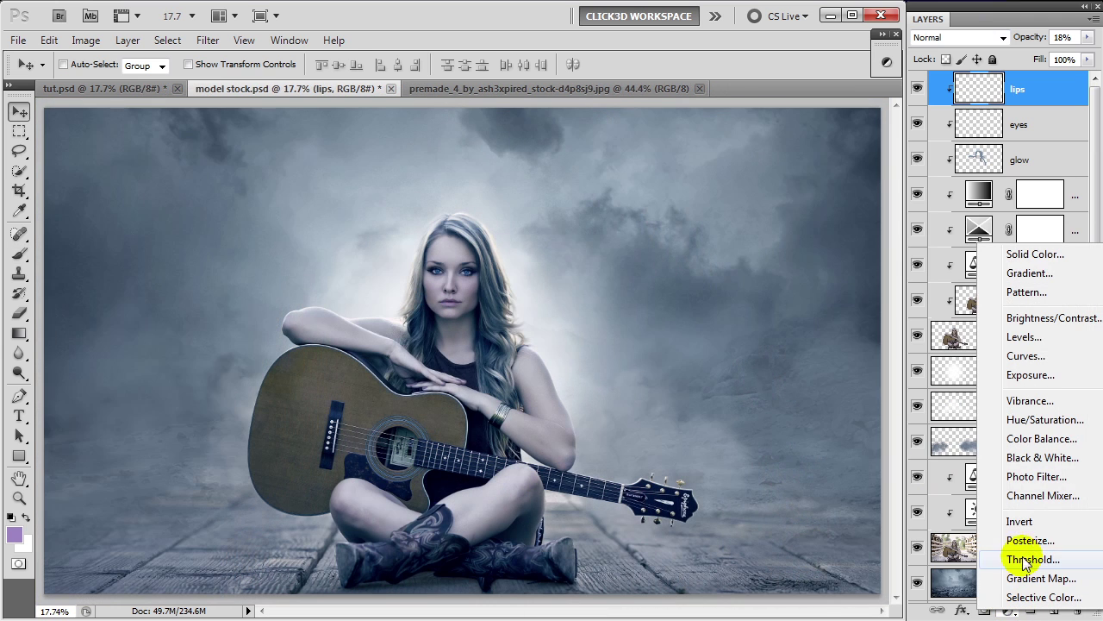
click(1039, 437)
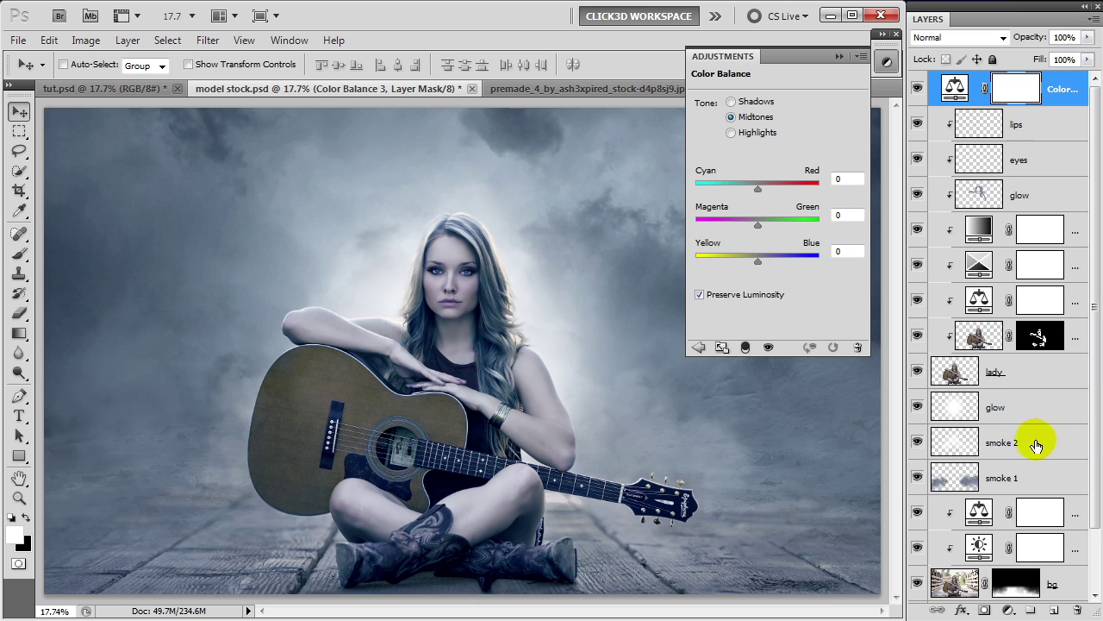
click(846, 178)
text(-3)
key(Tab)
text(-)
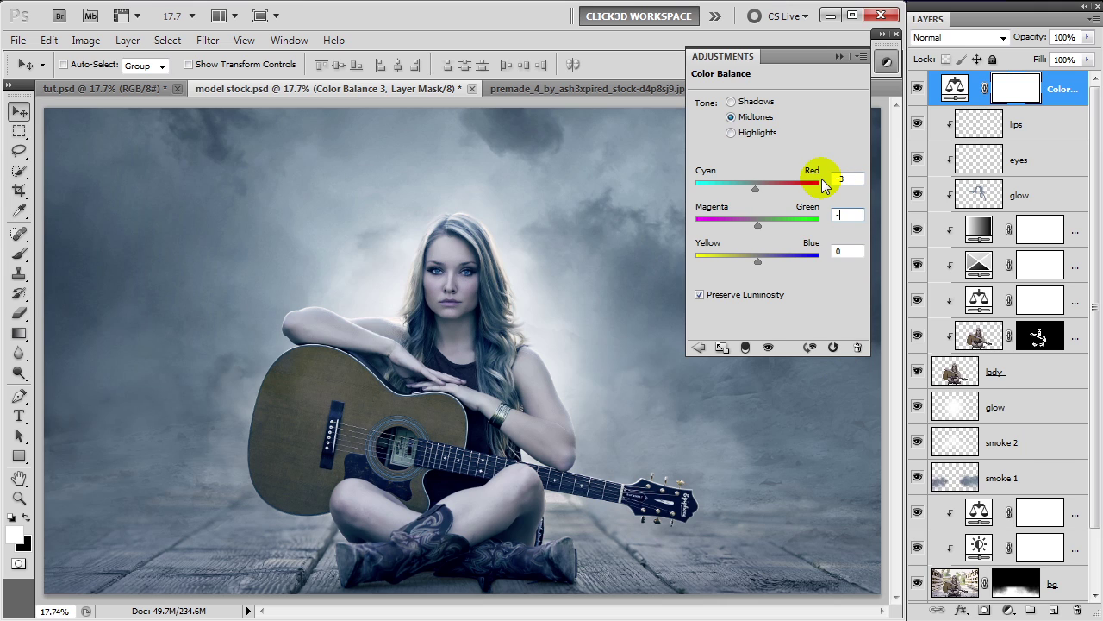
text(6)
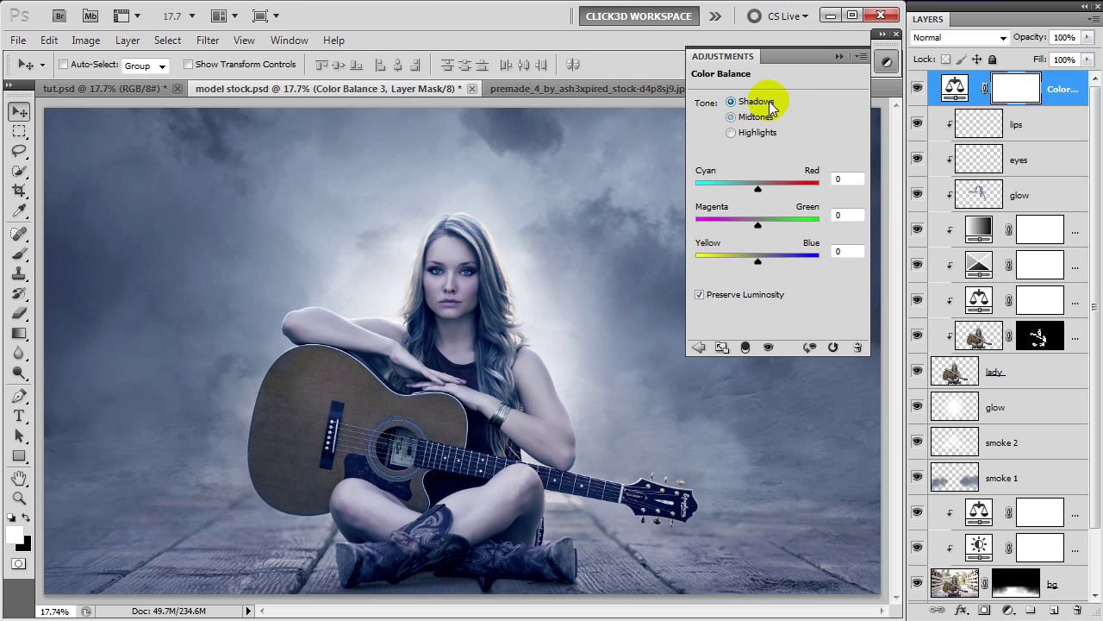
Set the Color Balance shadows to 12, 5 and -2
click(845, 179)
text(12)
key(Tab)
text(5)
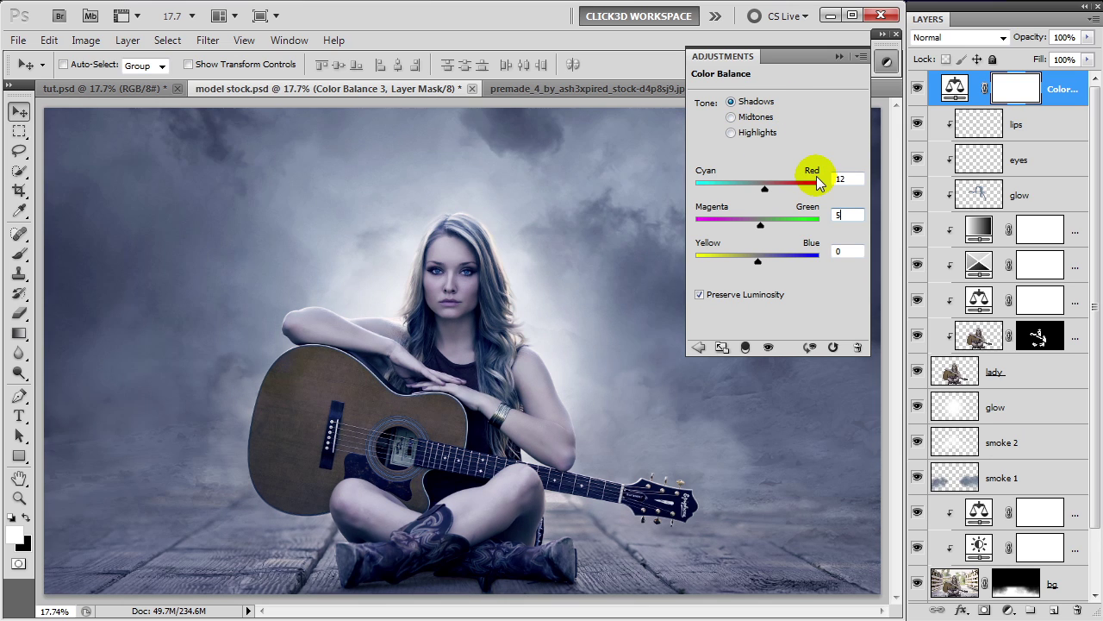
key(Tab)
text(-2)
Set the Color Balance highlights to -10, 3 and -3, then collapse the panel
click(757, 133)
click(848, 179)
text(-10)
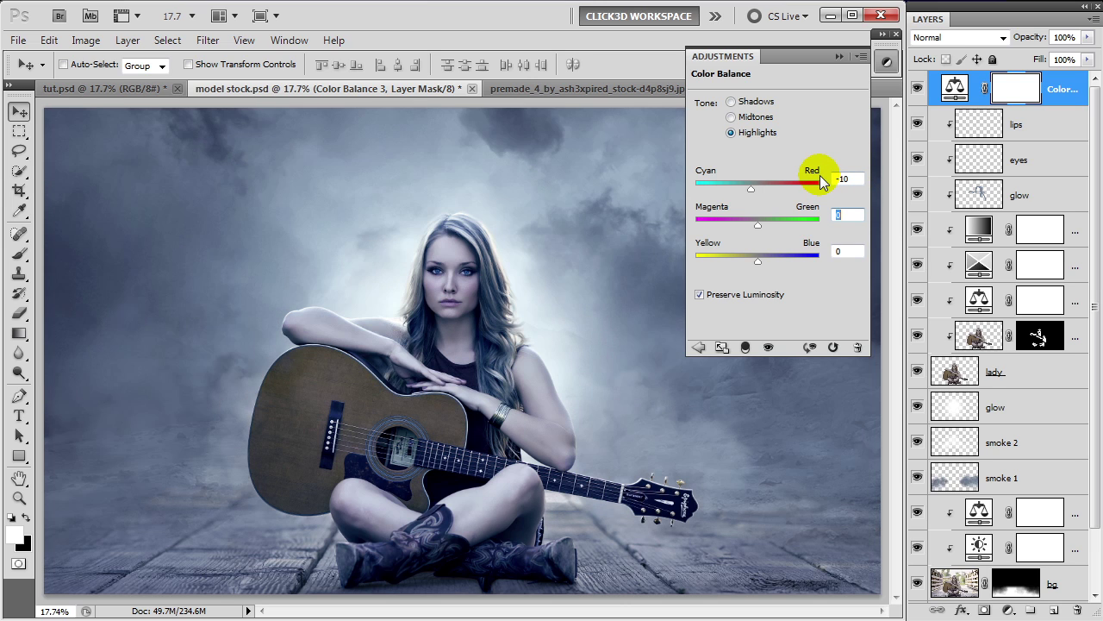
text(3)
key(Tab)
text(-3)
click(841, 55)
click(1007, 609)
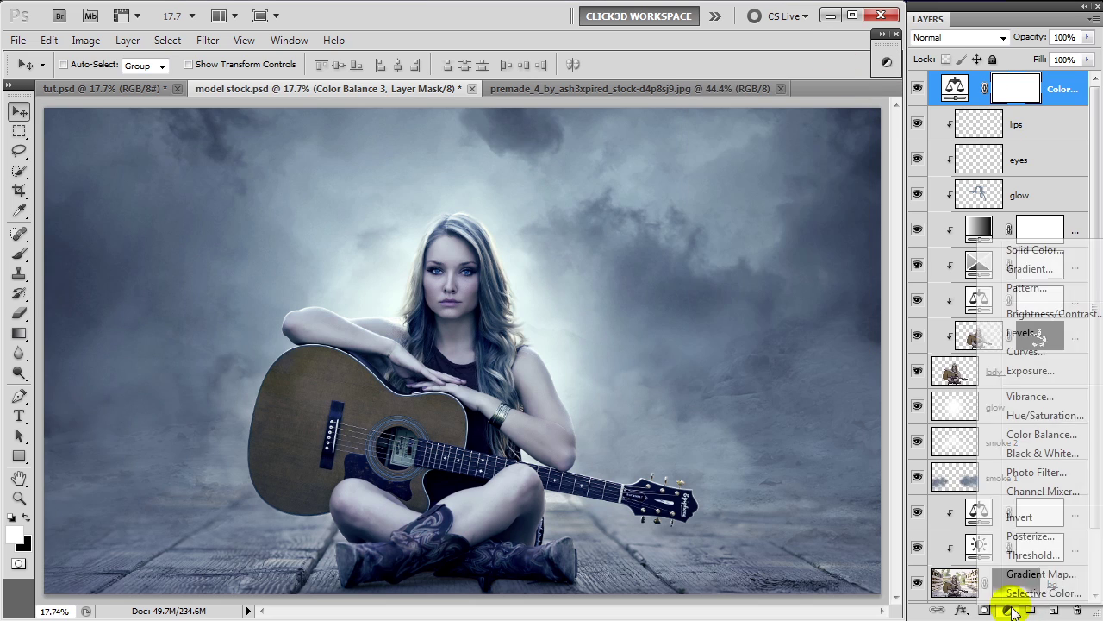
Add a Selective Color layer with Reds cyan 26, then adjust the Greens cyan amount
click(1025, 595)
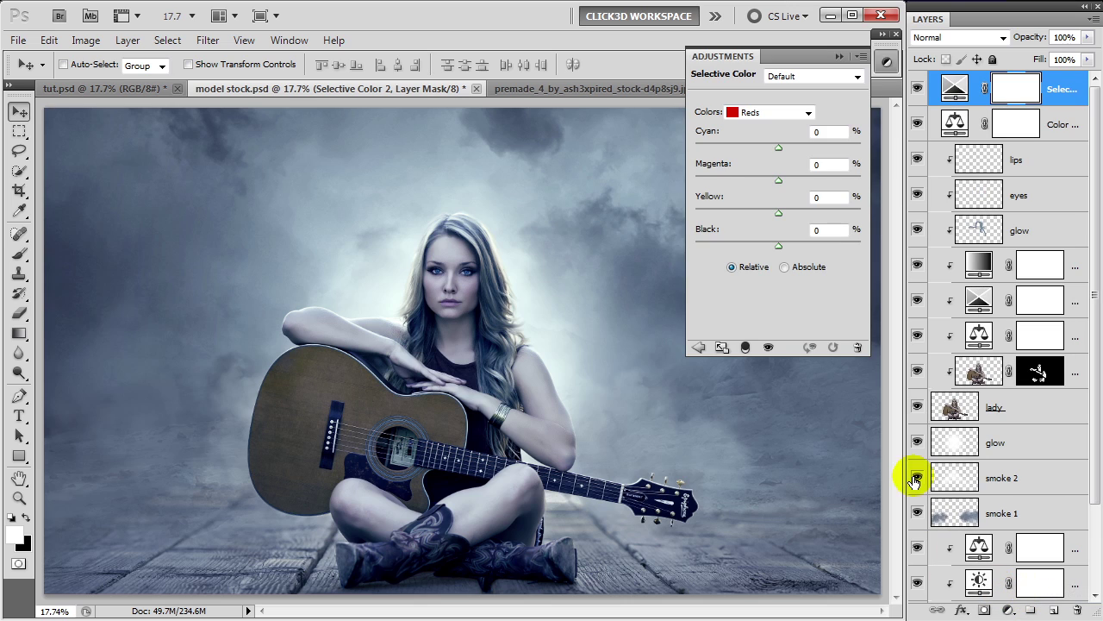
click(838, 131)
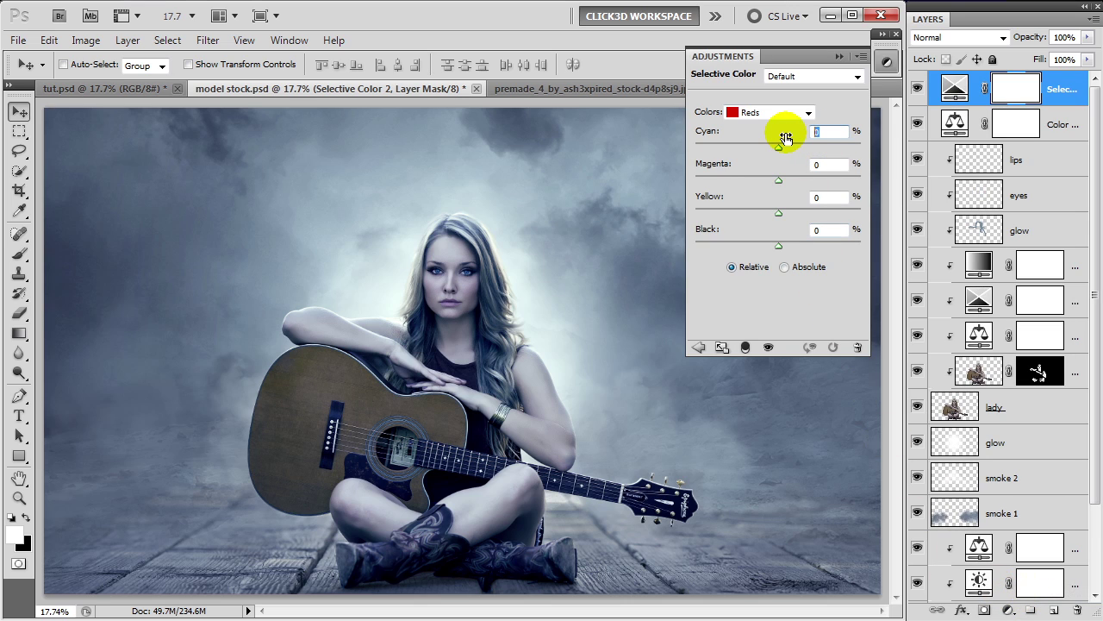
text(26)
key(Return)
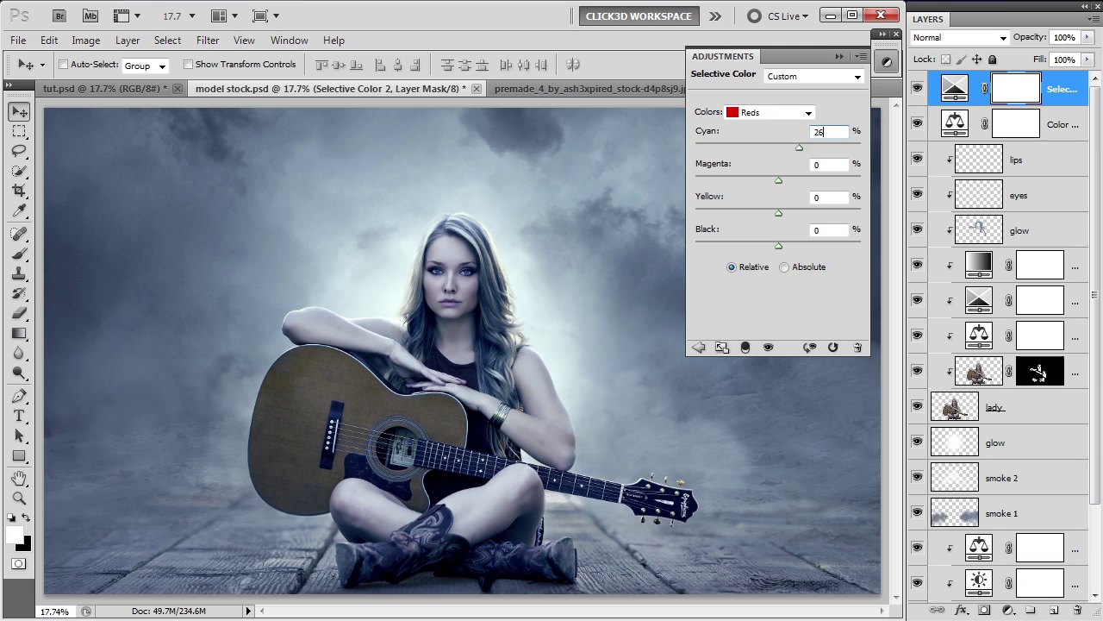
click(798, 118)
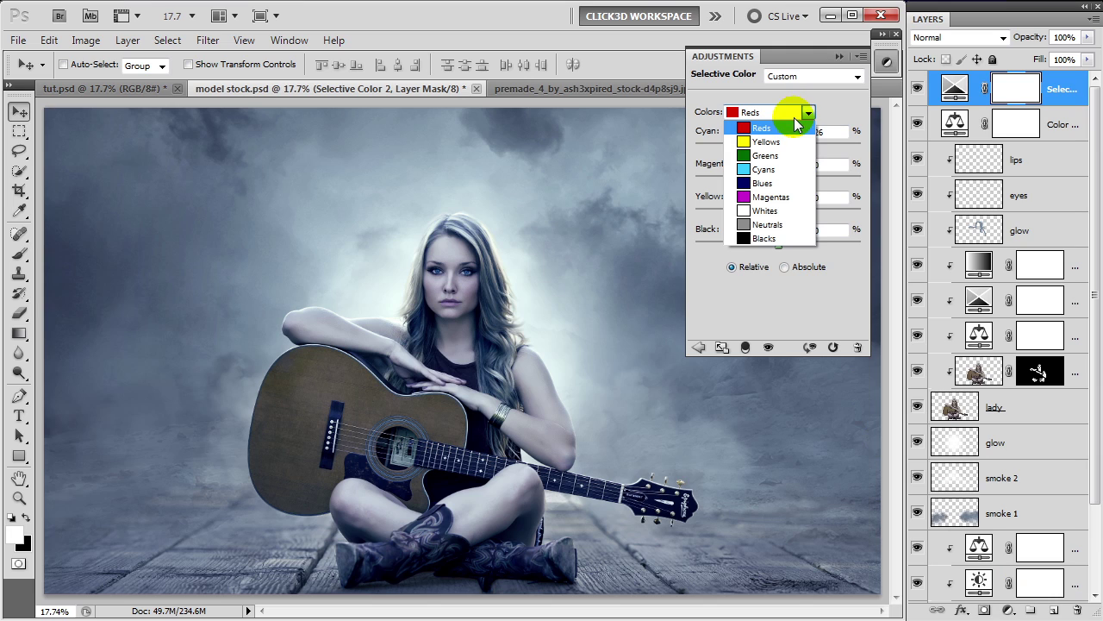
click(775, 156)
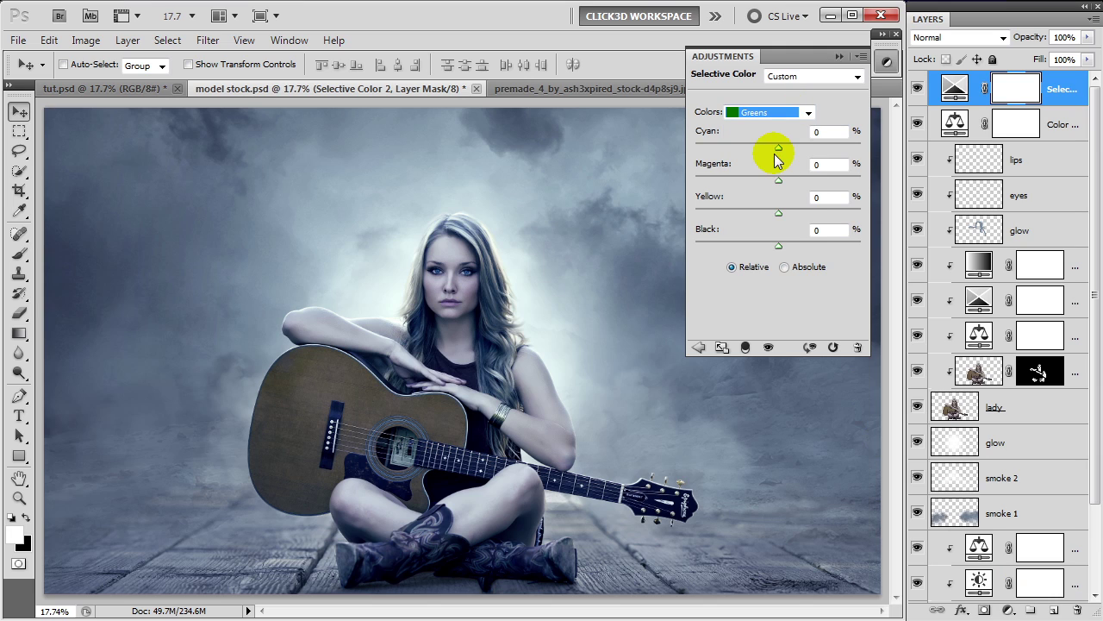
click(830, 131)
text(-)
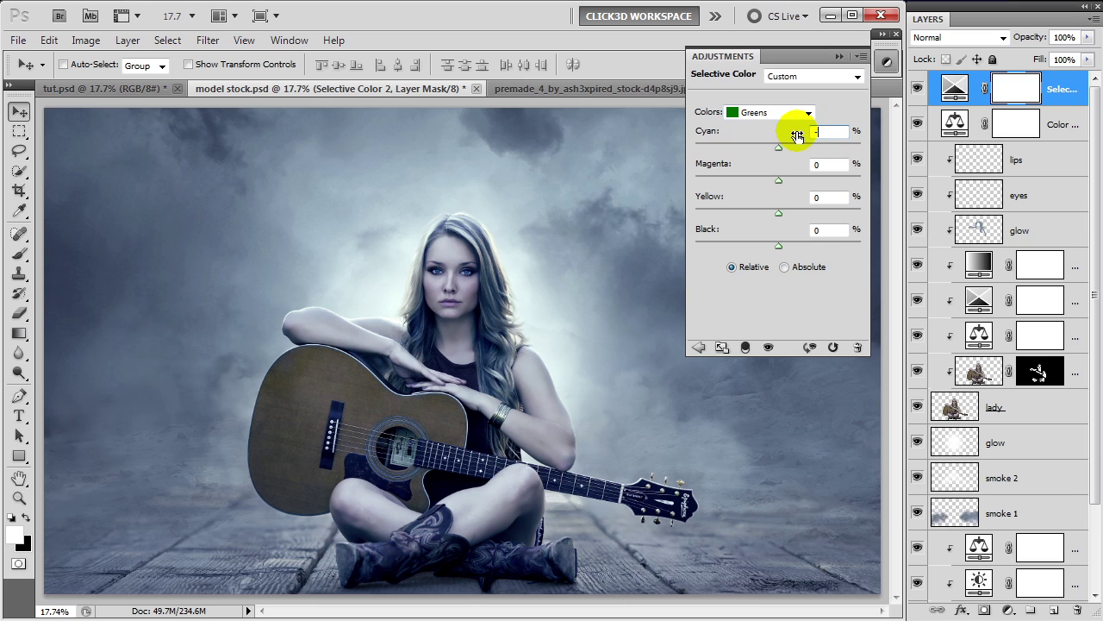
text(20)
text(6)
text(2)
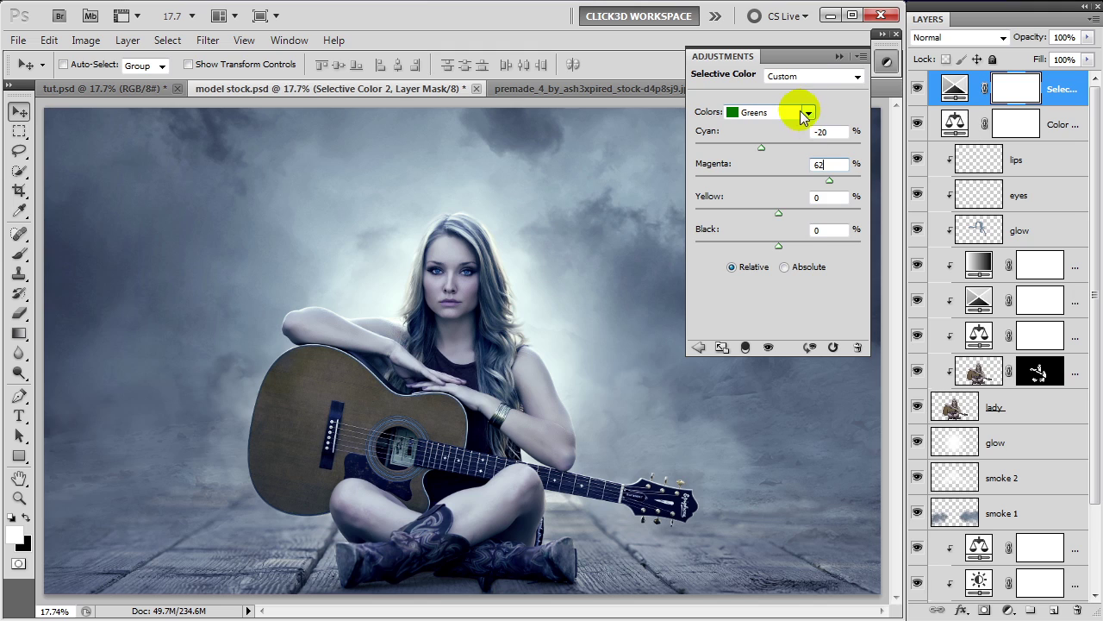
Adjust the Selective Color cyan amounts for the Cyans and Blues ranges
click(806, 112)
click(766, 168)
click(828, 132)
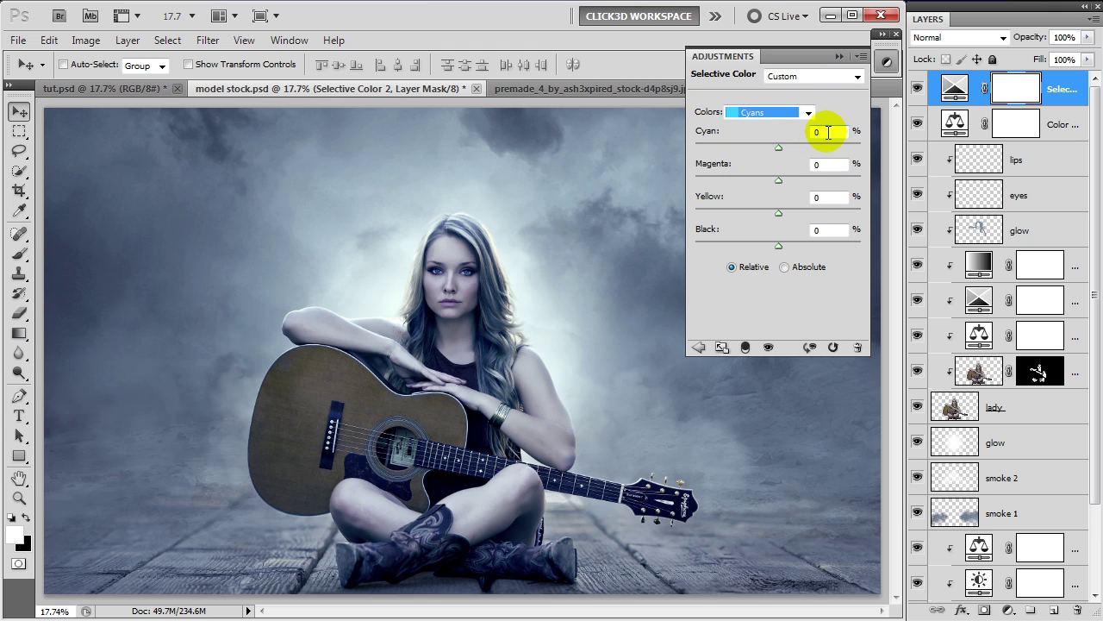
click(832, 132)
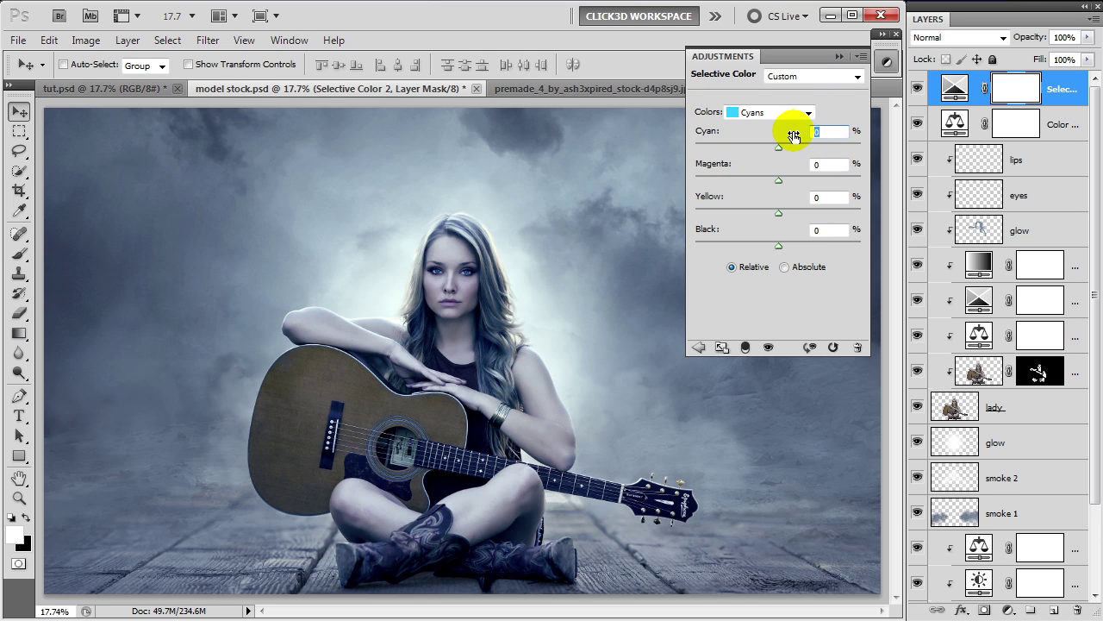
text(14)
text(32)
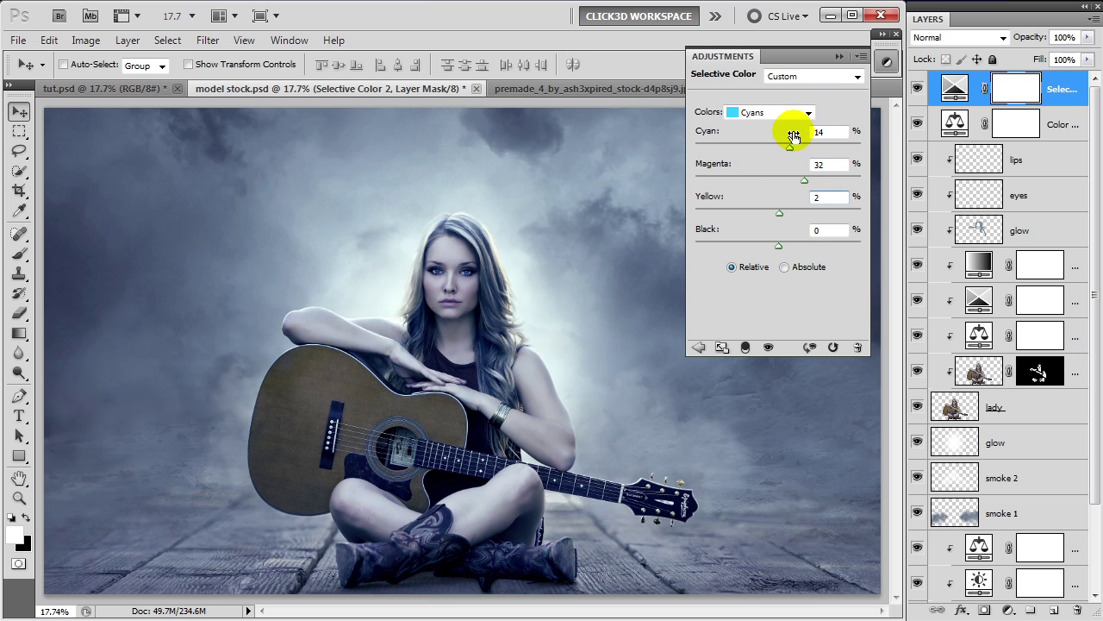
text(6)
click(808, 113)
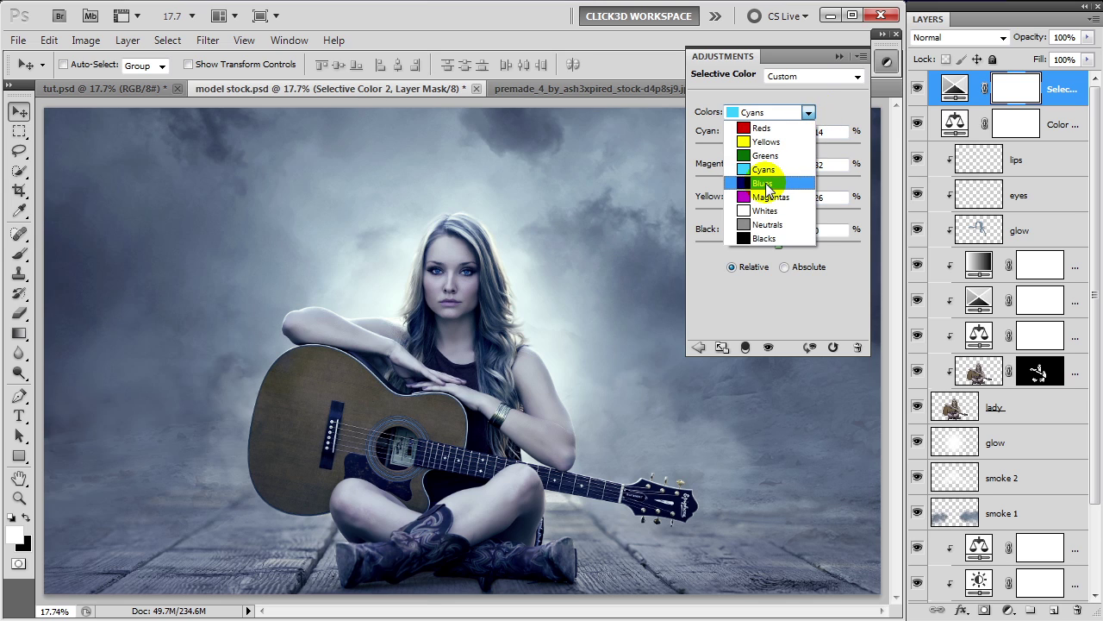
click(766, 185)
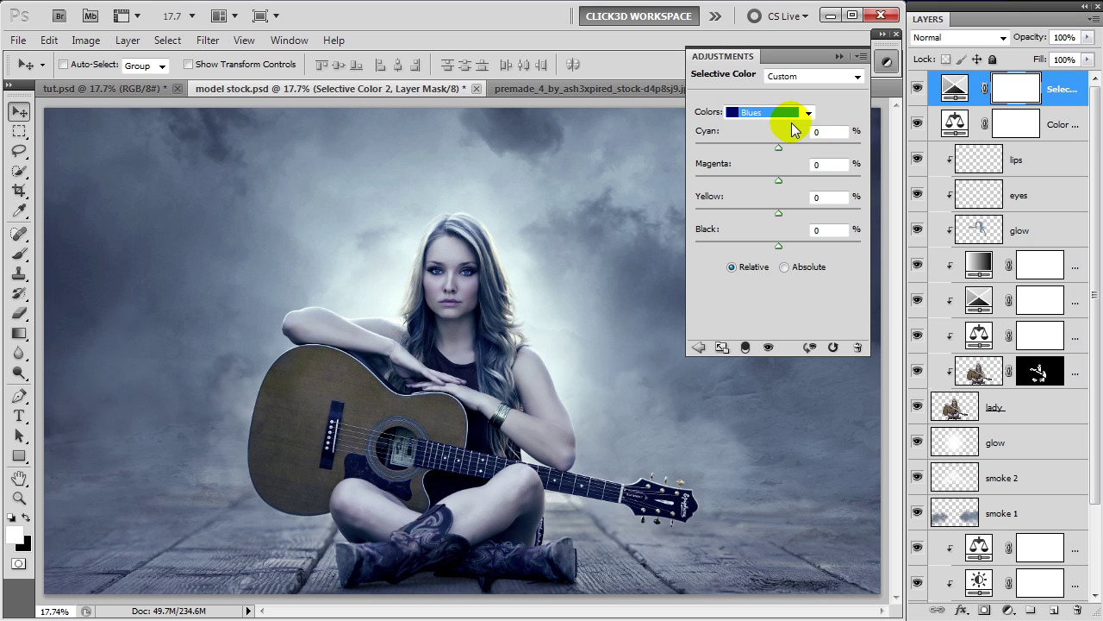
click(824, 131)
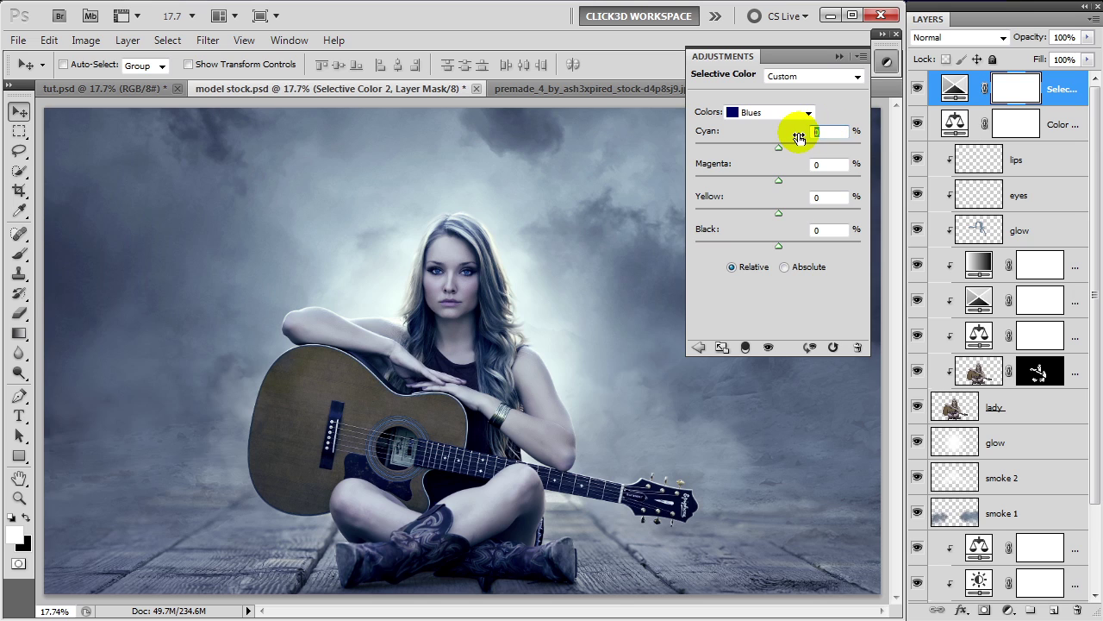
text(31)
text(6)
text(13)
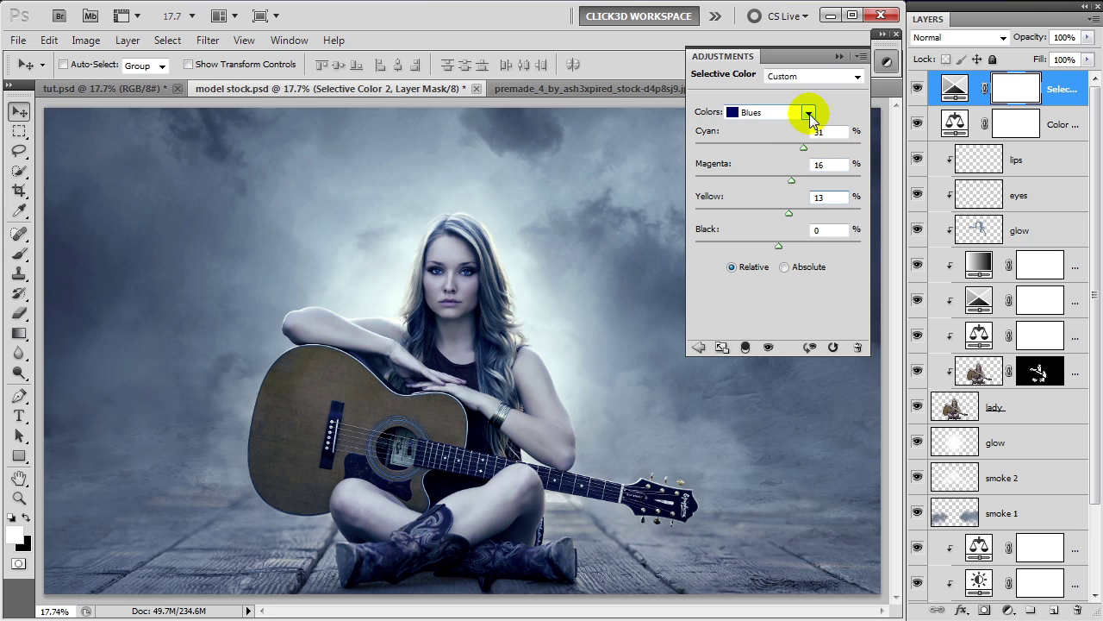
Set the Magentas range to 7 and enter new Whites range values
click(808, 114)
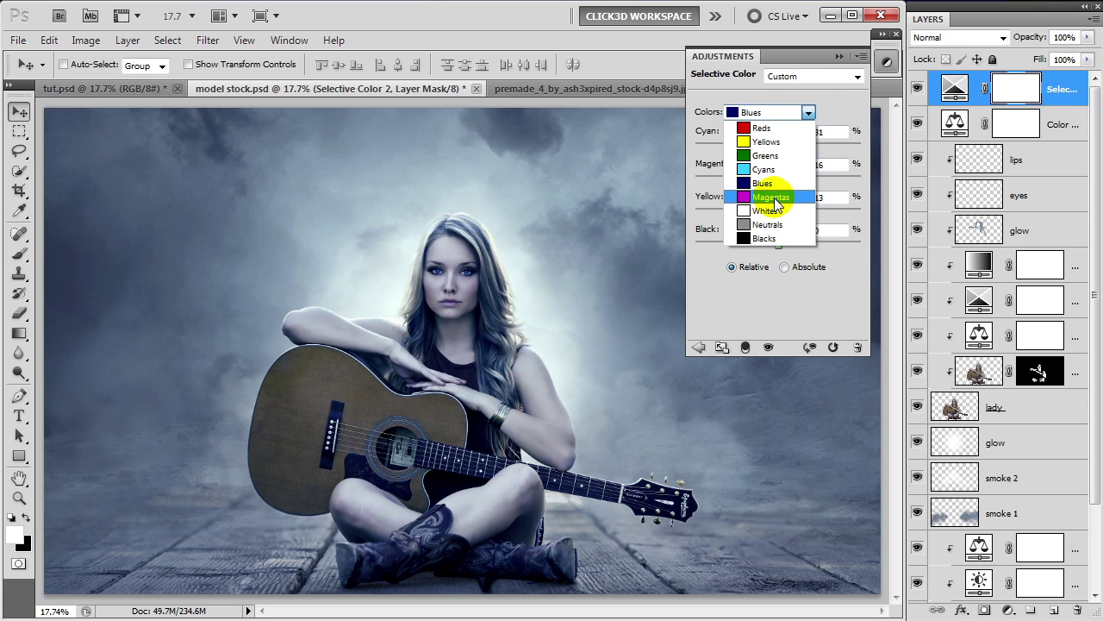
click(774, 200)
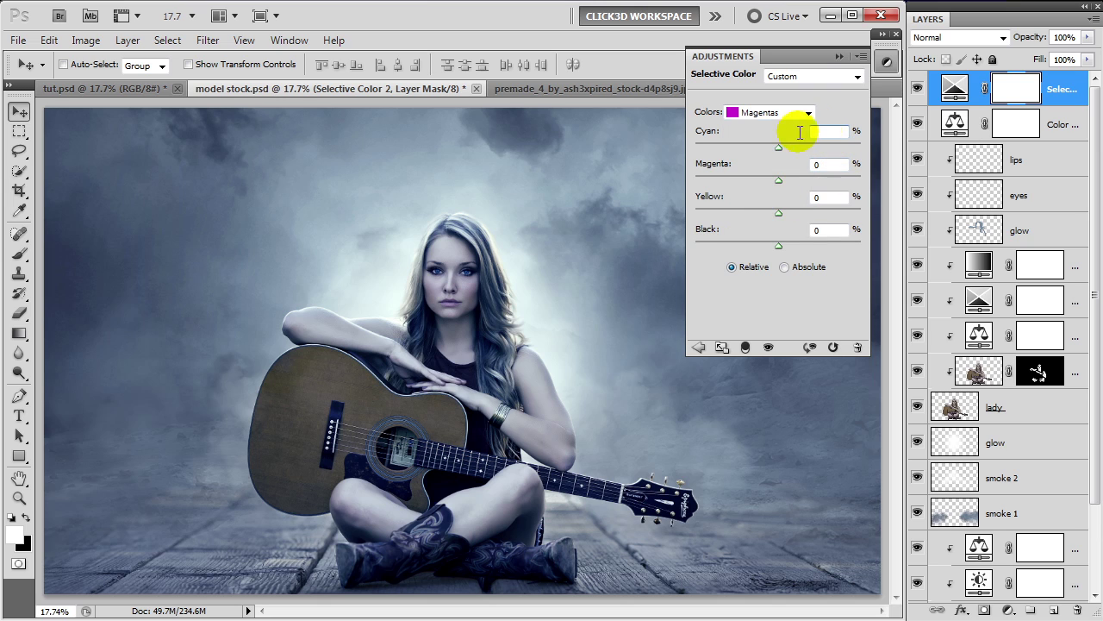
text(7)
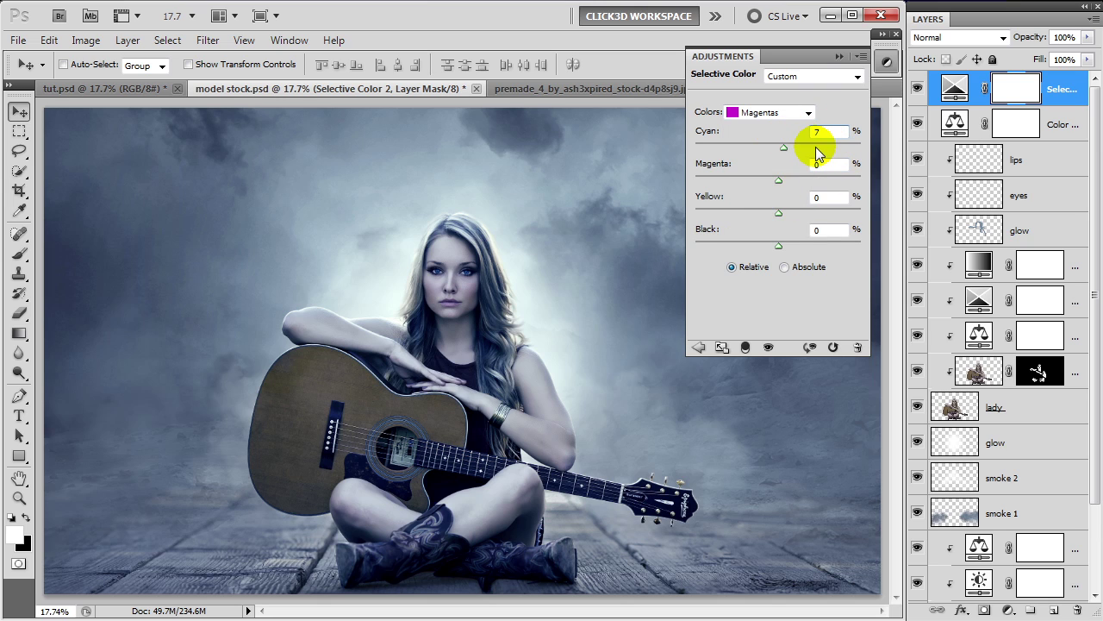
click(809, 113)
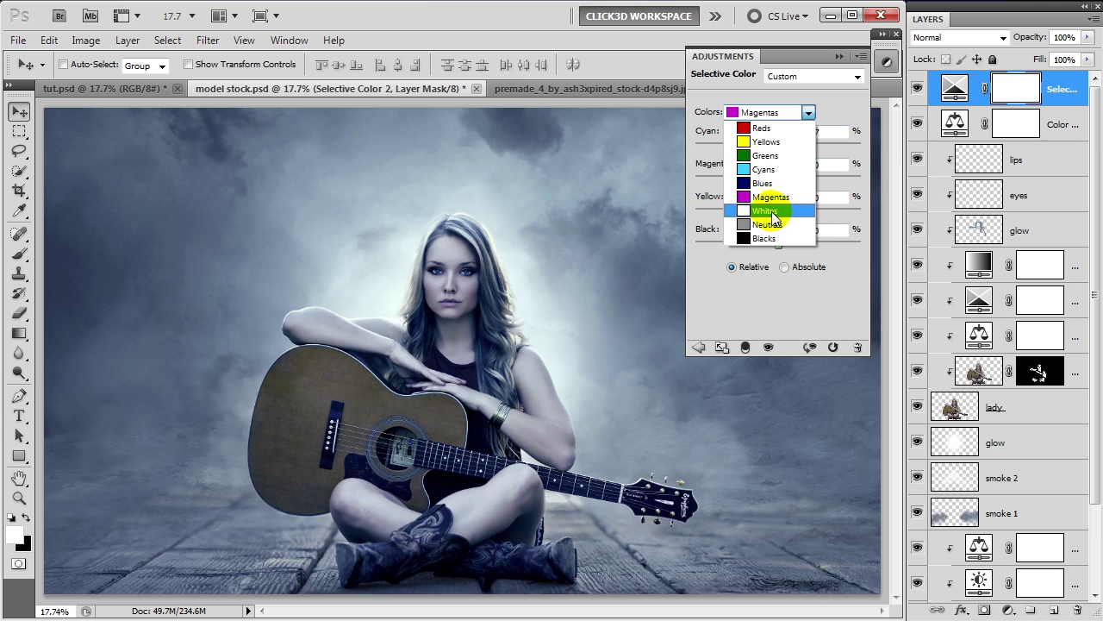
click(773, 216)
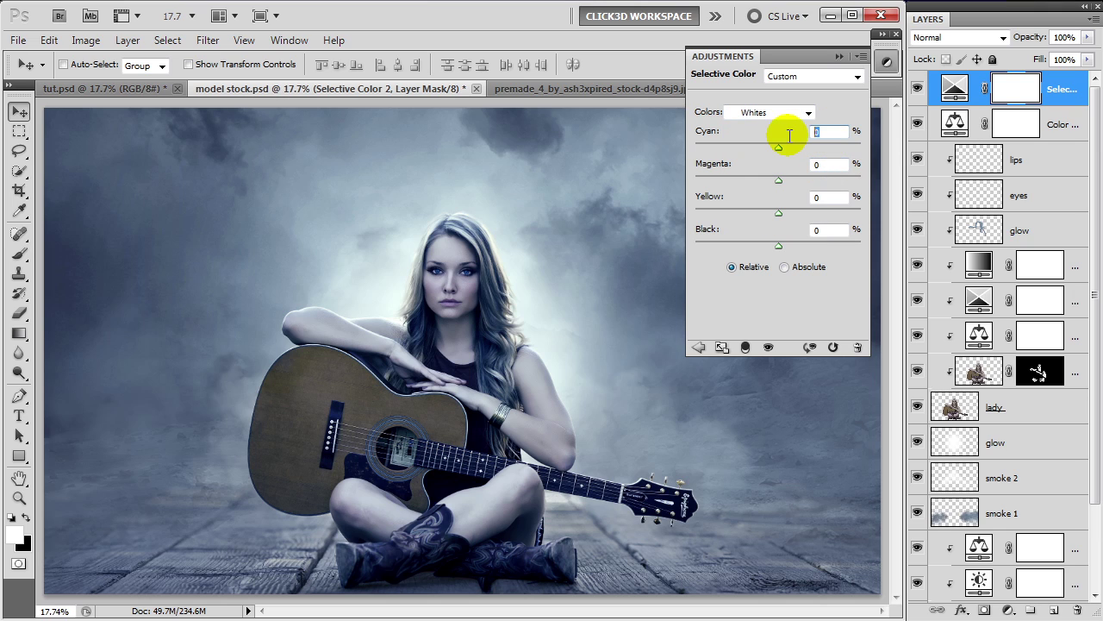
text(23)
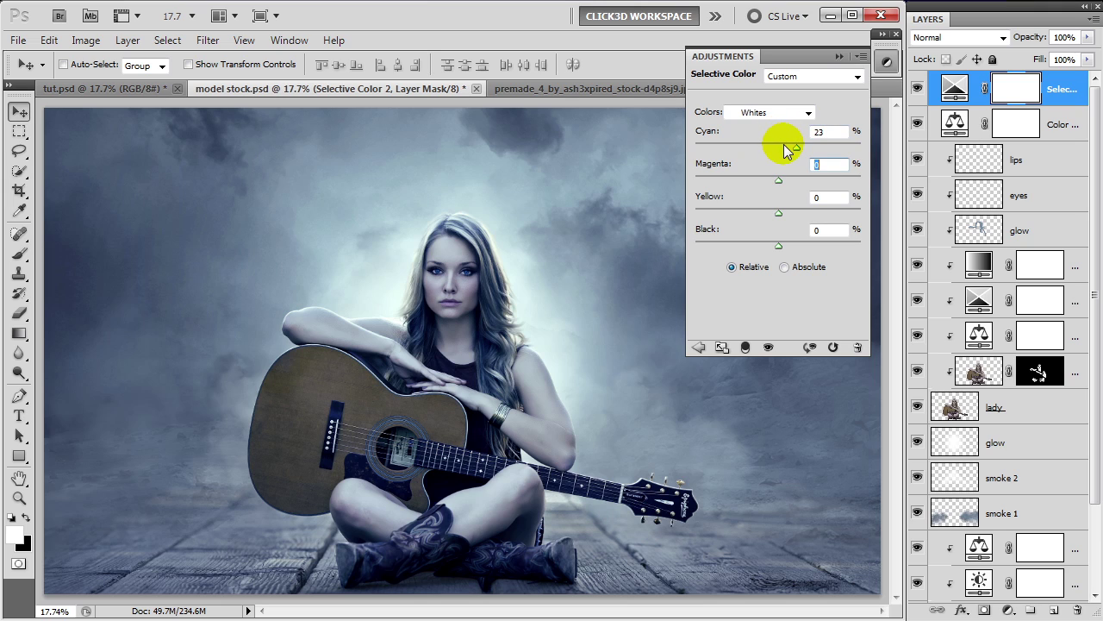
text(11)
click(786, 160)
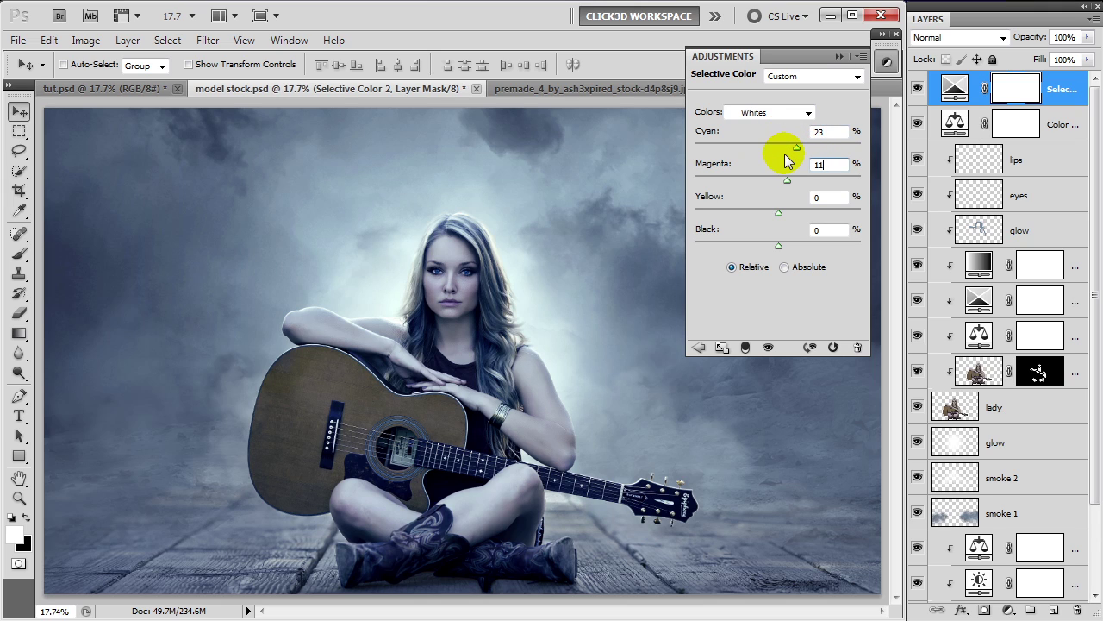
text(1)
text(6)
text(5)
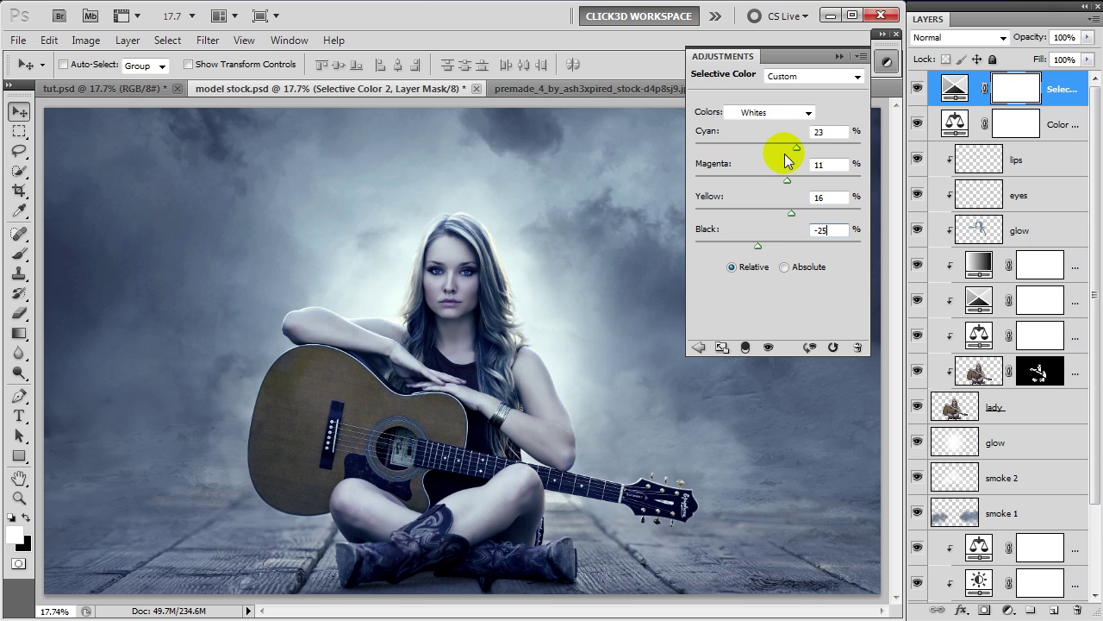
Set Neutrals black to 1 and Blacks cyan and magenta to 2, then collapse the panel
click(809, 116)
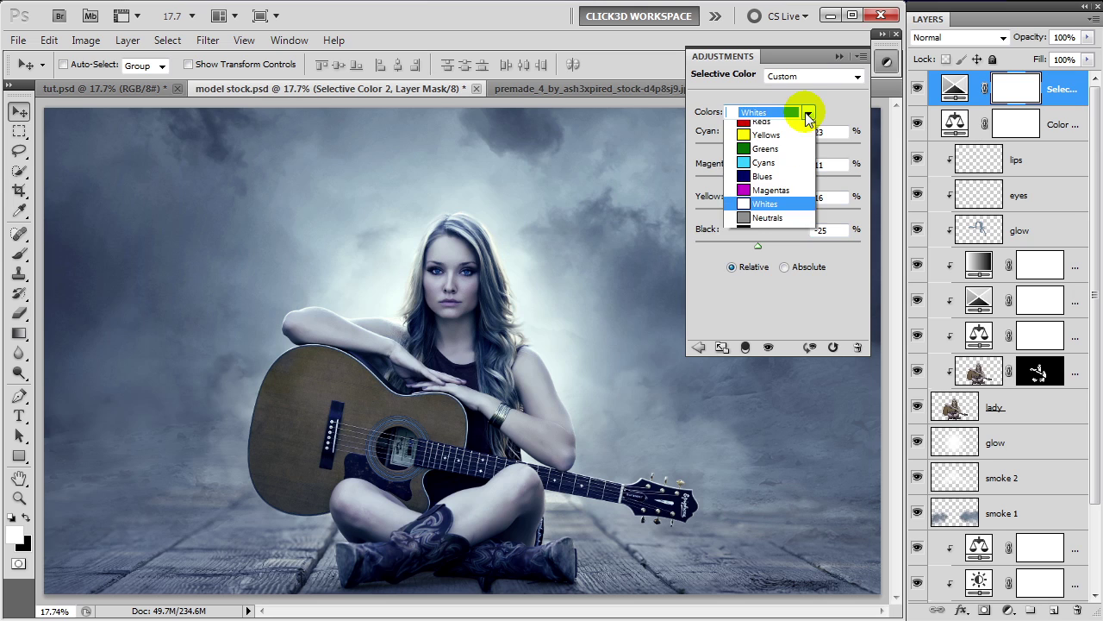
click(787, 226)
key(Up)
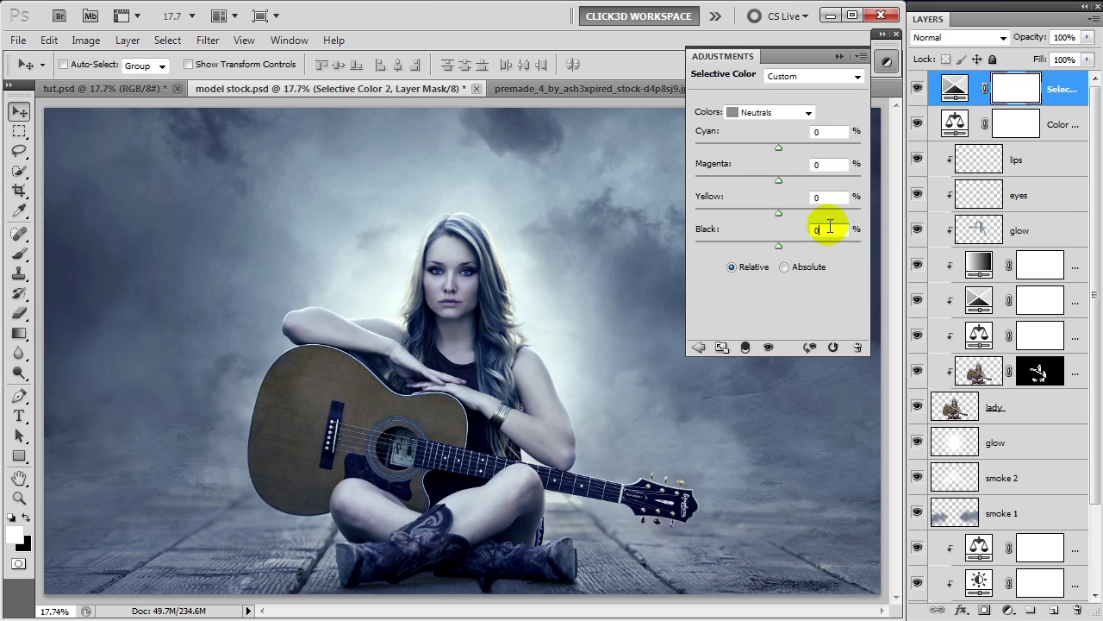
click(808, 113)
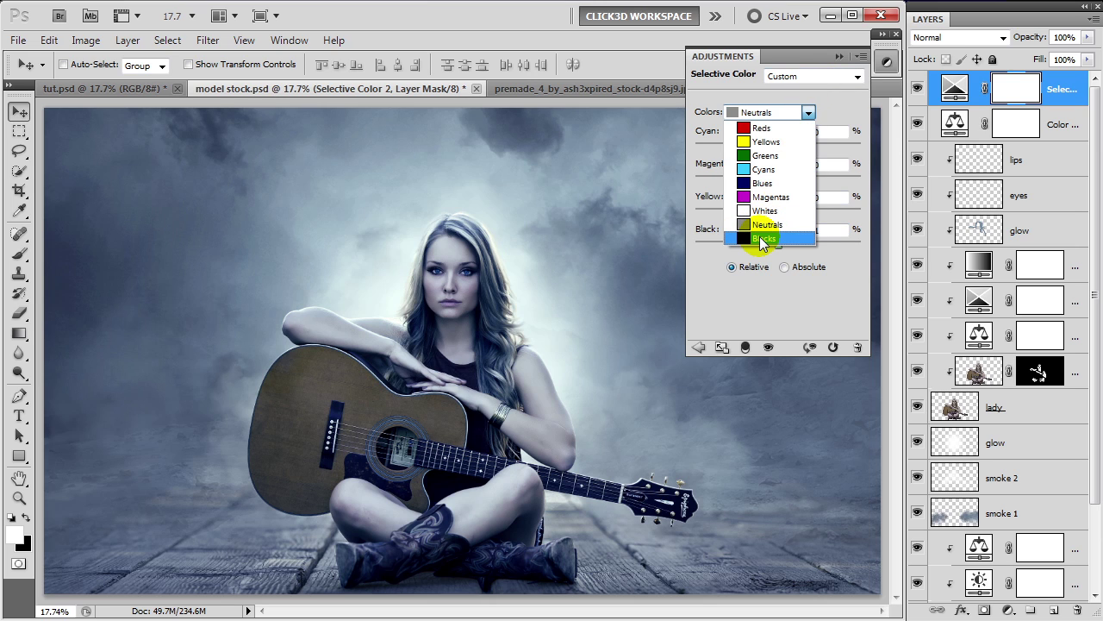
click(762, 238)
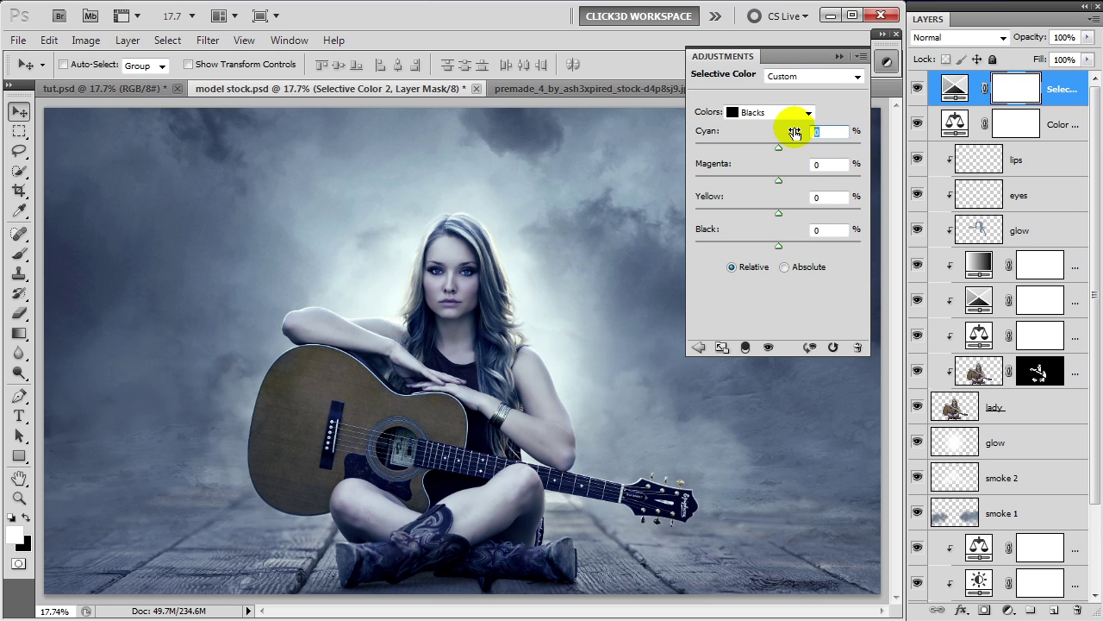
text(2)
key(Tab)
text(2)
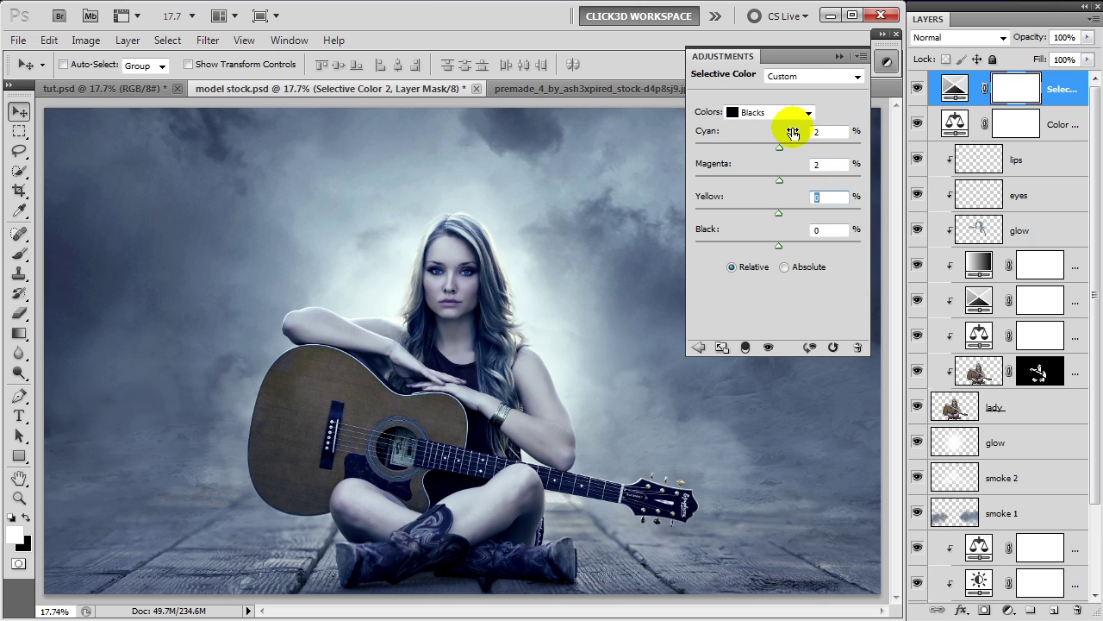
click(840, 56)
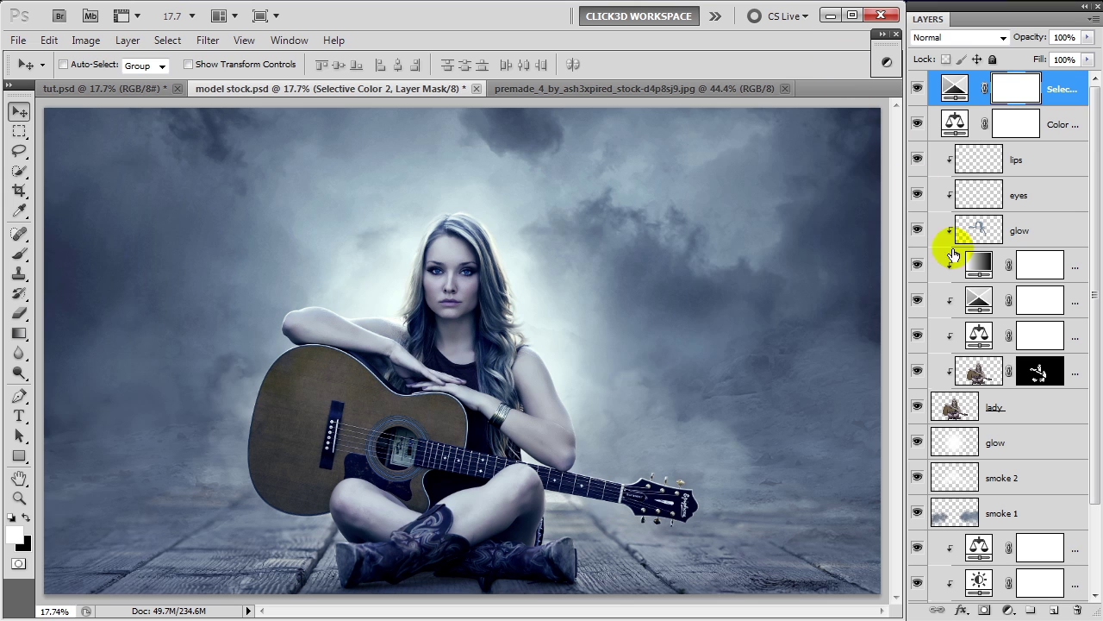
Add a Gradient Map adjustment layer running from #4d3d72 purple to white
click(1008, 610)
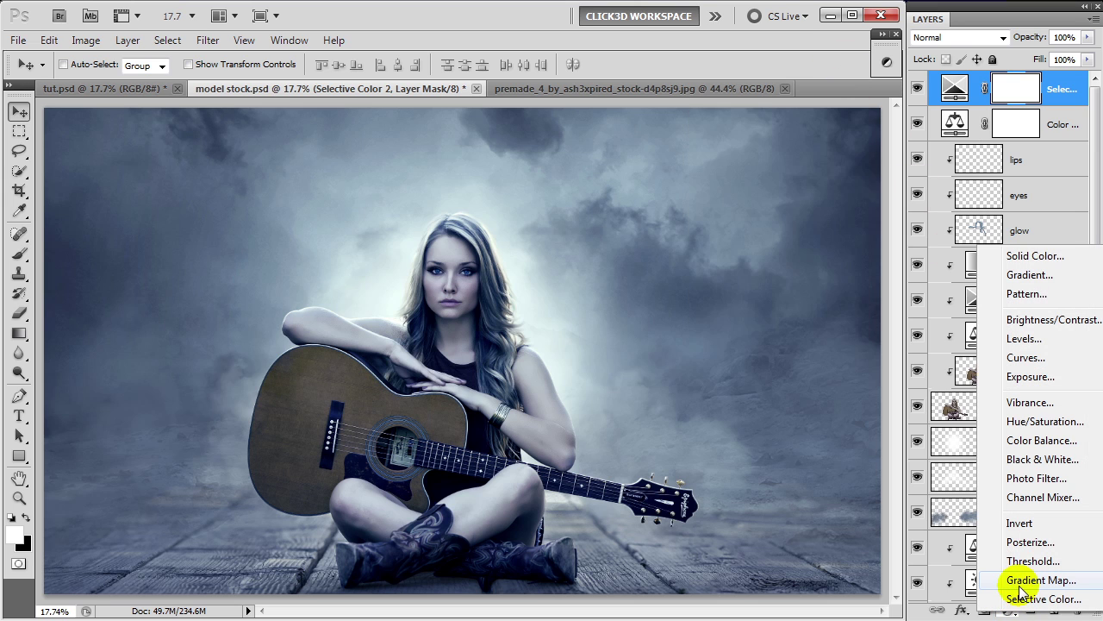
click(1026, 580)
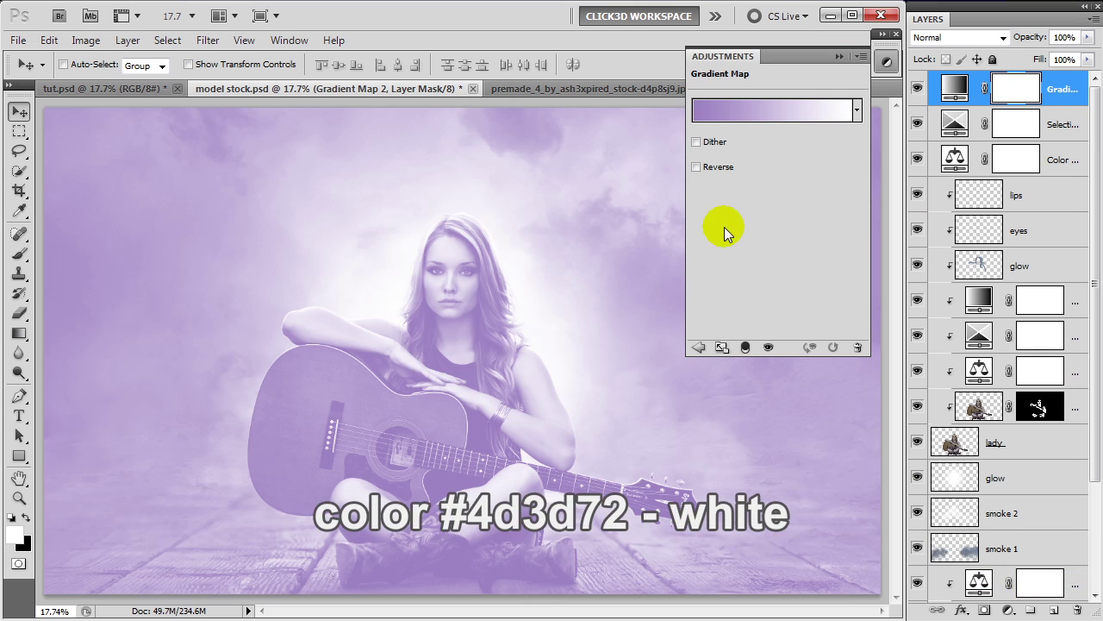
click(837, 57)
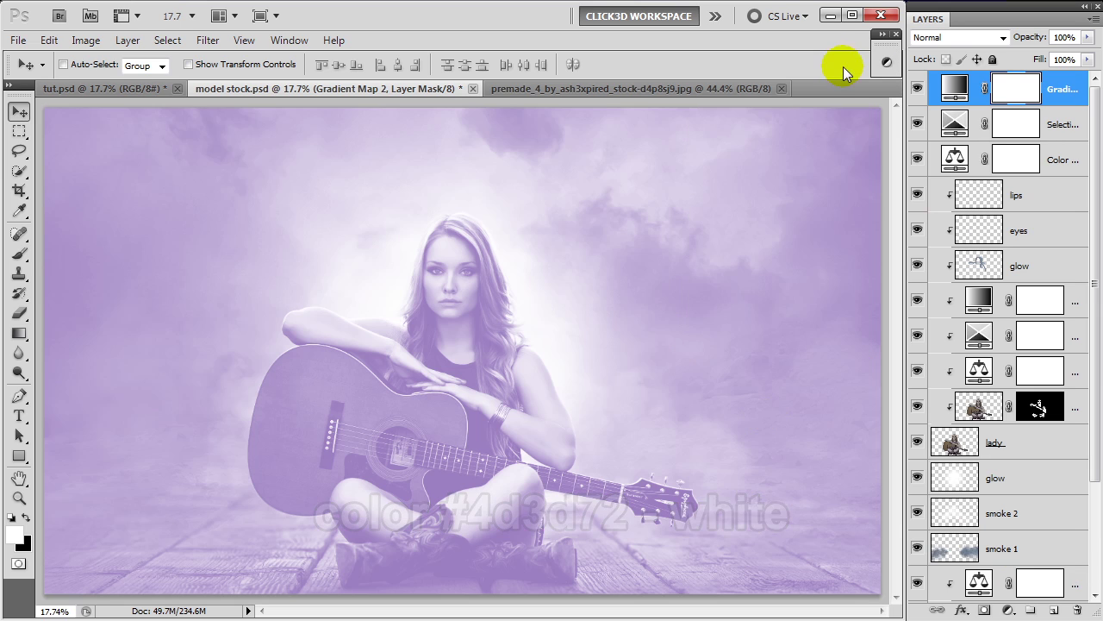
Blend the Gradient Map layer in Soft Light at 20% opacity
click(974, 39)
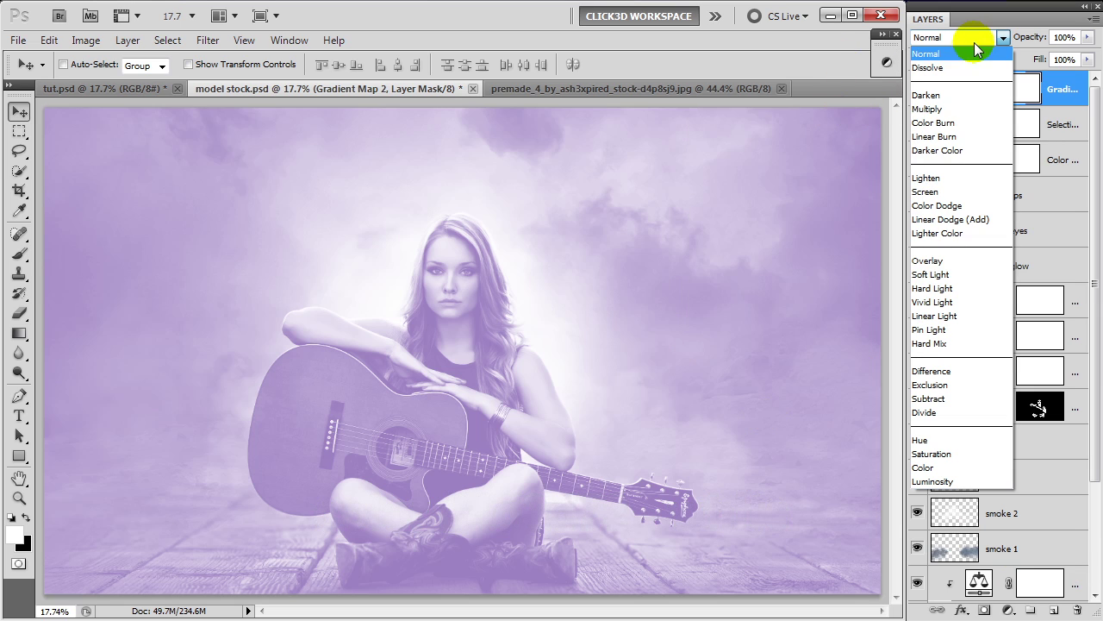
click(942, 274)
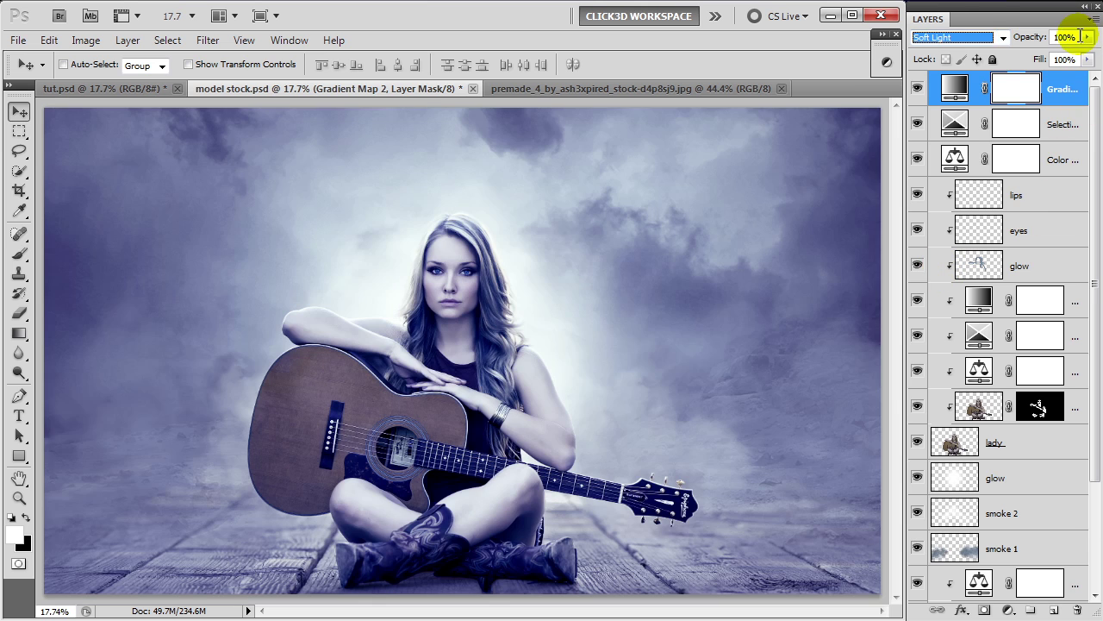
click(1036, 41)
text(20)
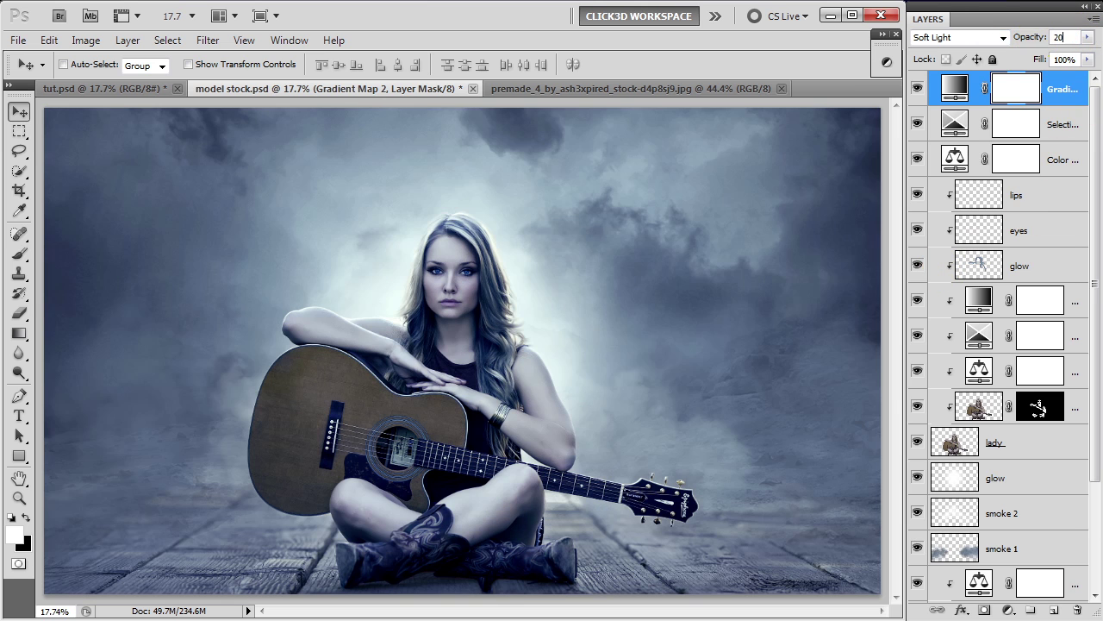
key(Return)
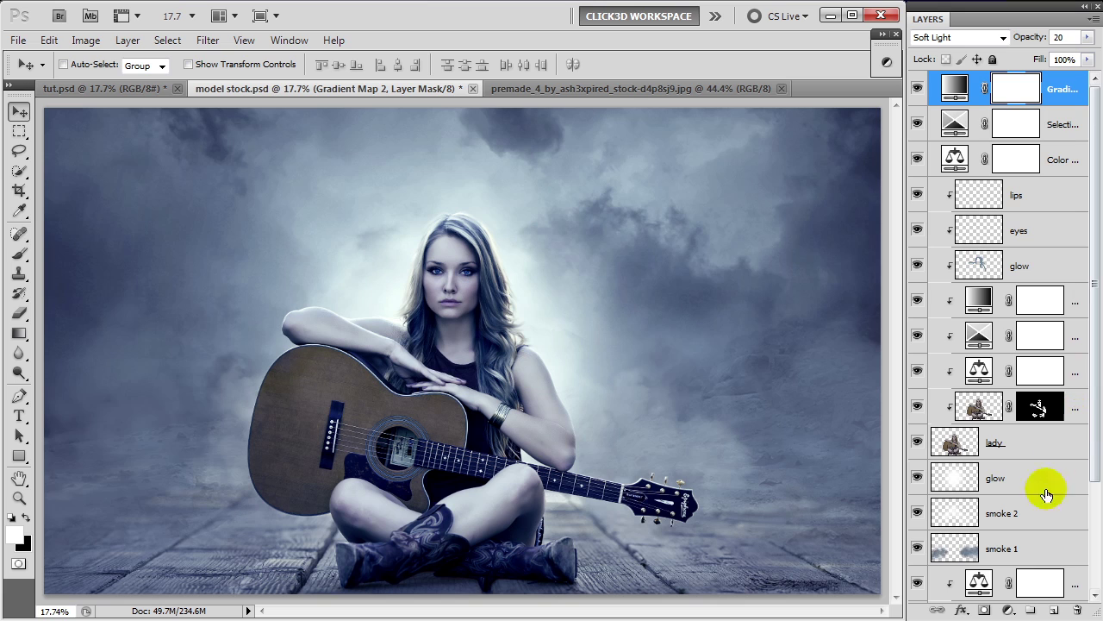
click(1008, 610)
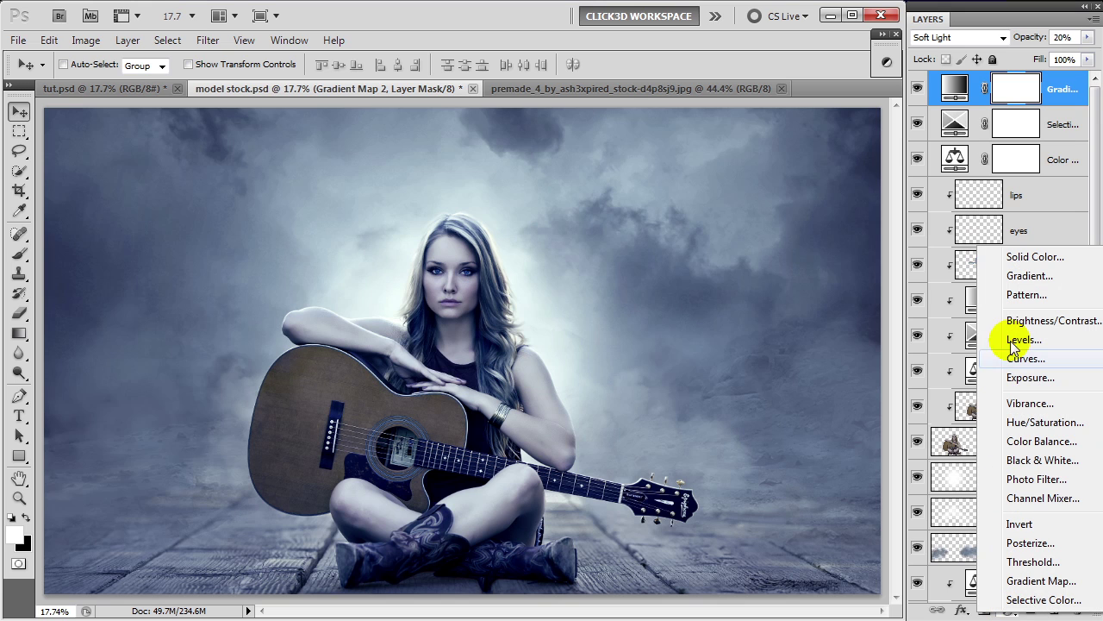
Add a Gradient Fill layer whose gradient's left stop is black
click(1030, 277)
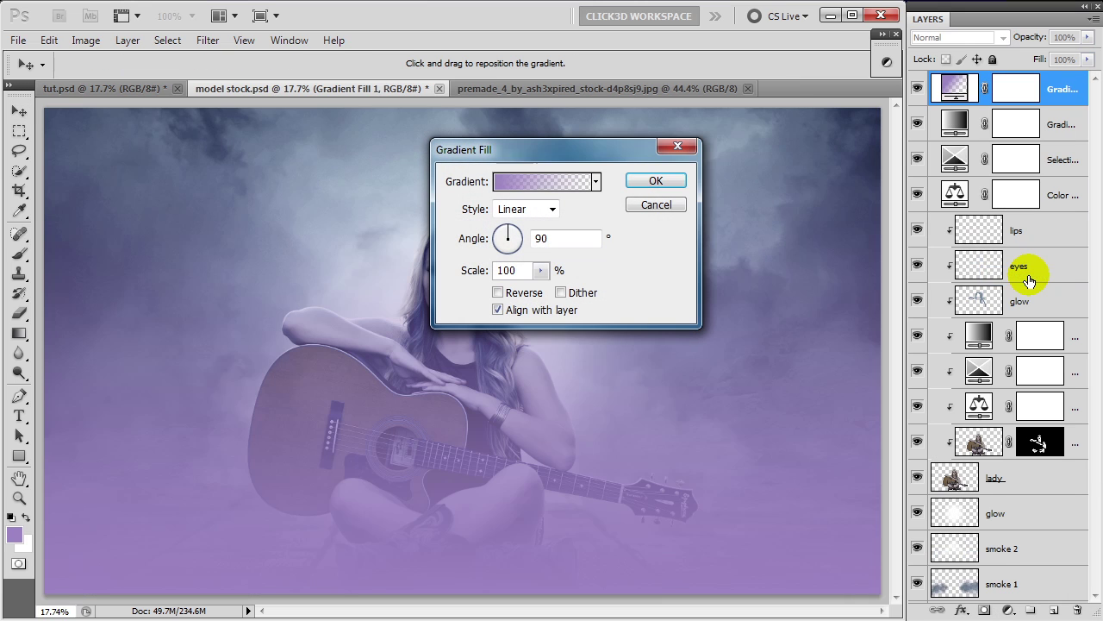
click(520, 183)
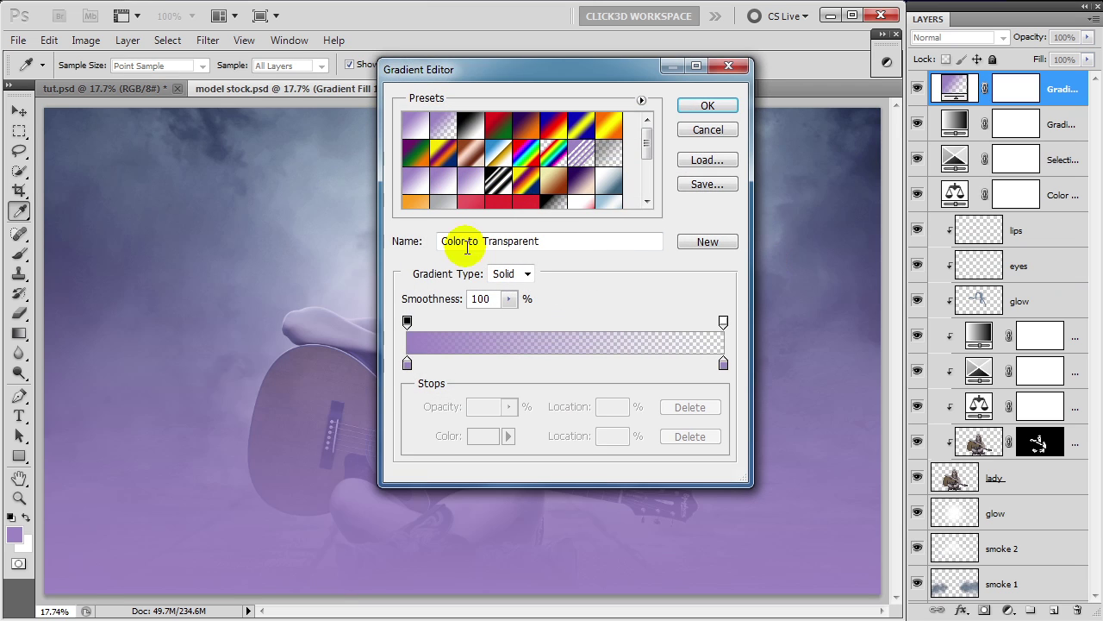
click(407, 364)
click(483, 436)
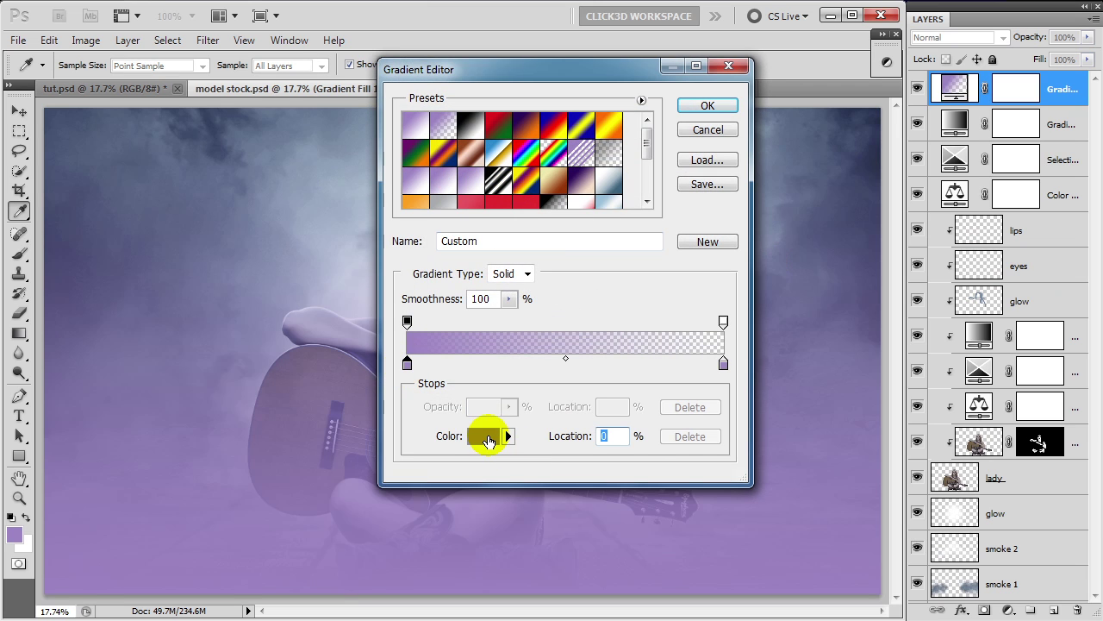
drag(400, 382, 486, 475)
click(592, 216)
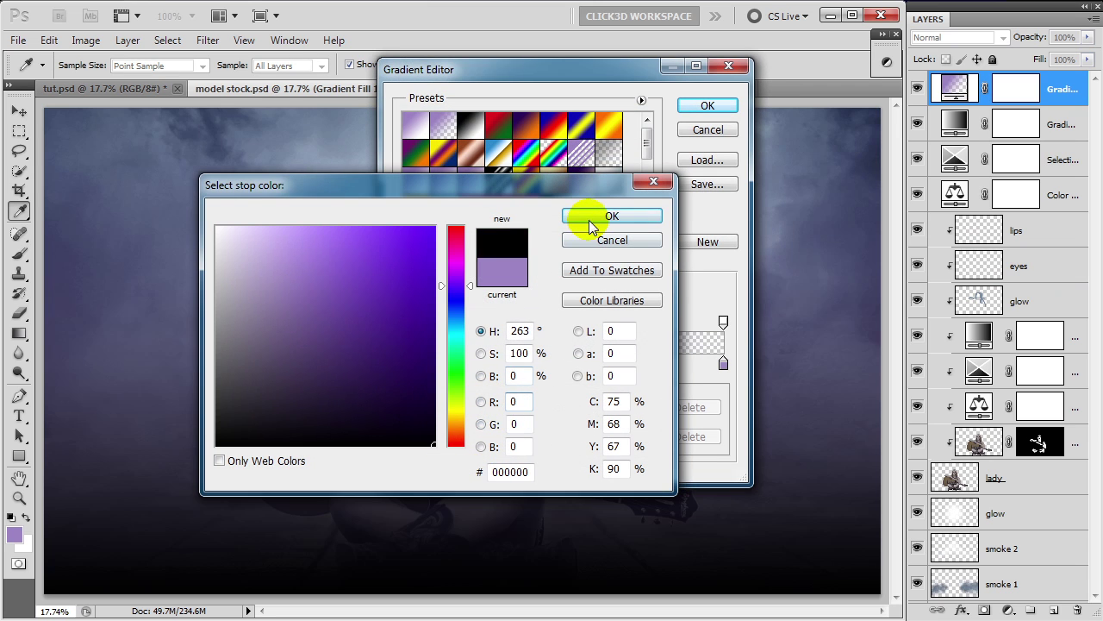
click(700, 108)
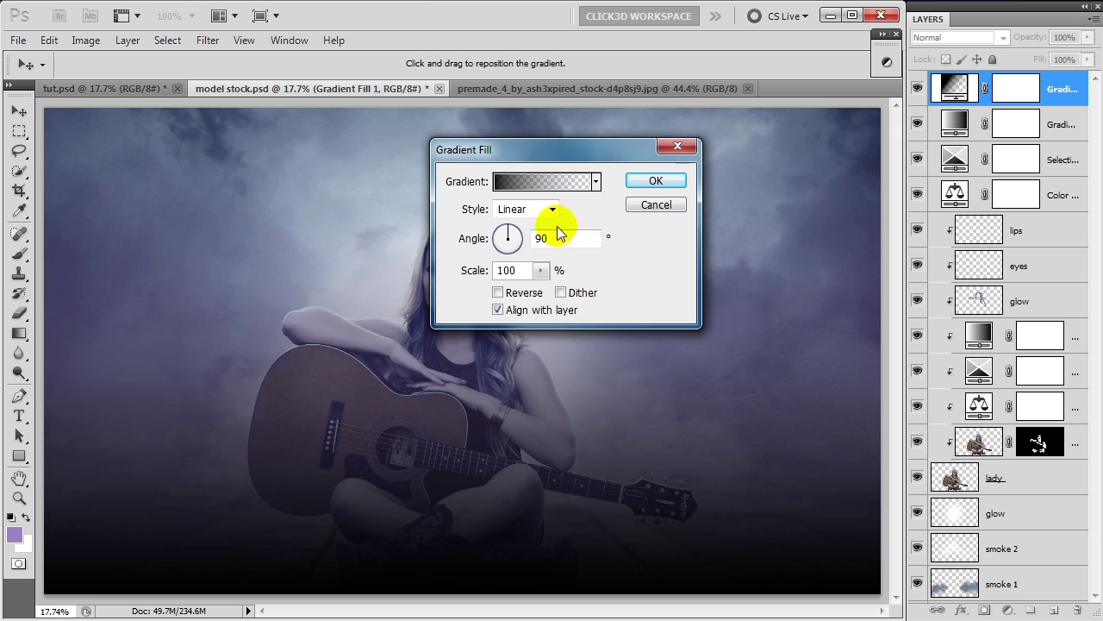
Make the fill a reversed Radial gradient at 150% scale, with layer opacity 20%
click(552, 210)
click(534, 240)
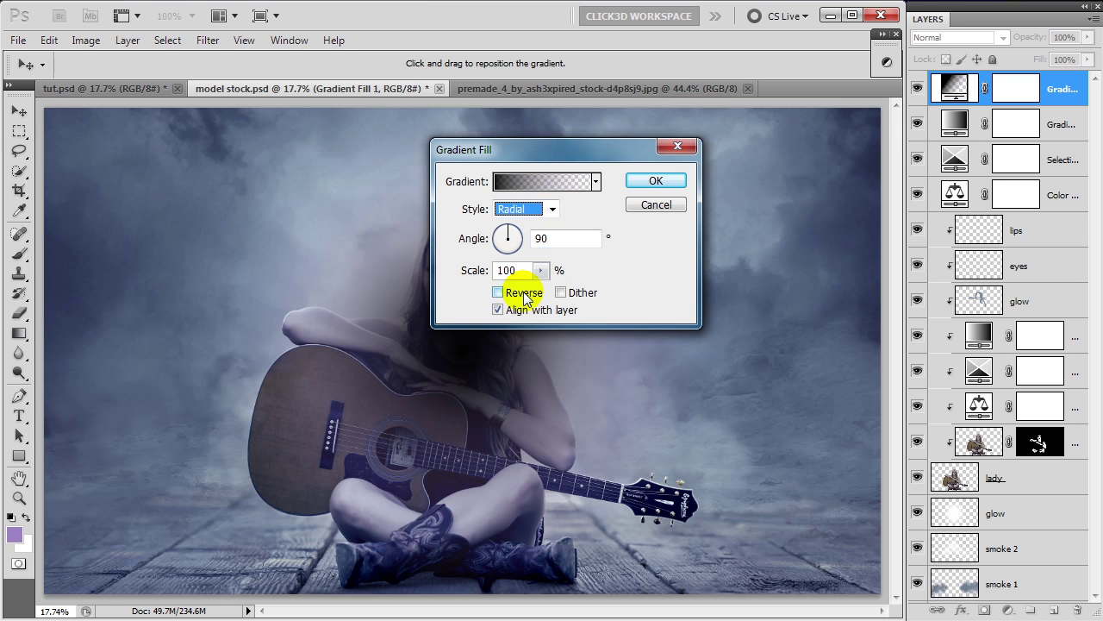
click(519, 292)
click(541, 271)
drag(542, 289, 663, 288)
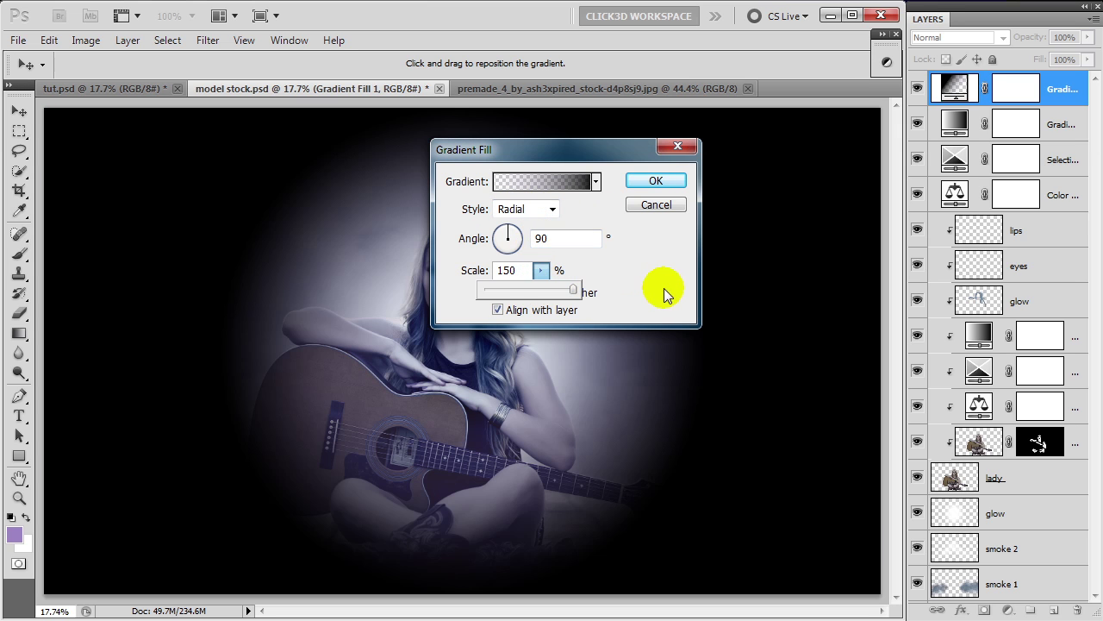
click(657, 181)
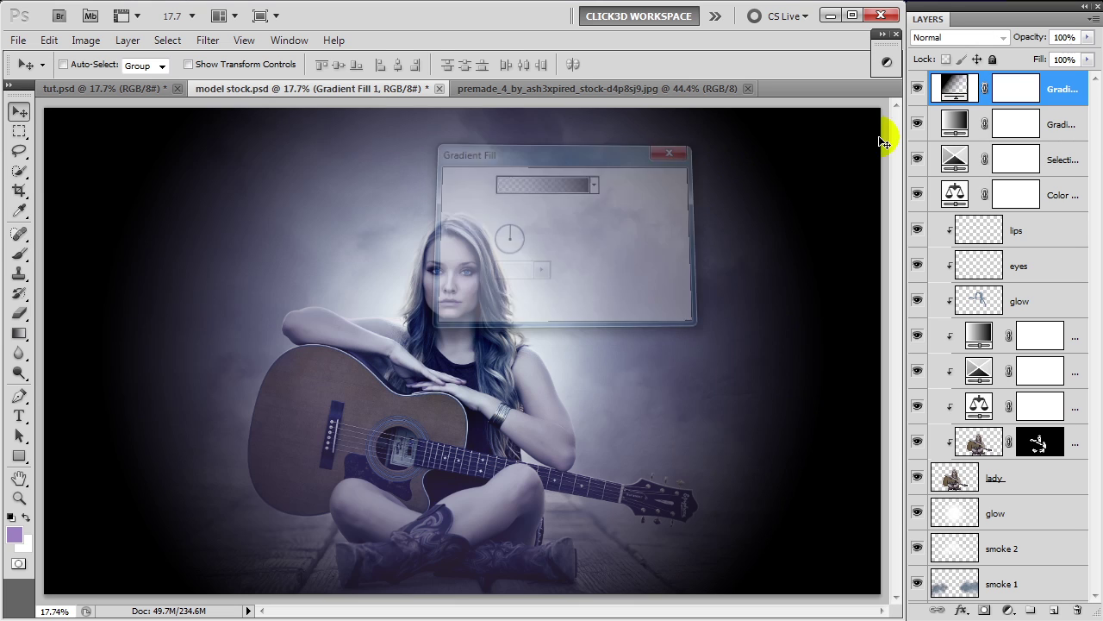
click(1064, 37)
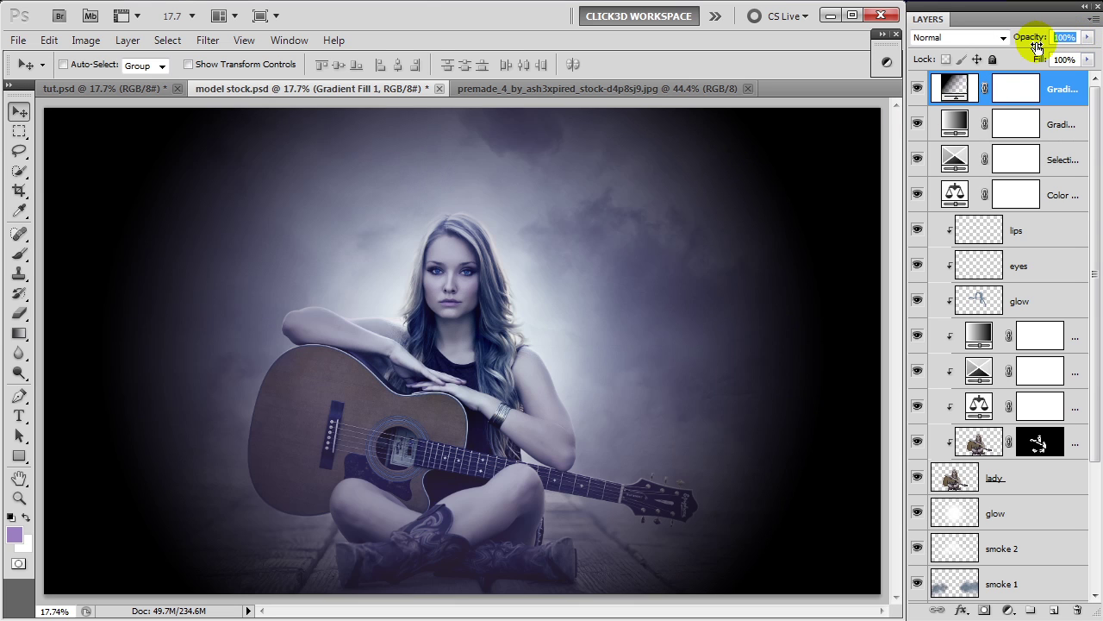
text(20)
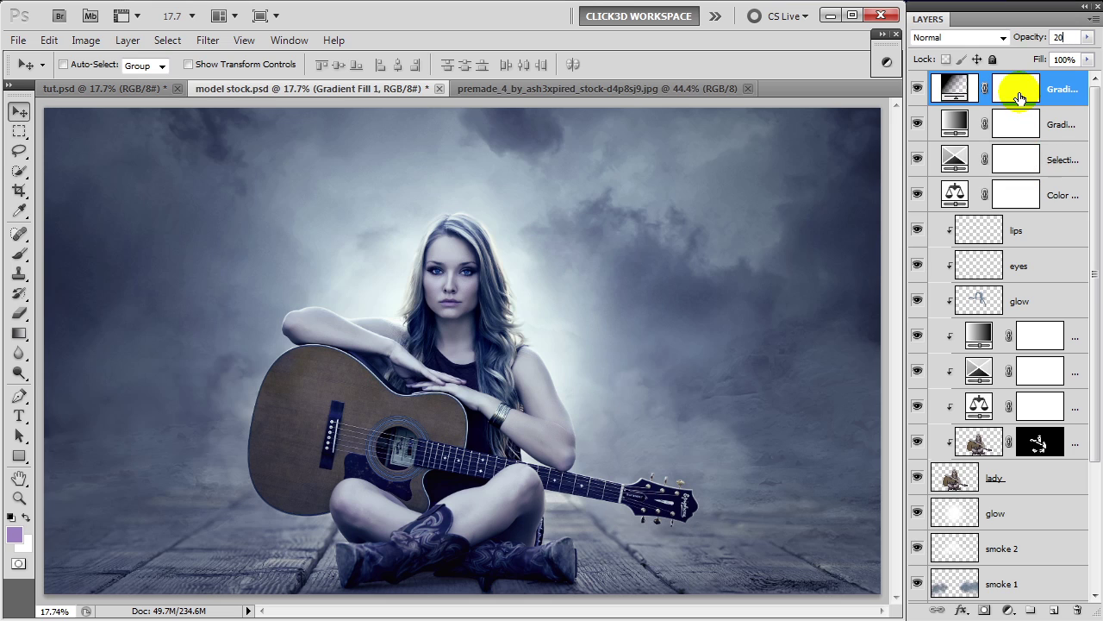
click(1017, 90)
key(d)
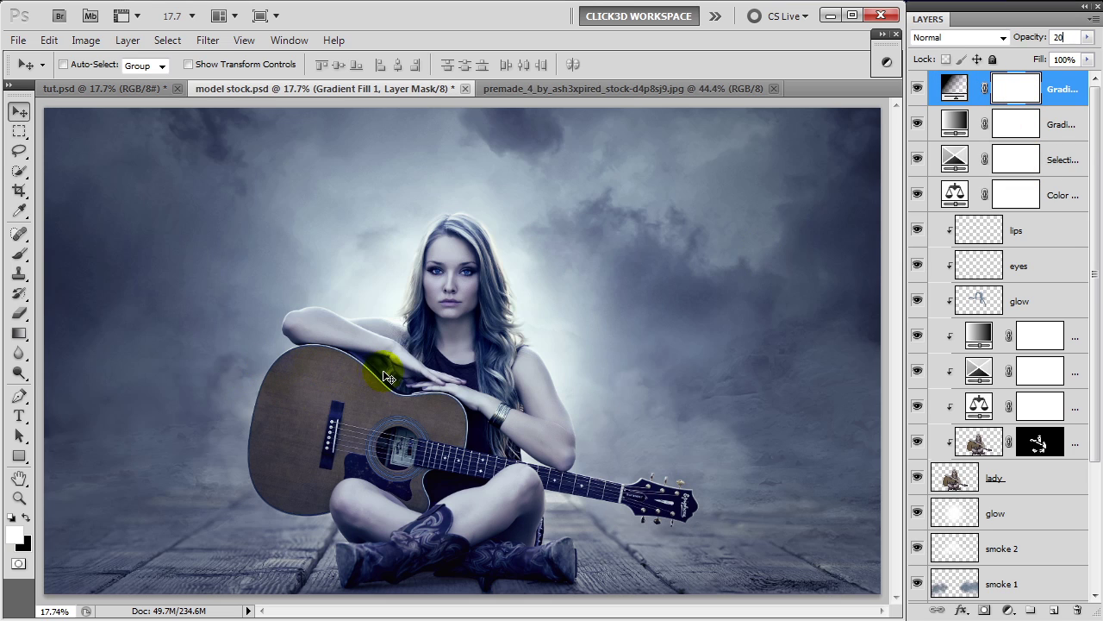
Set up a 100 px soft round brush enlarged to 2500 px at 100% opacity
key(b)
right_click(350, 231)
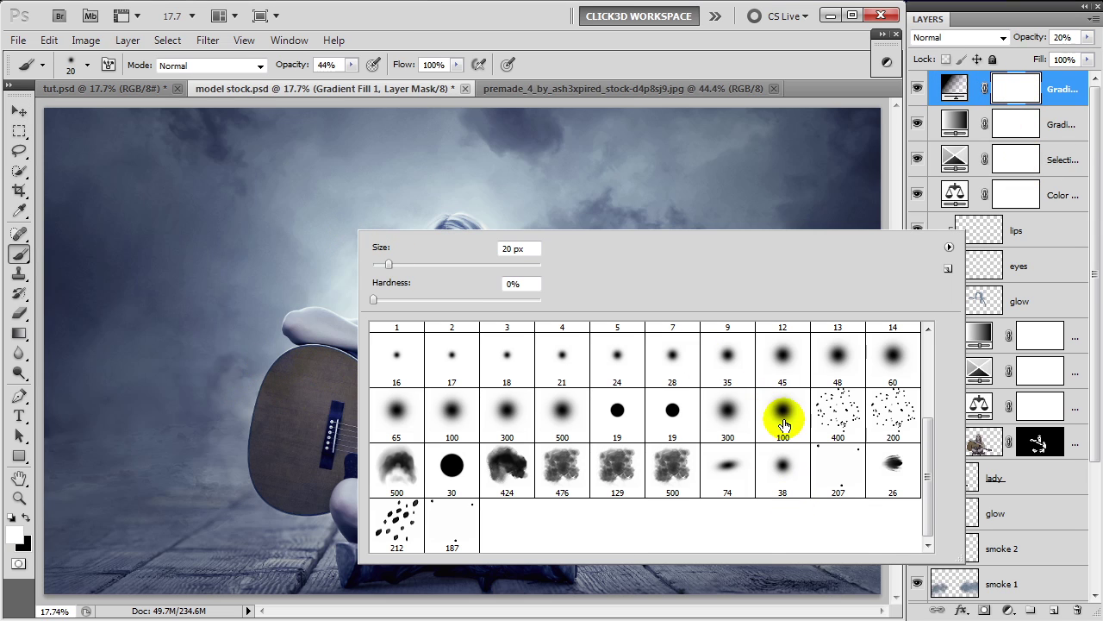
scroll(836, 419, up, 1)
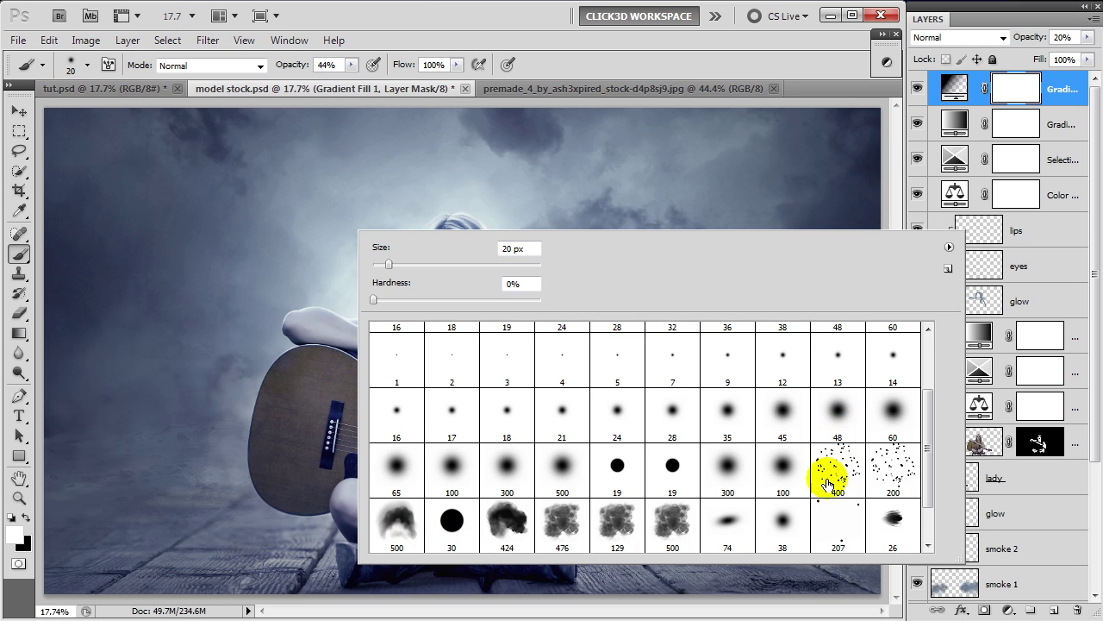
double_click(786, 474)
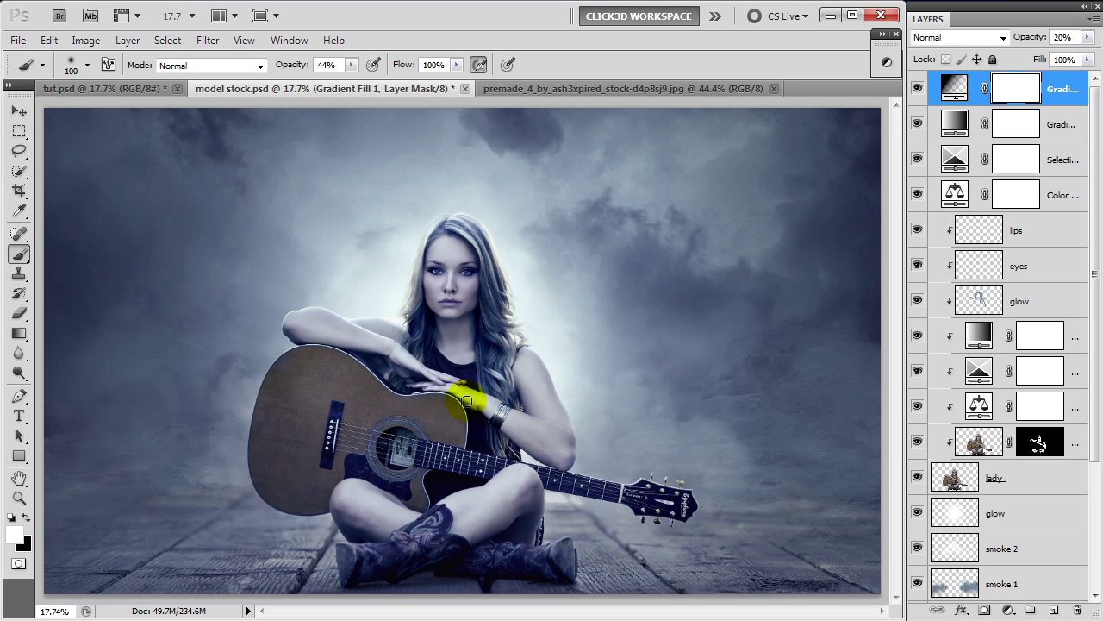
key(bracketright)
key(bracketright)
key(bracketright)
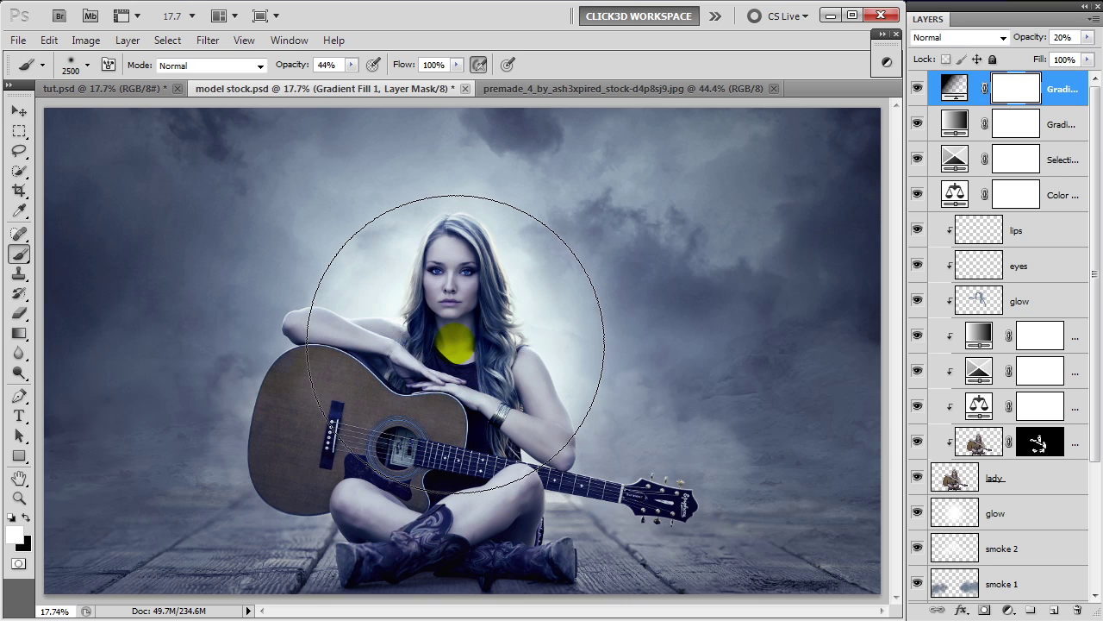
click(445, 384)
click(351, 65)
key(ctrl+z)
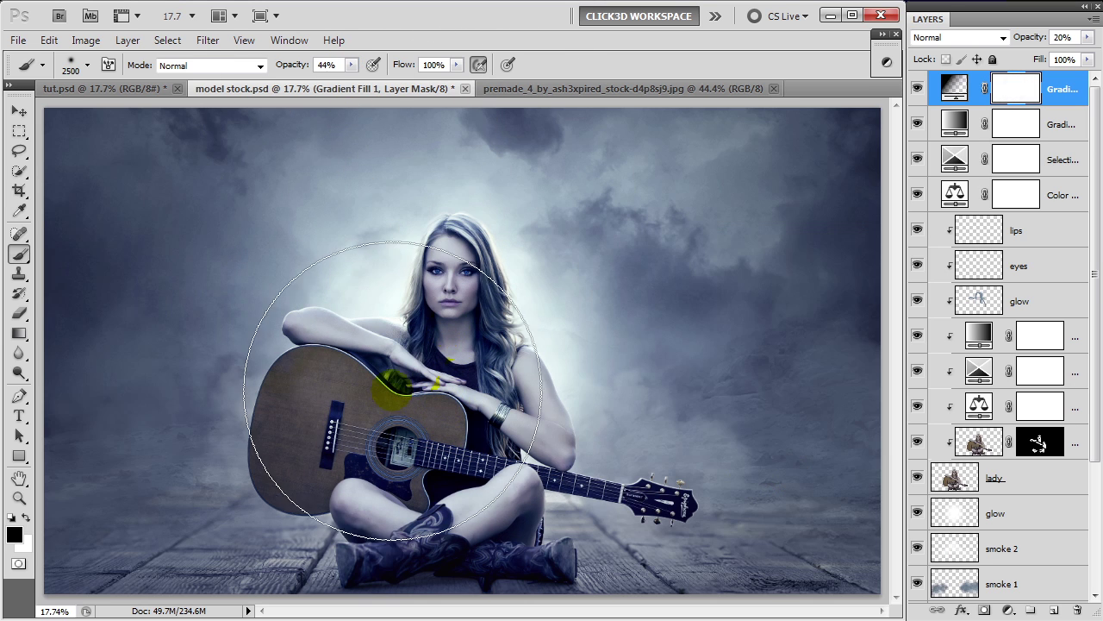
key(0)
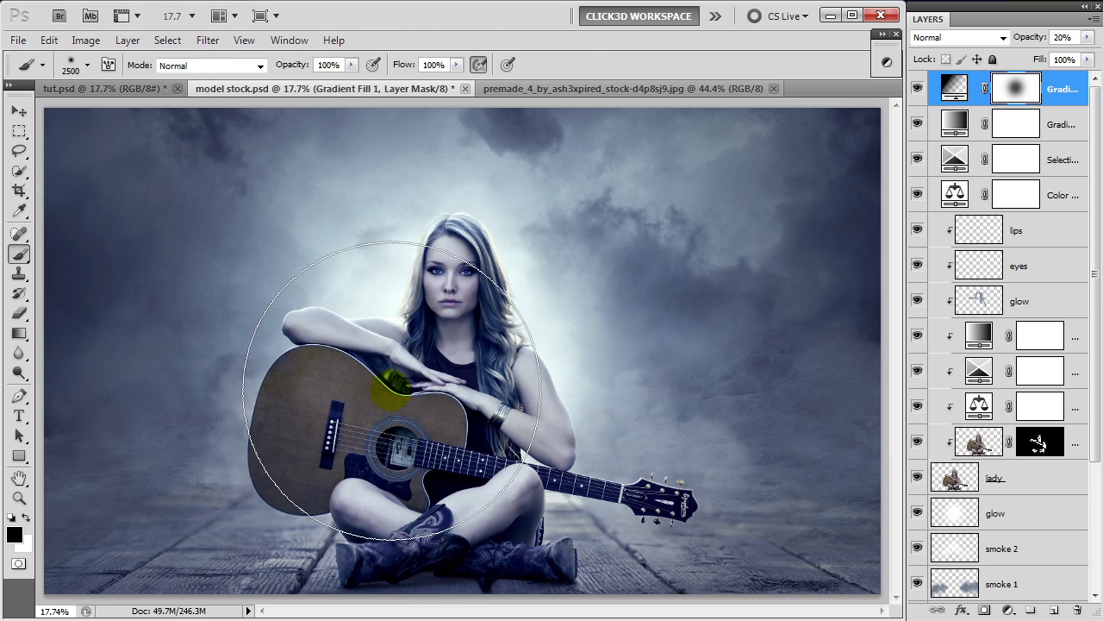
Paint black on the vignette mask around the girl, then stamp all visible layers into Layer 2
click(457, 383)
click(524, 375)
click(499, 289)
click(395, 444)
click(412, 302)
click(503, 402)
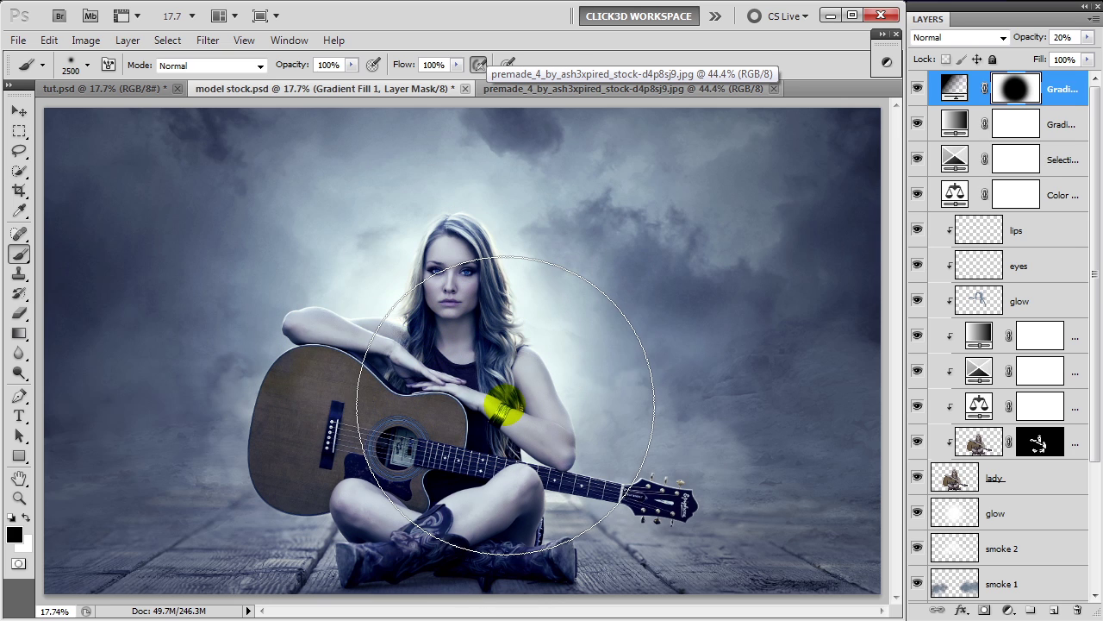
key(v)
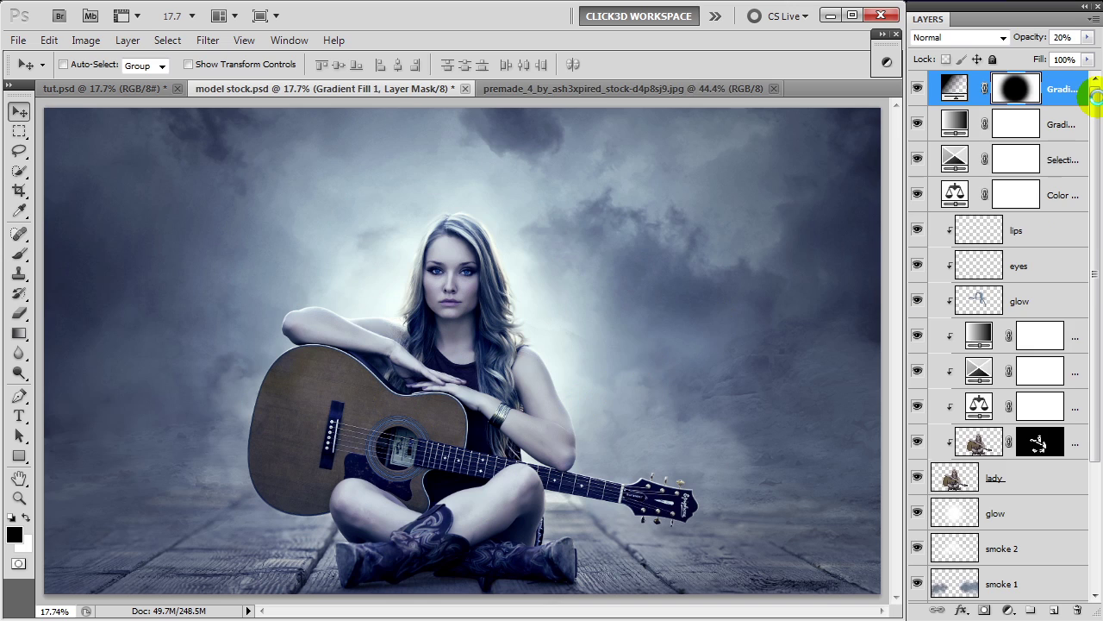
key(ctrl+shift+alt+e)
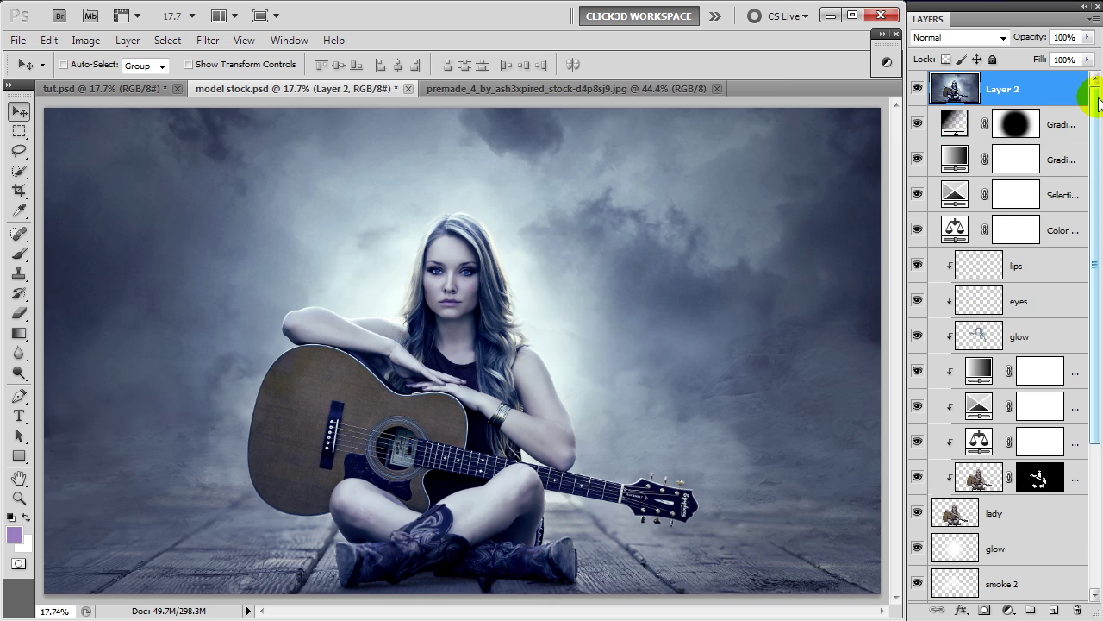
Duplicate Layer 2, blend the copy as Linear Light, and apply a 1-pixel High Pass filter
key(ctrl+j)
click(1002, 37)
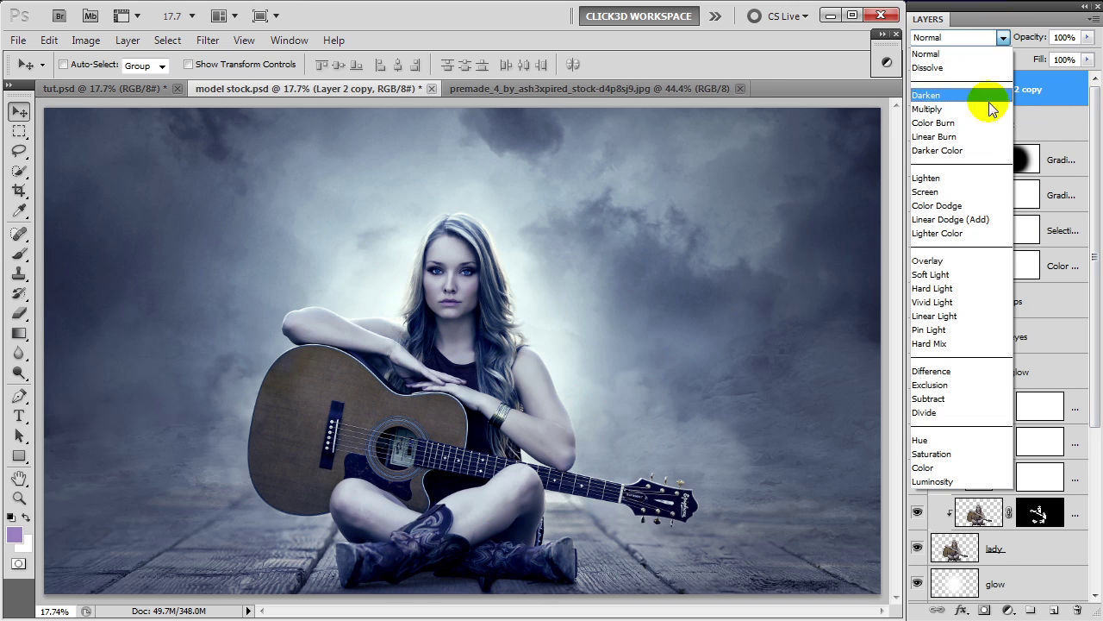
click(951, 317)
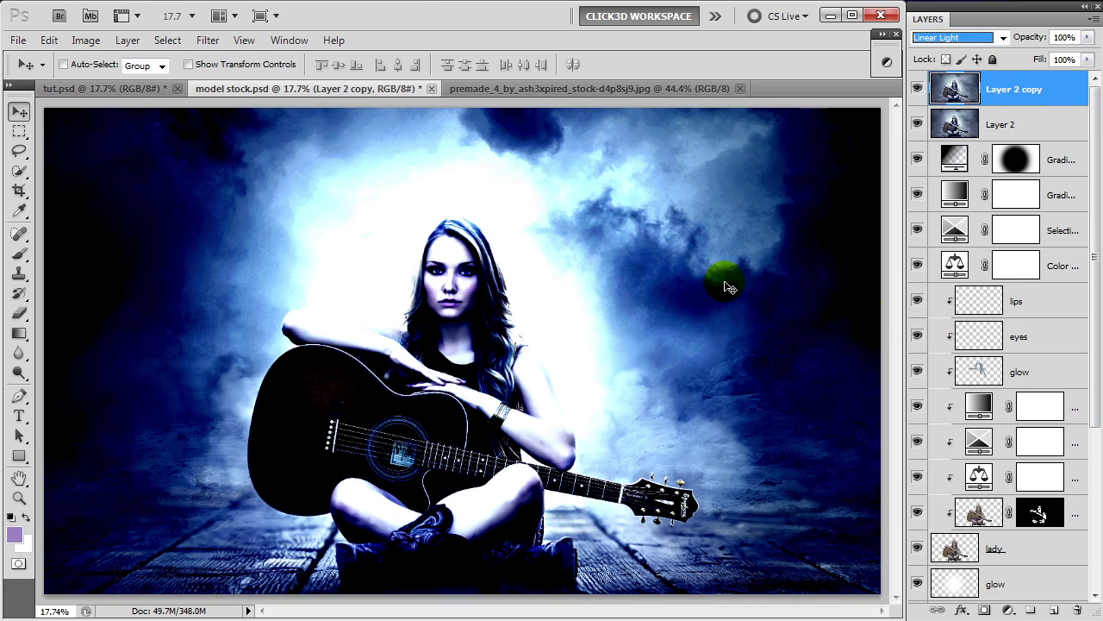
click(207, 39)
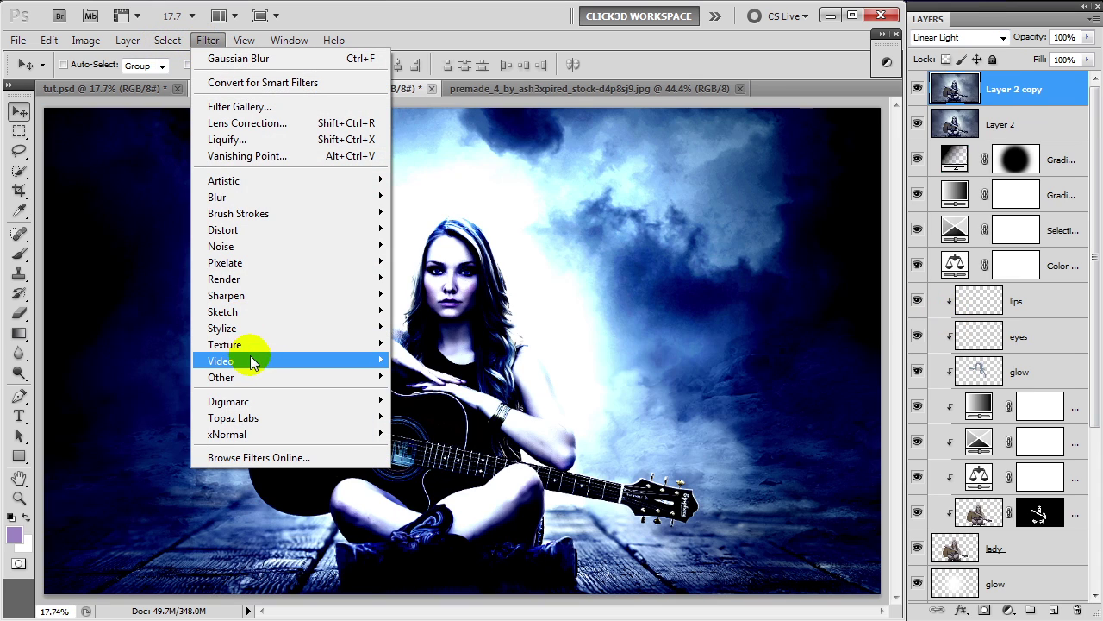
mouse_move(220, 377)
click(444, 396)
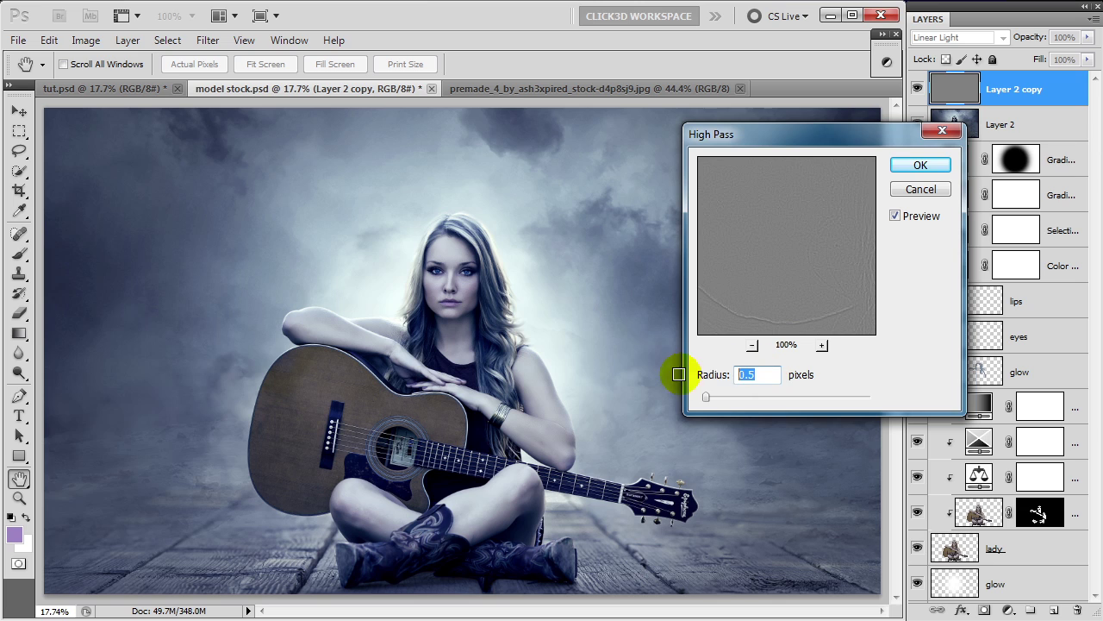
drag(706, 397, 711, 396)
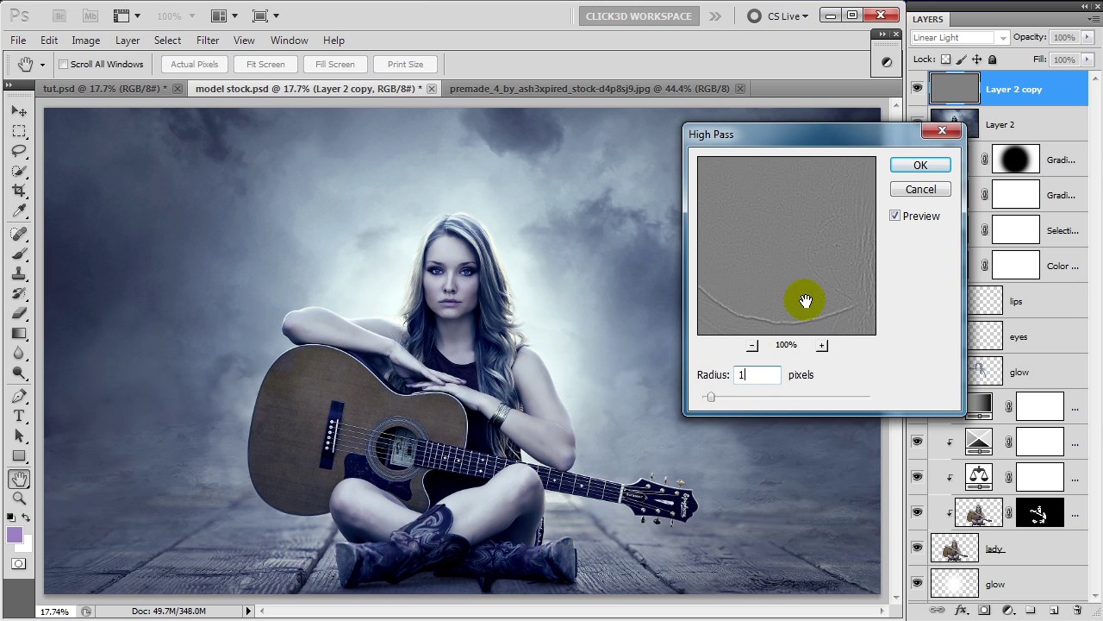
click(920, 165)
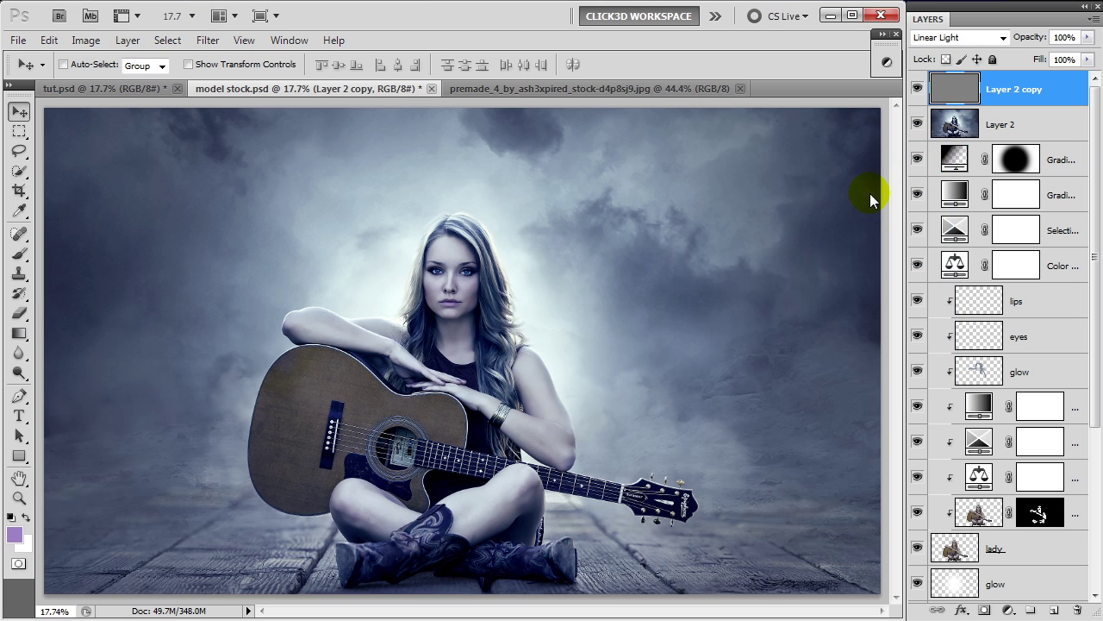